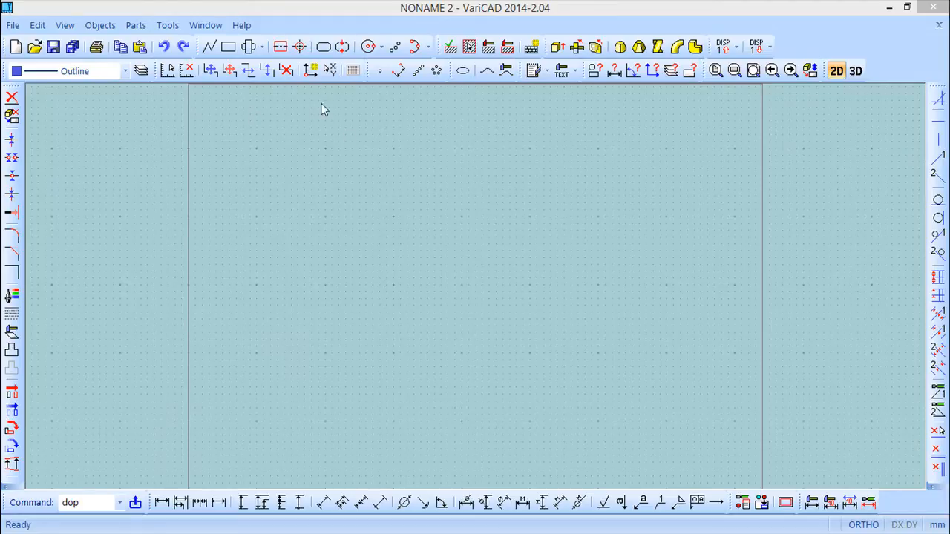
Step: Draw an open chain of four connected line segments forming a triangle-like outline whose first and last segments cross
{"action": "left_click", "coordinate": [210, 46]}
{"action": "left_click", "coordinate": [311, 321]}
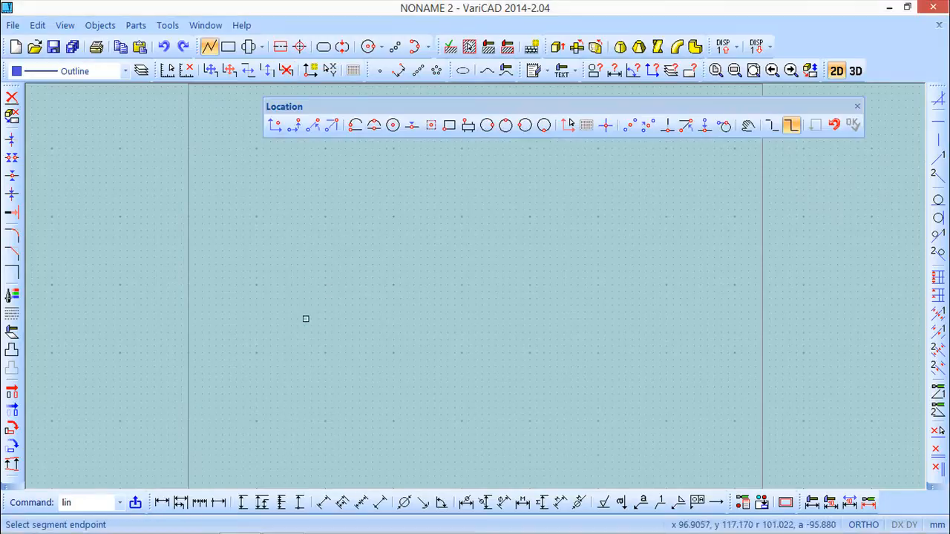
{"action": "left_click", "coordinate": [464, 229]}
{"action": "left_click", "coordinate": [622, 362]}
{"action": "left_click", "coordinate": [356, 362]}
{"action": "left_click", "coordinate": [418, 236]}
{"action": "right_click", "coordinate": [557, 231]}
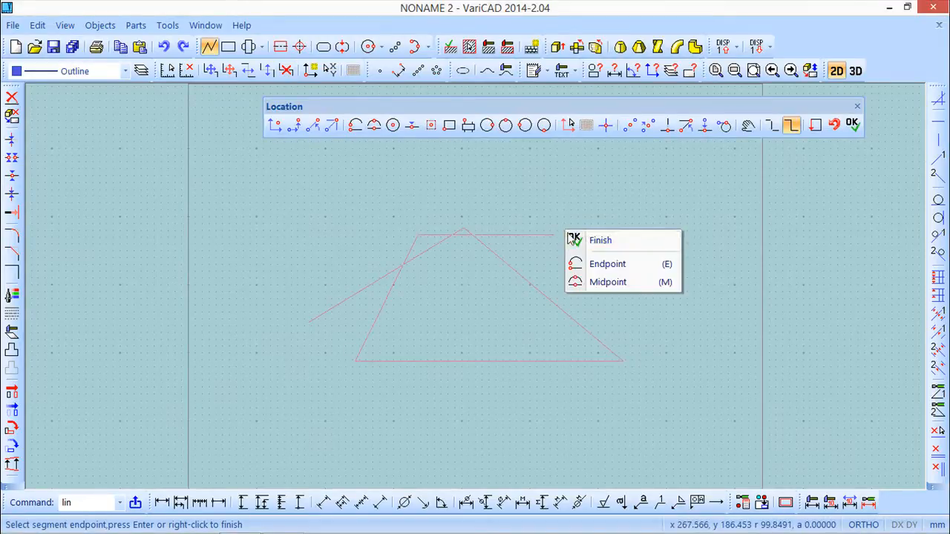
{"action": "left_click", "coordinate": [607, 236]}
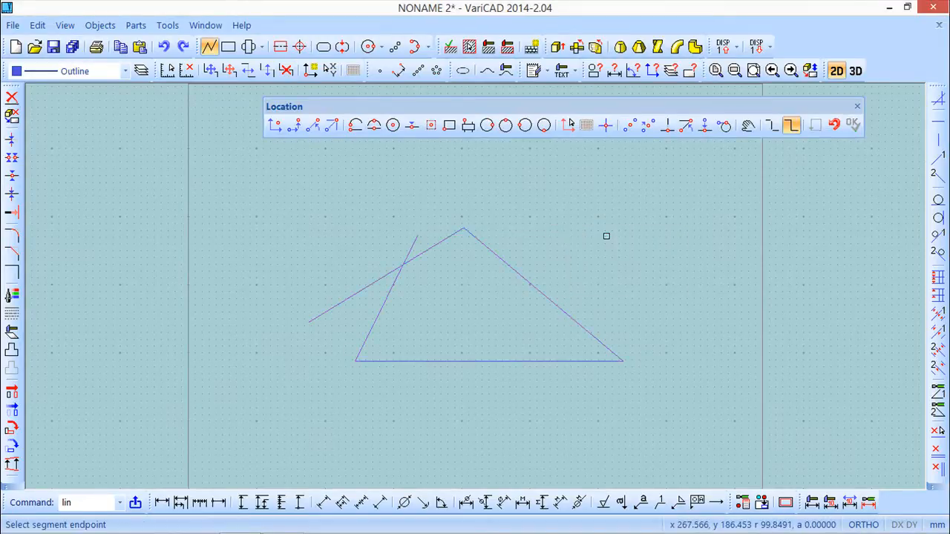
{"action": "left_click", "coordinate": [858, 106]}
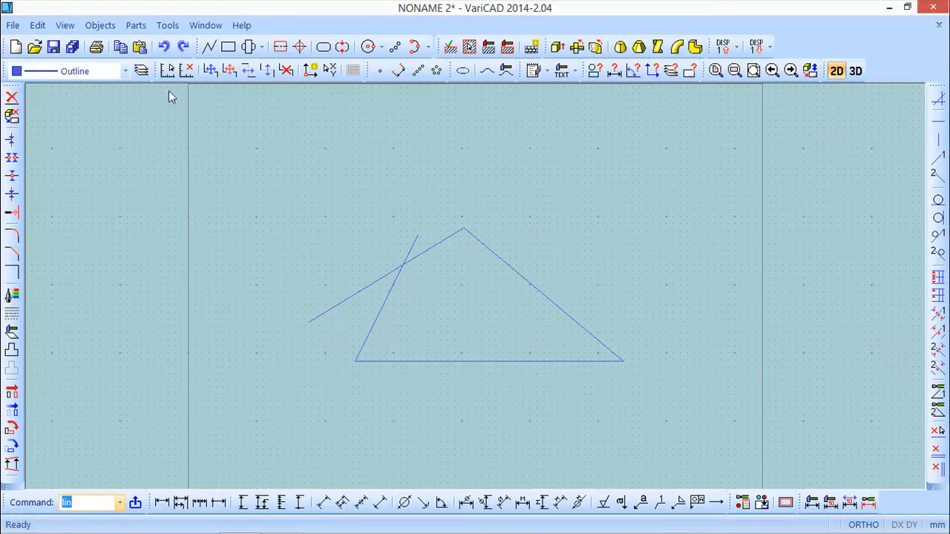
{"action": "left_click", "coordinate": [37, 25]}
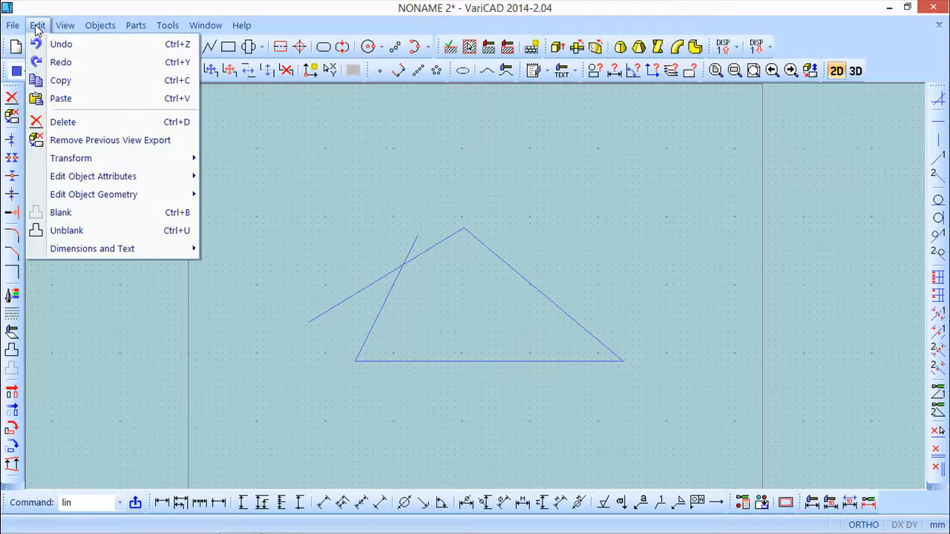
{"action": "left_click", "coordinate": [64, 122]}
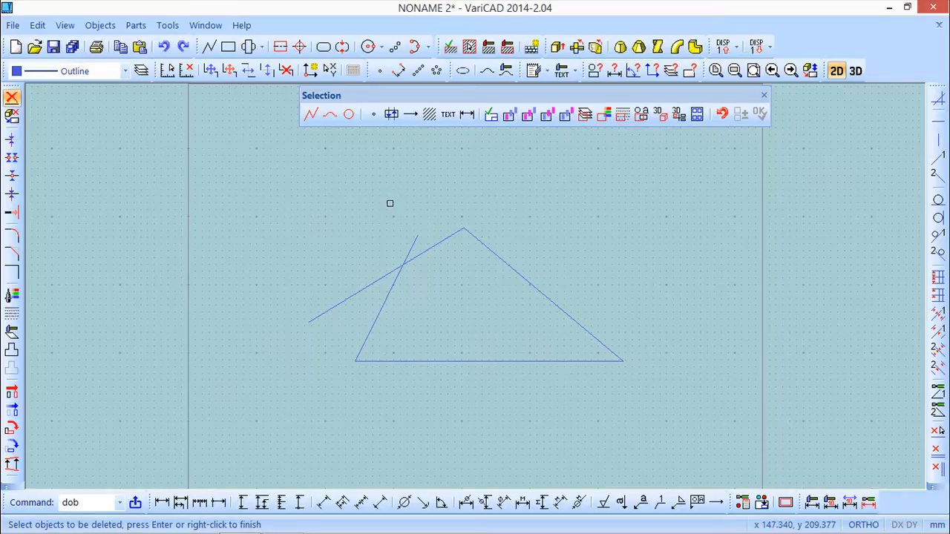
{"action": "left_click", "coordinate": [764, 97]}
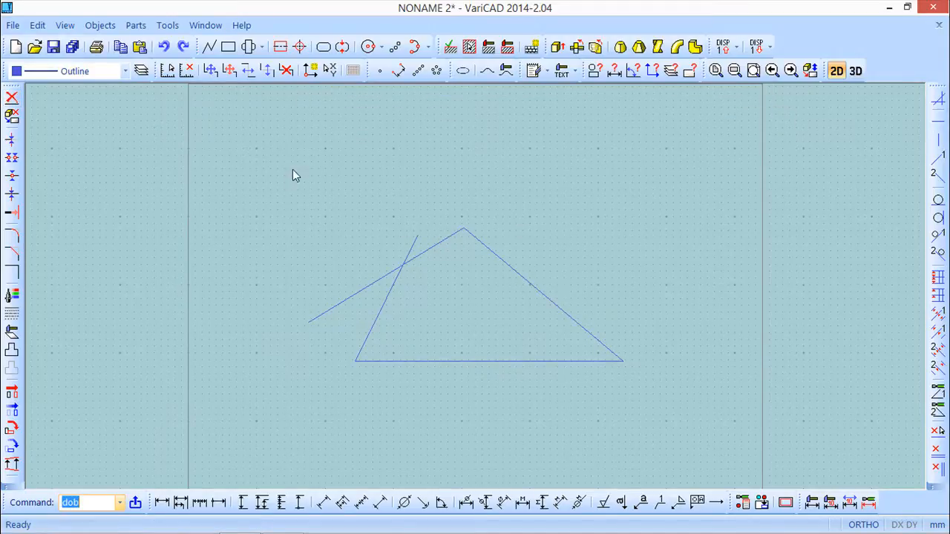
Step: Draw a circle by its center and a point, above the starting end of the line chain
{"action": "left_click", "coordinate": [369, 46]}
{"action": "left_click", "coordinate": [334, 219]}
{"action": "left_click", "coordinate": [356, 252]}
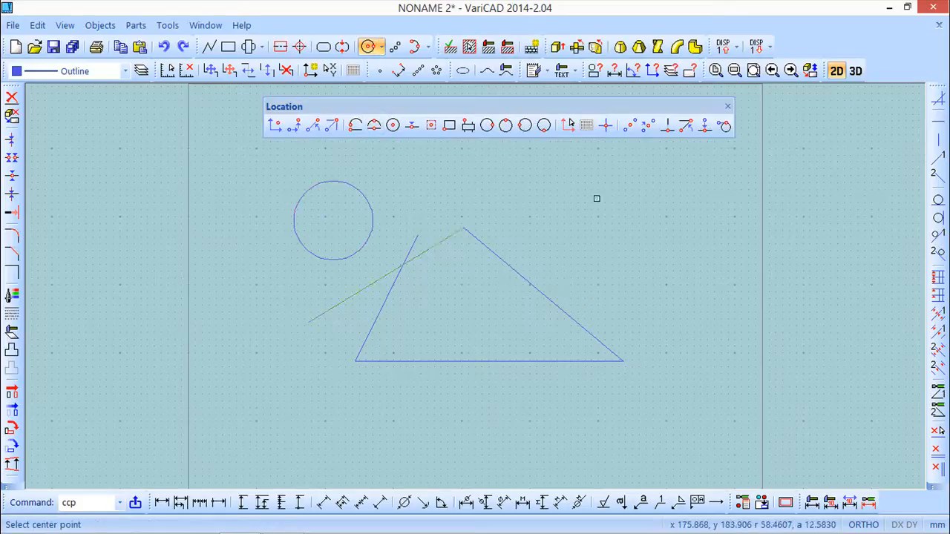
{"action": "left_click", "coordinate": [728, 106]}
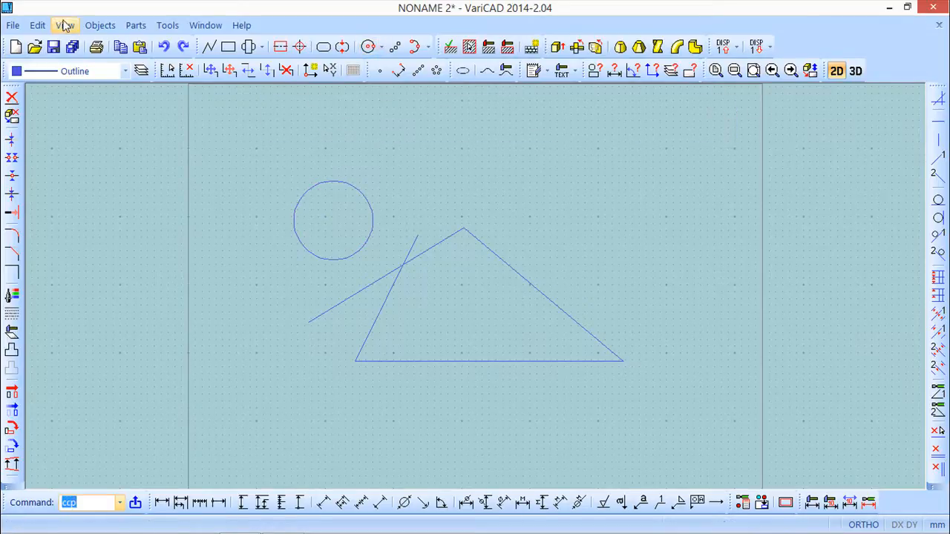
{"action": "left_click", "coordinate": [37, 25]}
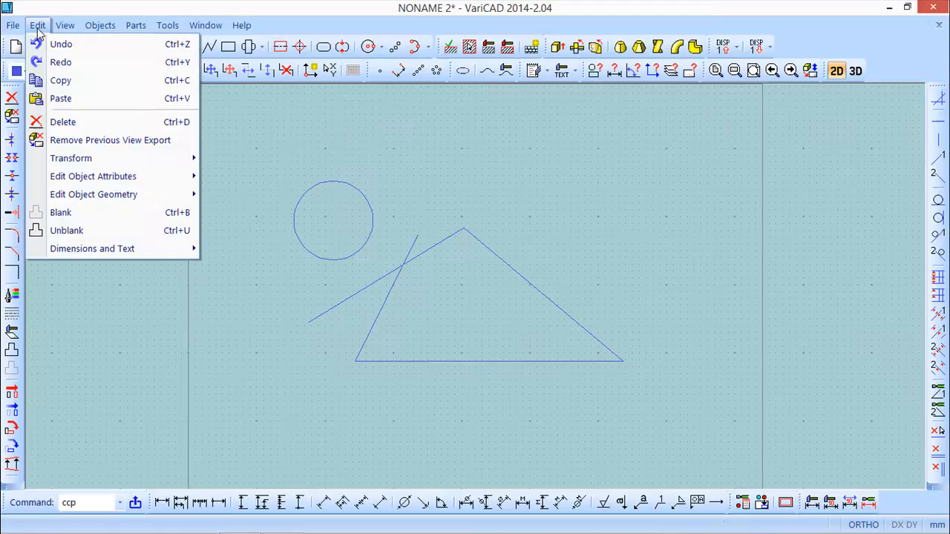
{"action": "left_click", "coordinate": [62, 121]}
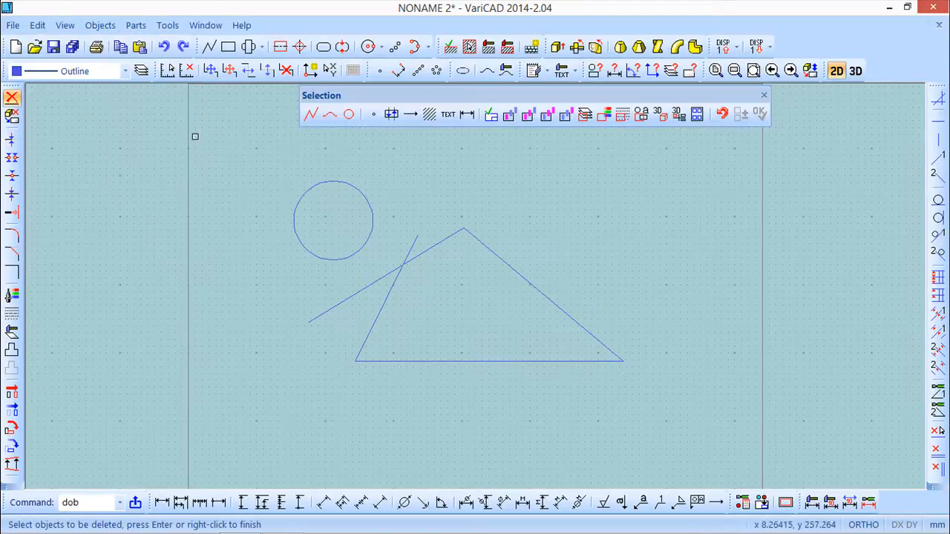
{"action": "left_click", "coordinate": [373, 230]}
{"action": "left_click", "coordinate": [430, 247]}
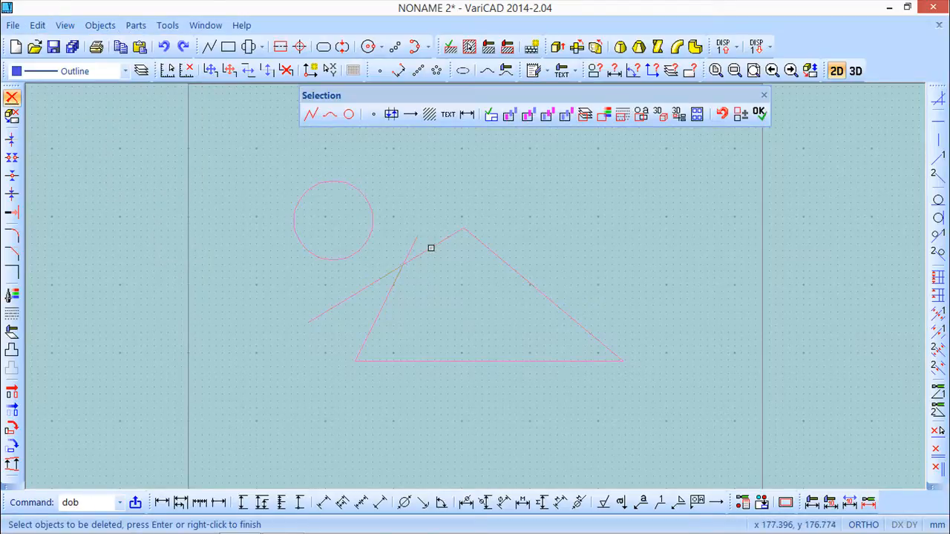
{"action": "key", "text": "Escape"}
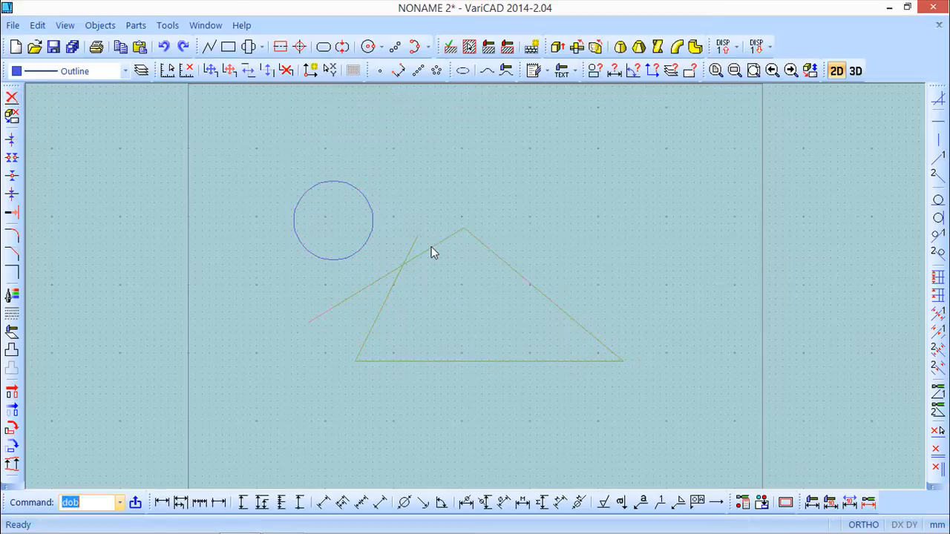
Step: Delete the circle and all the line segments, selecting them together with a selection window
{"action": "left_click", "coordinate": [37, 25]}
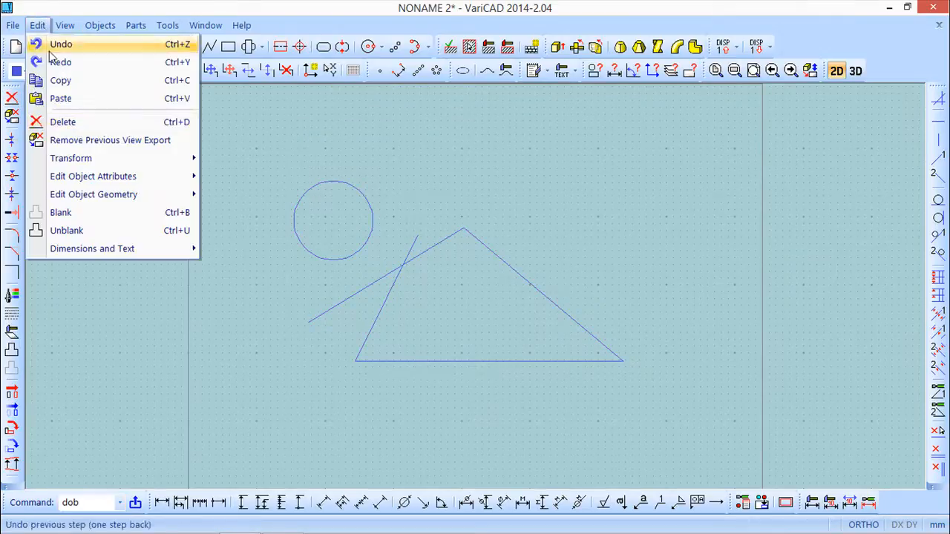
{"action": "left_click", "coordinate": [67, 122]}
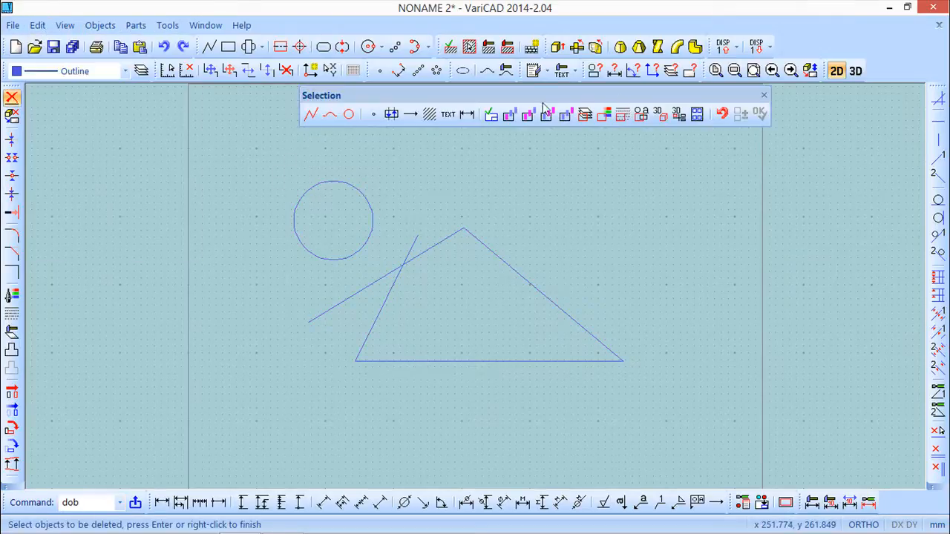
{"action": "left_click", "coordinate": [269, 168]}
{"action": "left_click", "coordinate": [517, 368]}
{"action": "left_click", "coordinate": [594, 418]}
{"action": "left_click", "coordinate": [255, 182]}
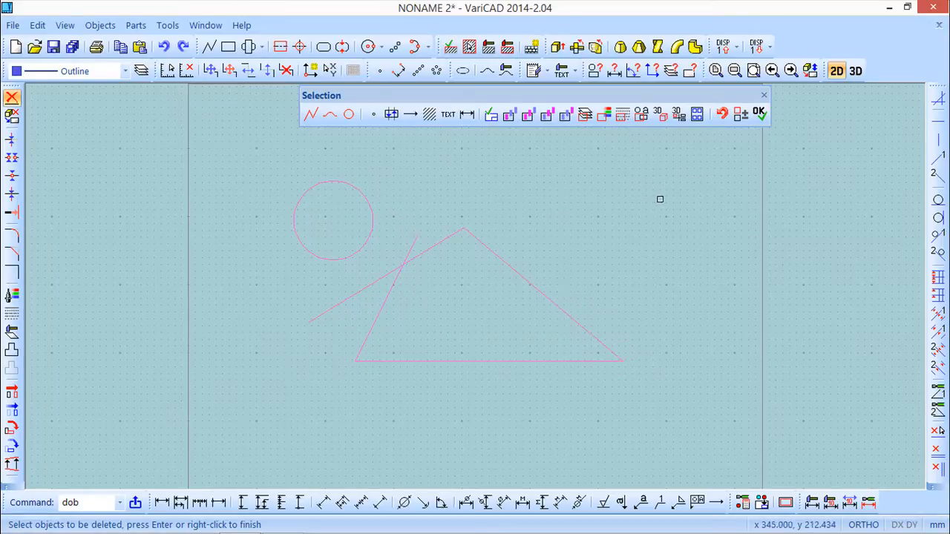
{"action": "left_click", "coordinate": [761, 115]}
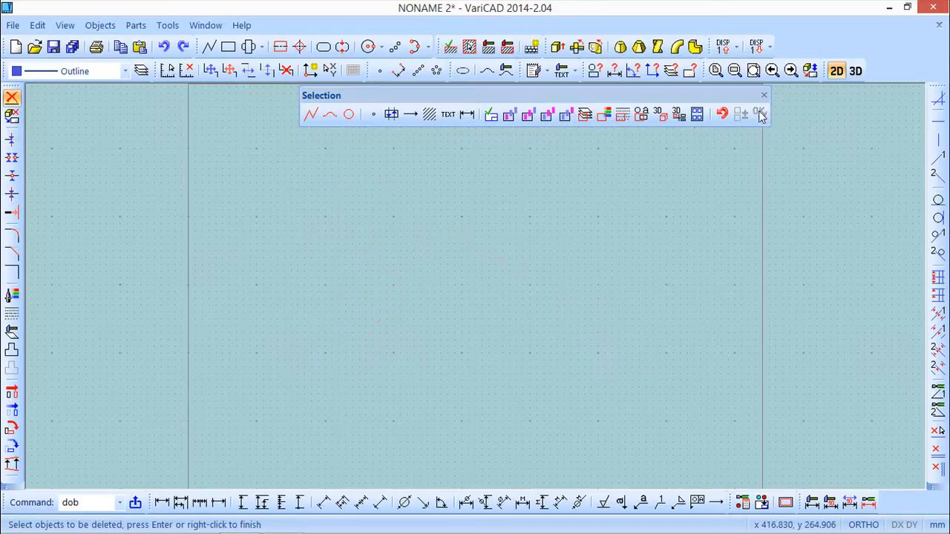
{"action": "left_click", "coordinate": [764, 95]}
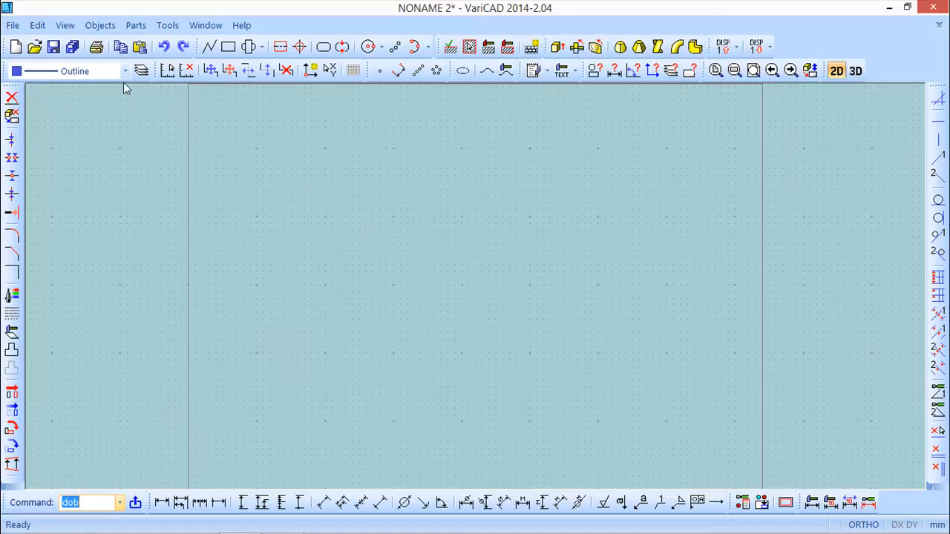
{"action": "left_click", "coordinate": [38, 25]}
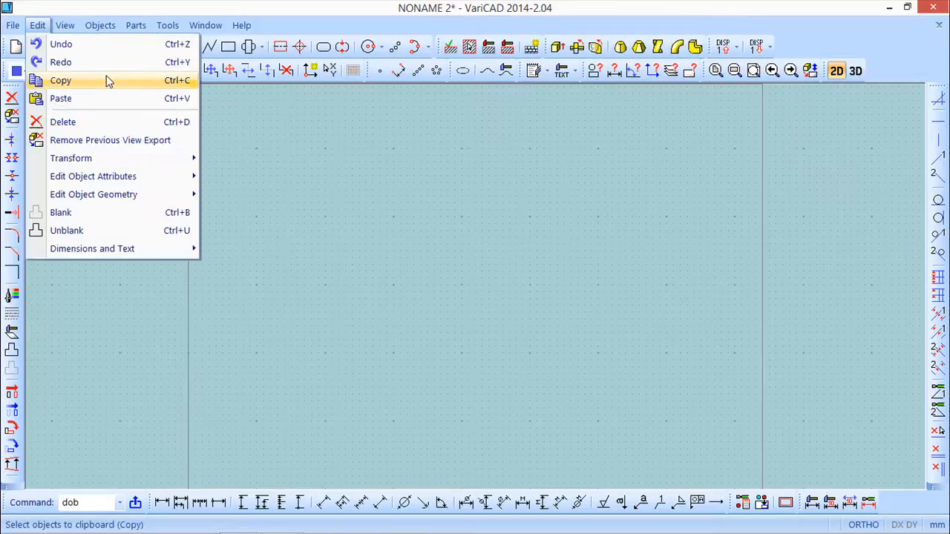
{"action": "mouse_move", "coordinate": [97, 196]}
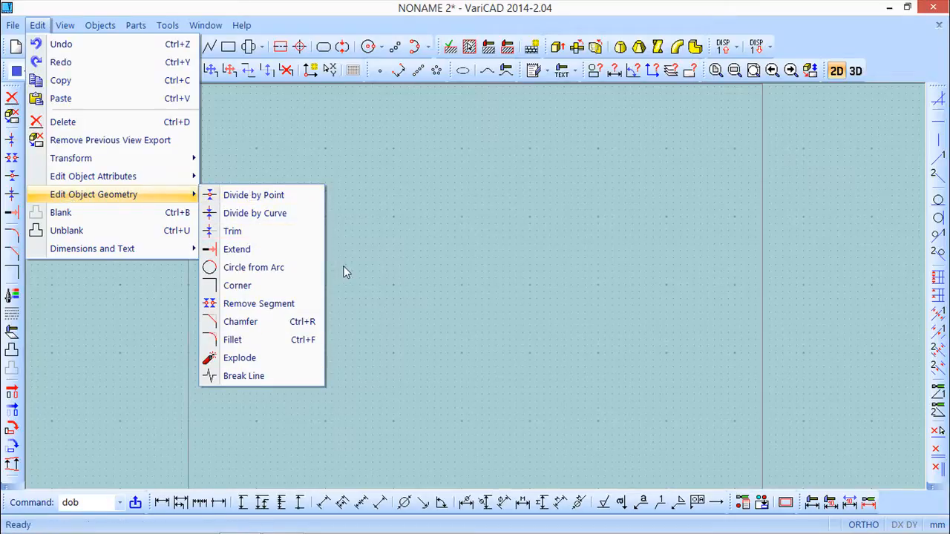
{"action": "left_click", "coordinate": [307, 6]}
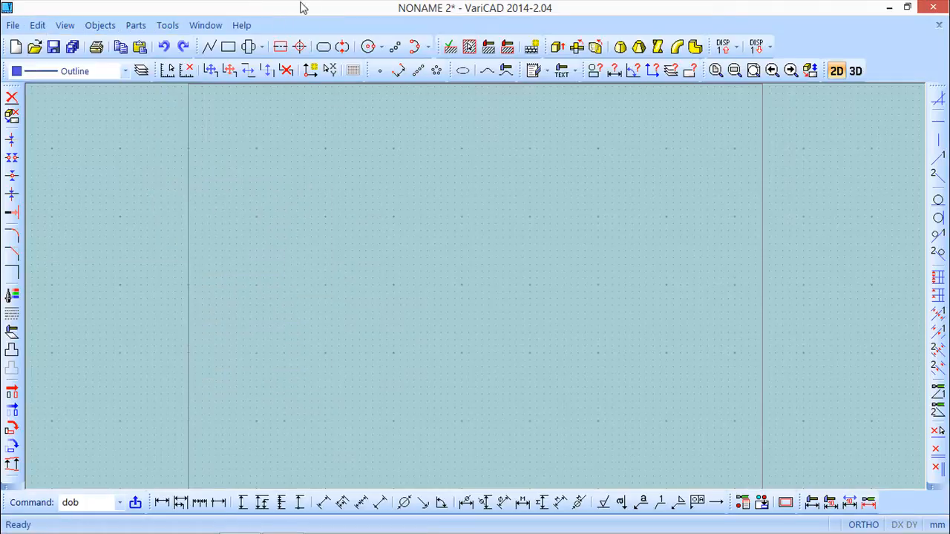
Step: Draw a single slanted line rising toward the upper middle of the empty sheet
{"action": "left_click", "coordinate": [210, 49]}
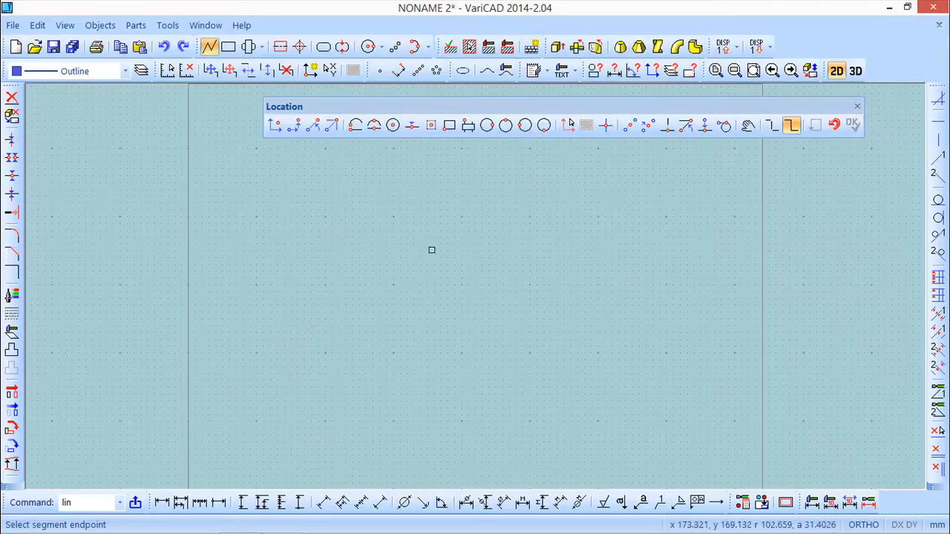
{"action": "left_click", "coordinate": [490, 215]}
{"action": "right_click", "coordinate": [658, 206]}
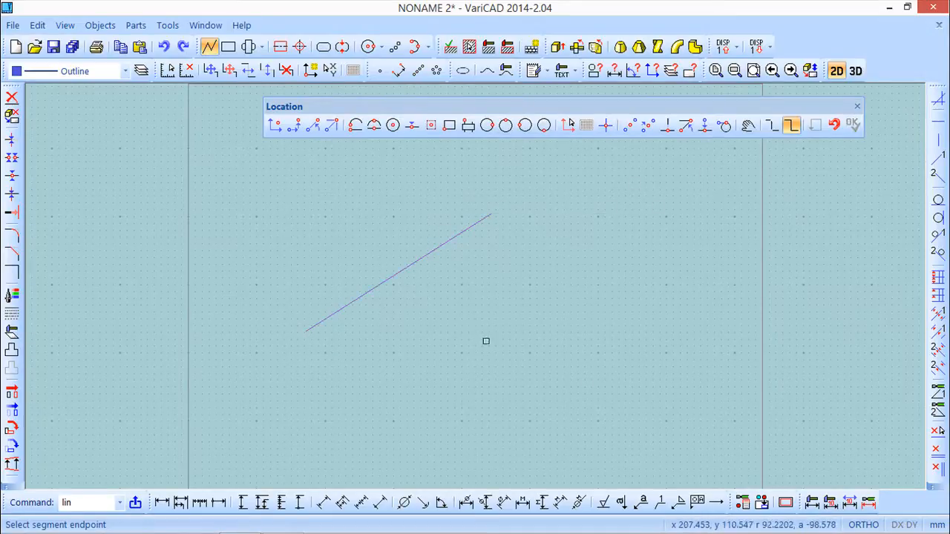
{"action": "left_click", "coordinate": [858, 107]}
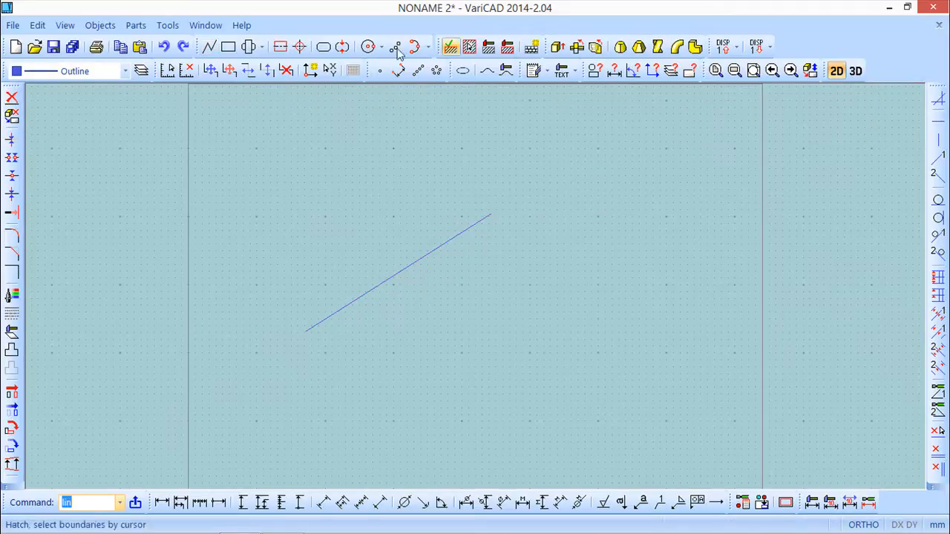
Step: Draw a second line from the midpoint of the slanted line, sloping down and away from it
{"action": "left_click", "coordinate": [208, 46]}
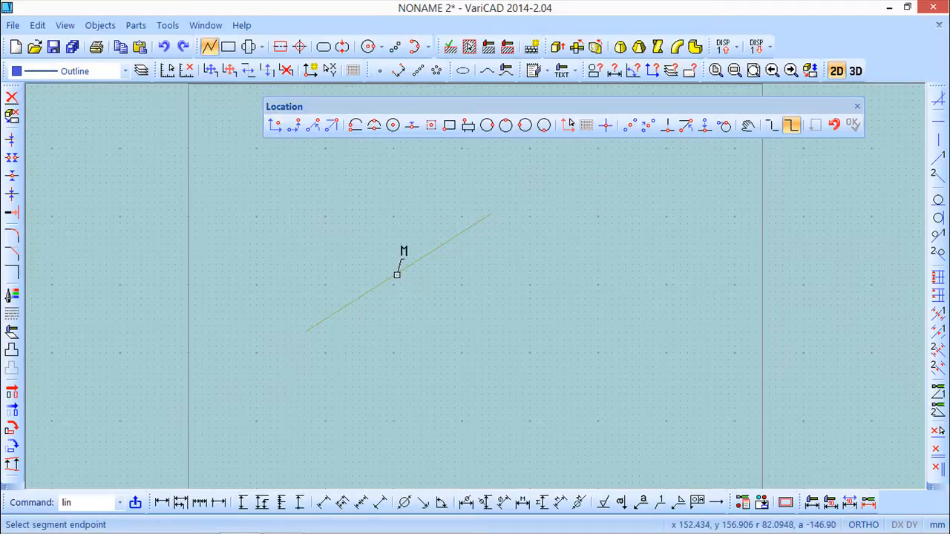
{"action": "left_click", "coordinate": [397, 275]}
{"action": "left_click", "coordinate": [523, 358]}
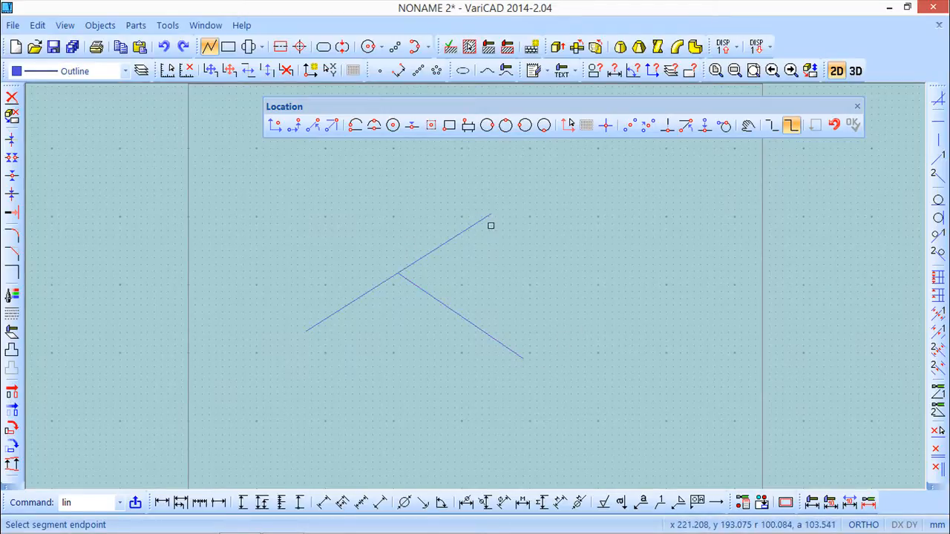
{"action": "left_click", "coordinate": [857, 106]}
Step: Divide the first slanted line by point at its junction with the second line
{"action": "left_click", "coordinate": [37, 25]}
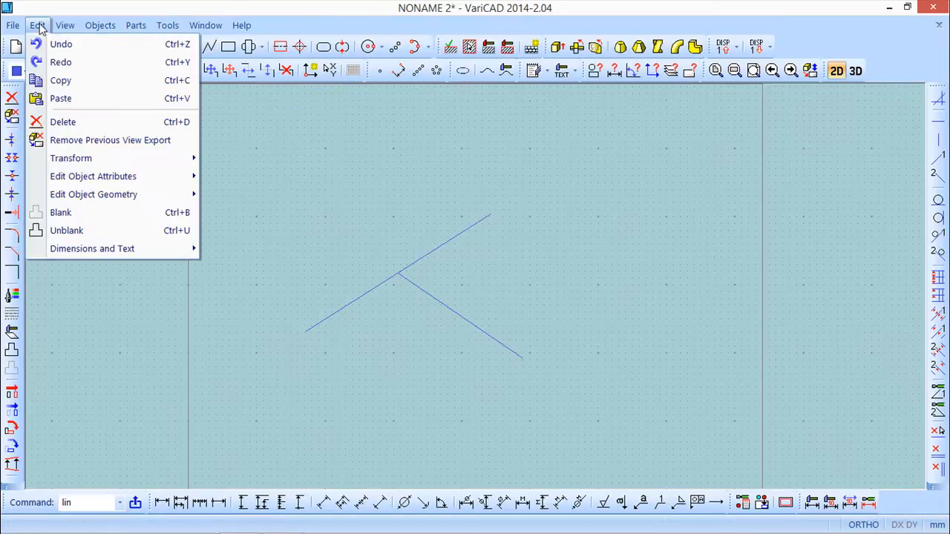
{"action": "mouse_move", "coordinate": [65, 25]}
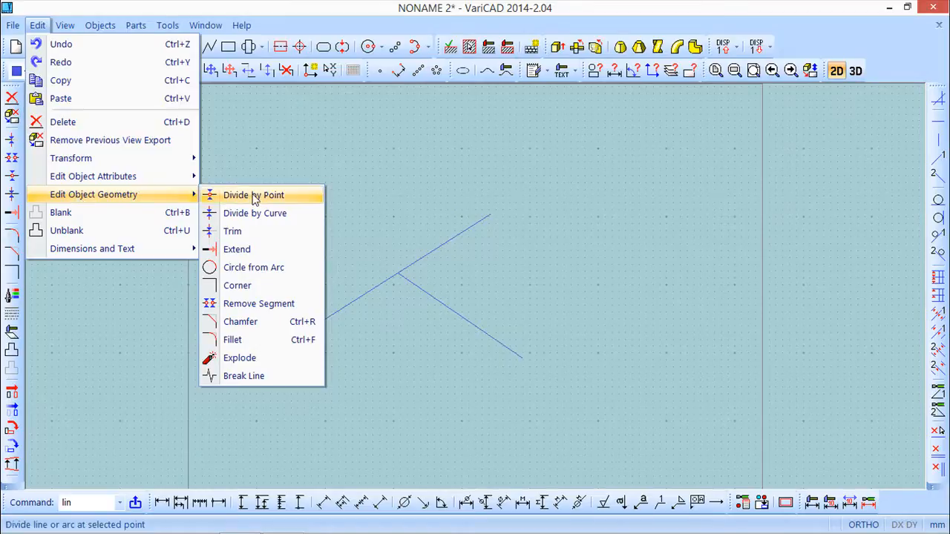
{"action": "left_click", "coordinate": [254, 195]}
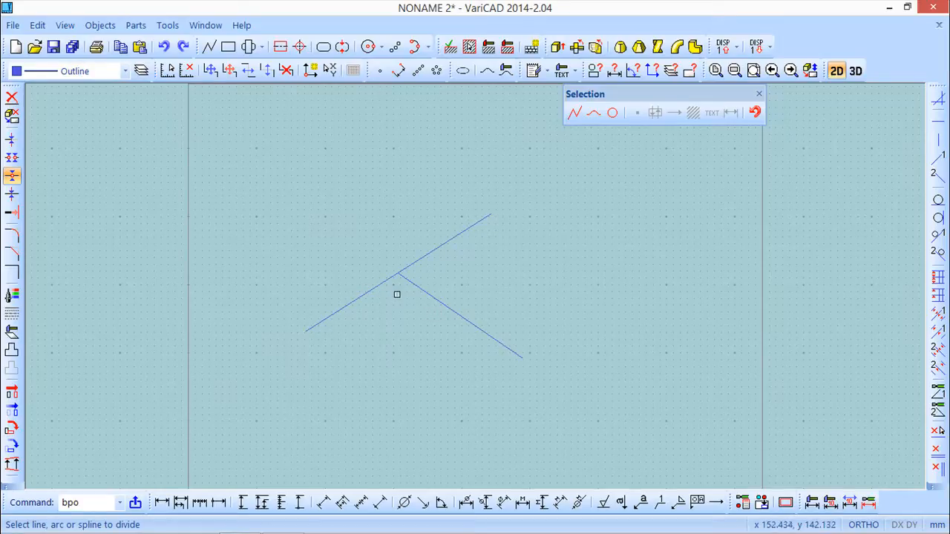
{"action": "left_click", "coordinate": [371, 289]}
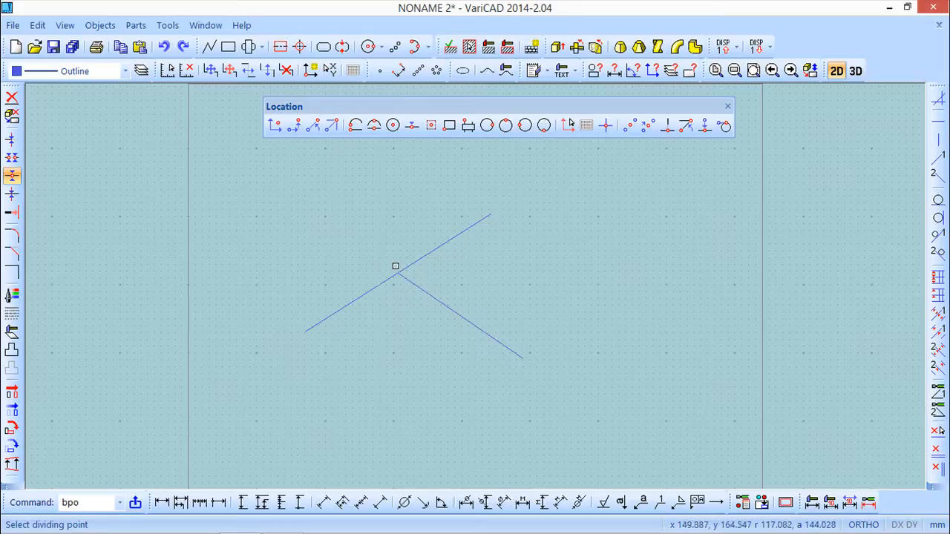
{"action": "left_click", "coordinate": [397, 272]}
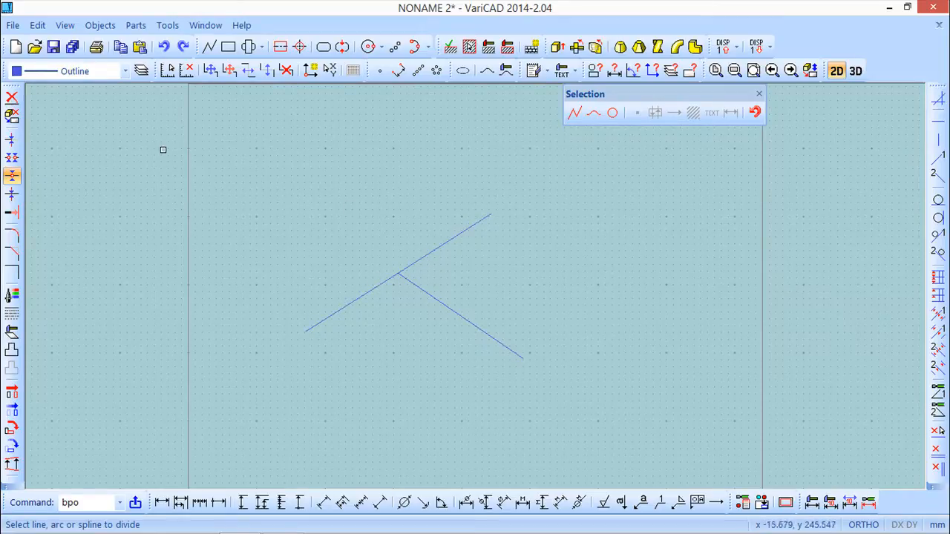
{"action": "left_click", "coordinate": [38, 26]}
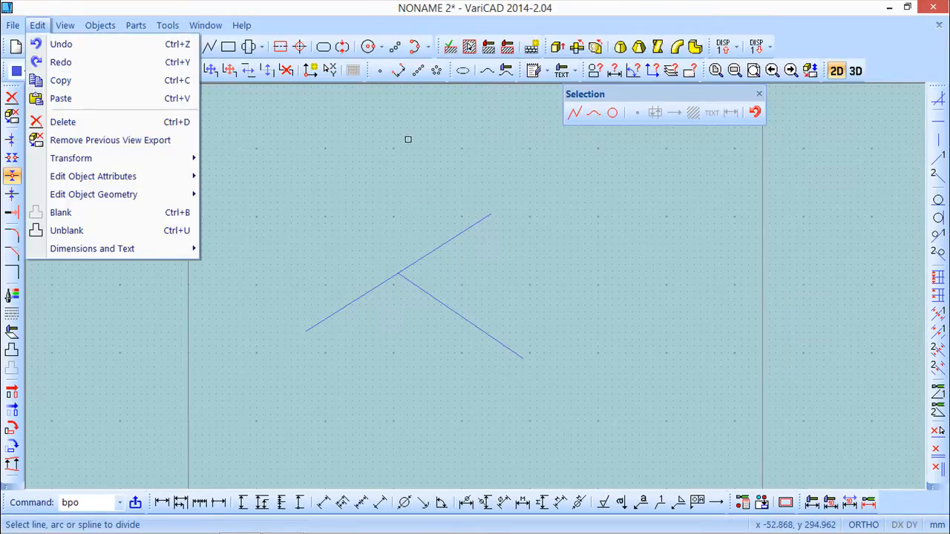
{"action": "left_click", "coordinate": [359, 13]}
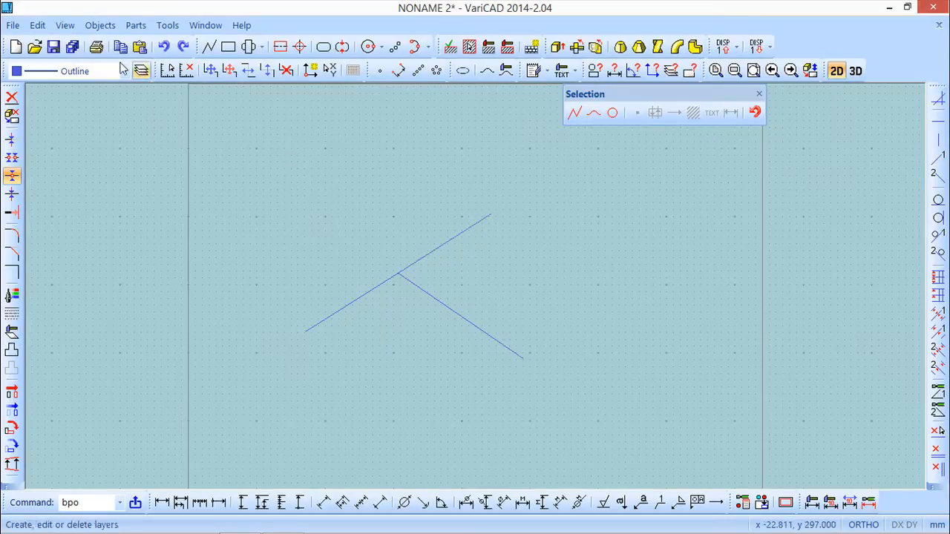
{"action": "left_click", "coordinate": [37, 25]}
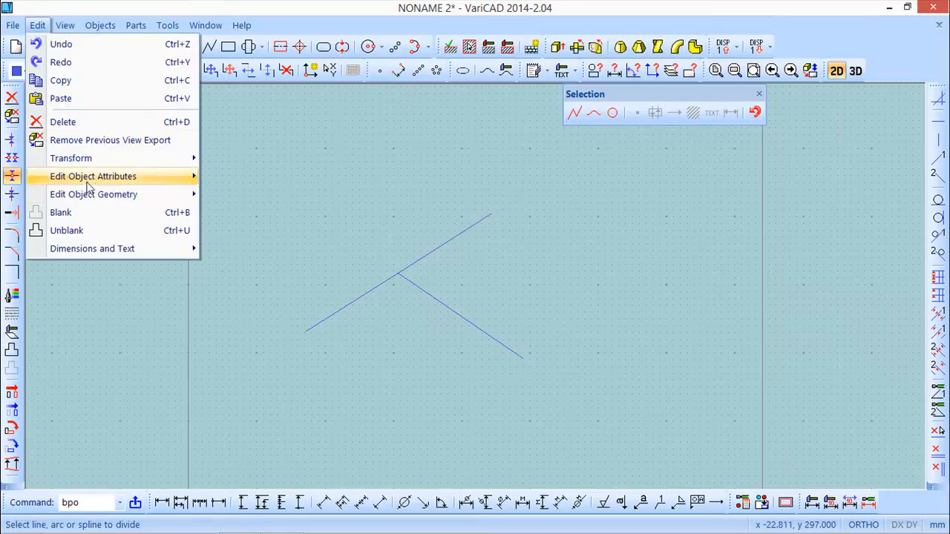
{"action": "mouse_move", "coordinate": [88, 195]}
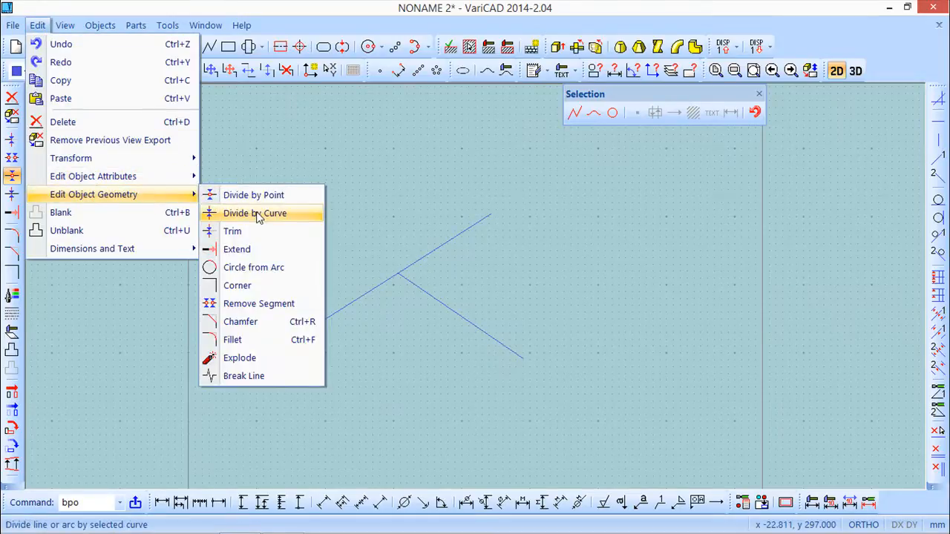
{"action": "left_click", "coordinate": [258, 215]}
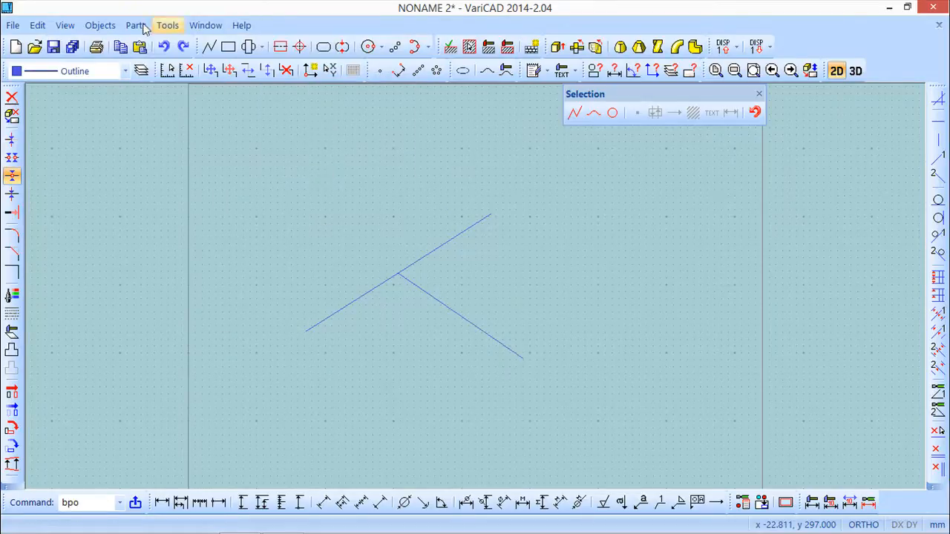
Step: Undo the point division of the first slanted line
{"action": "left_click", "coordinate": [164, 48]}
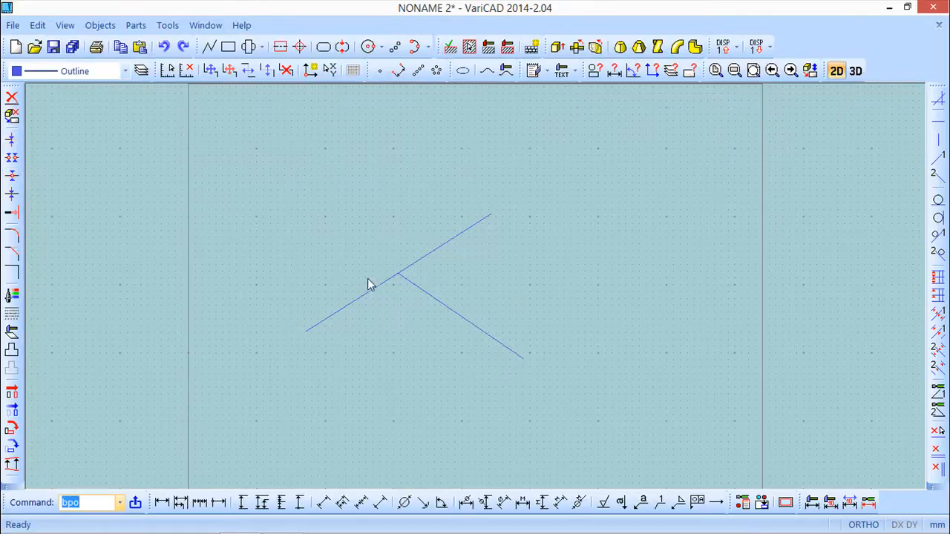
{"action": "left_click", "coordinate": [165, 47]}
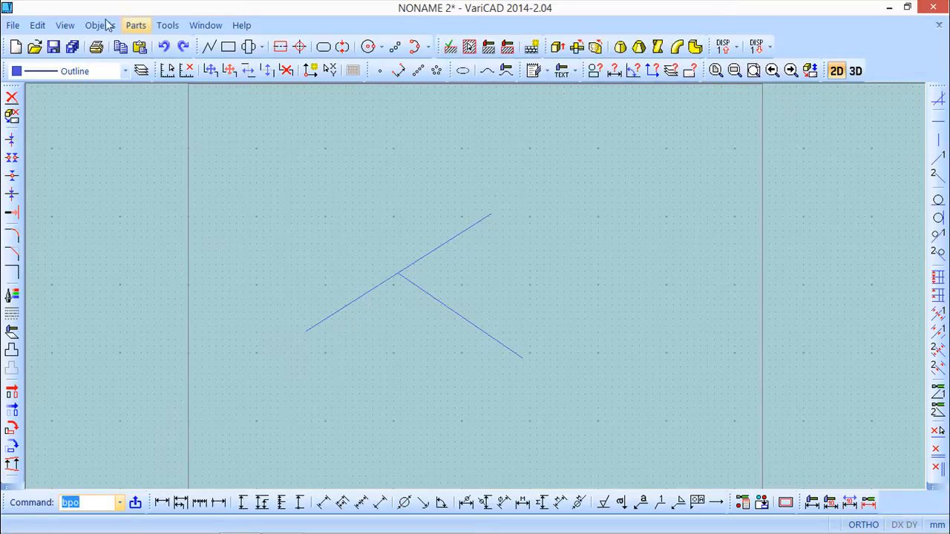
Step: Divide the first slanted line by curve, using the second line as the dividing curve, and undo that division
{"action": "left_click", "coordinate": [36, 26]}
{"action": "mouse_move", "coordinate": [89, 201]}
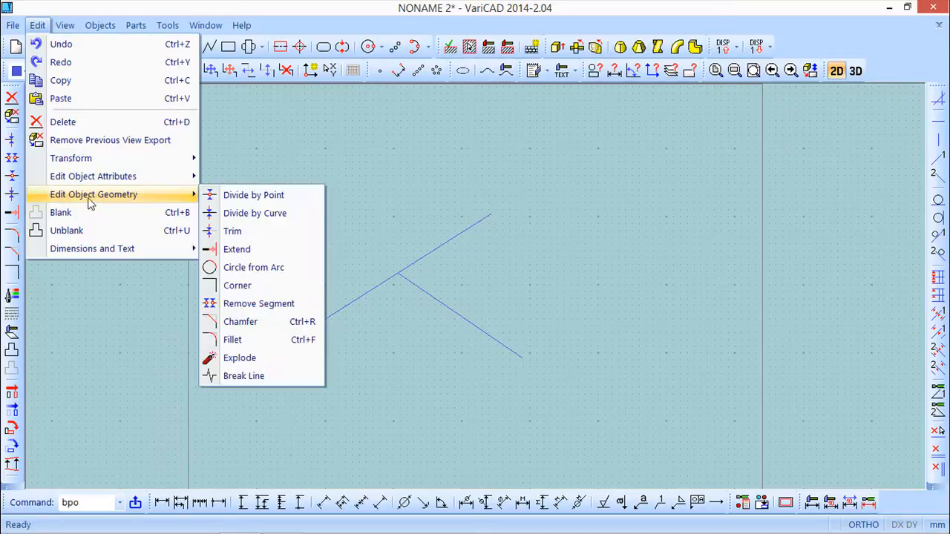
{"action": "left_click", "coordinate": [272, 215]}
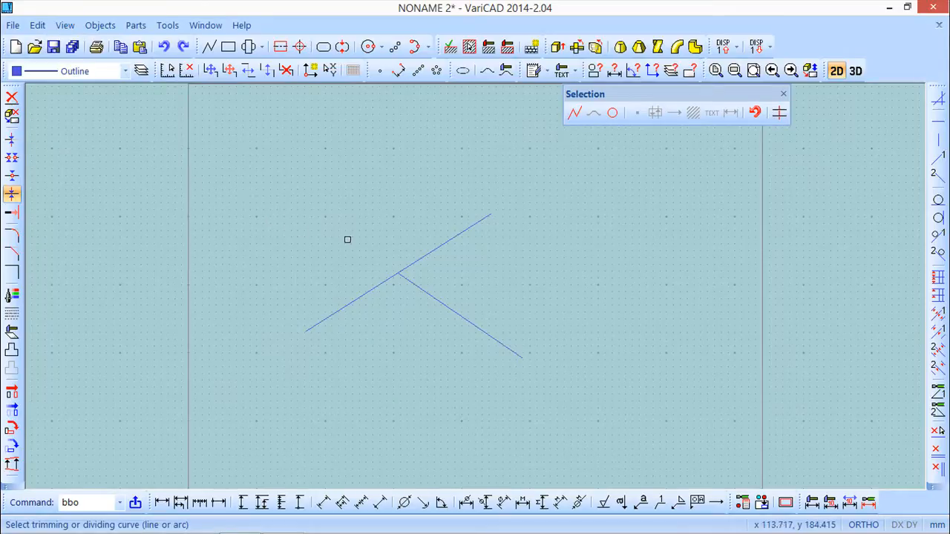
{"action": "left_click", "coordinate": [416, 286]}
{"action": "left_click", "coordinate": [415, 286]}
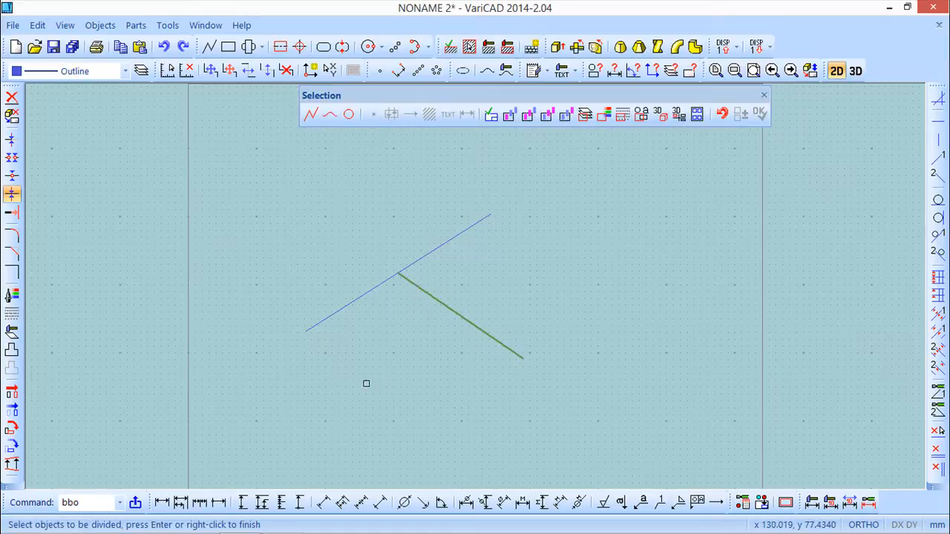
{"action": "left_click", "coordinate": [367, 292]}
{"action": "right_click", "coordinate": [388, 334]}
{"action": "right_click", "coordinate": [377, 309]}
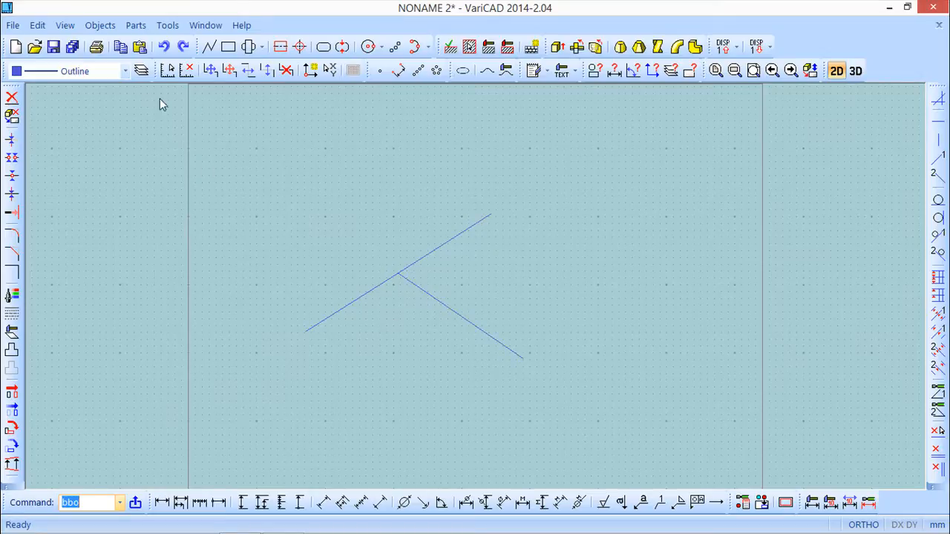
{"action": "left_click", "coordinate": [165, 47]}
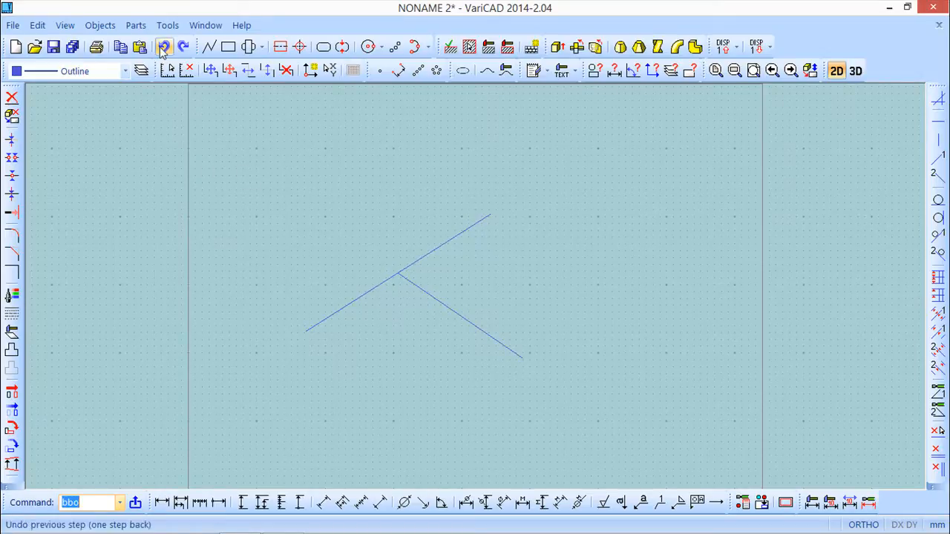
Step: Trim off the upper half of the first slanted line, using the second line as the trimming curve
{"action": "left_click", "coordinate": [37, 25]}
{"action": "mouse_move", "coordinate": [64, 26]}
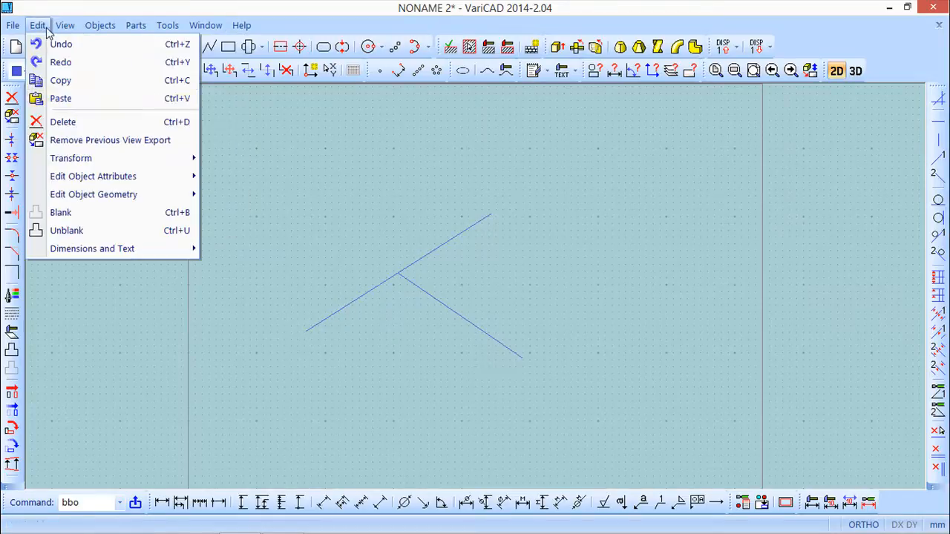
{"action": "mouse_move", "coordinate": [95, 194]}
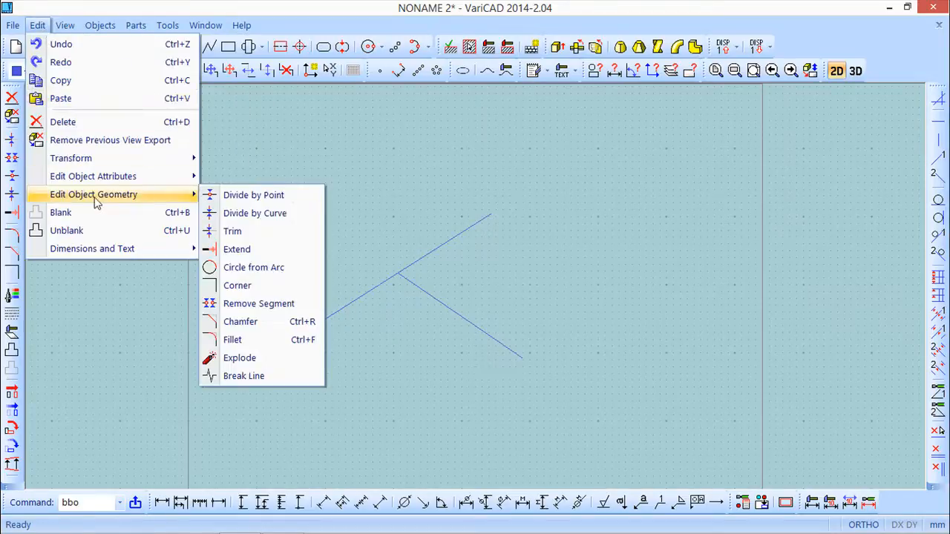
{"action": "left_click", "coordinate": [236, 231]}
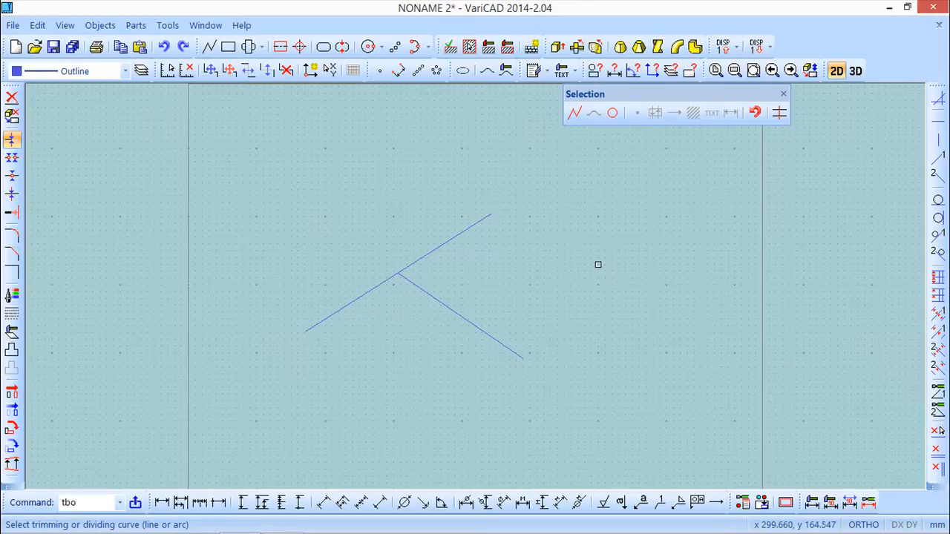
{"action": "left_click", "coordinate": [425, 289]}
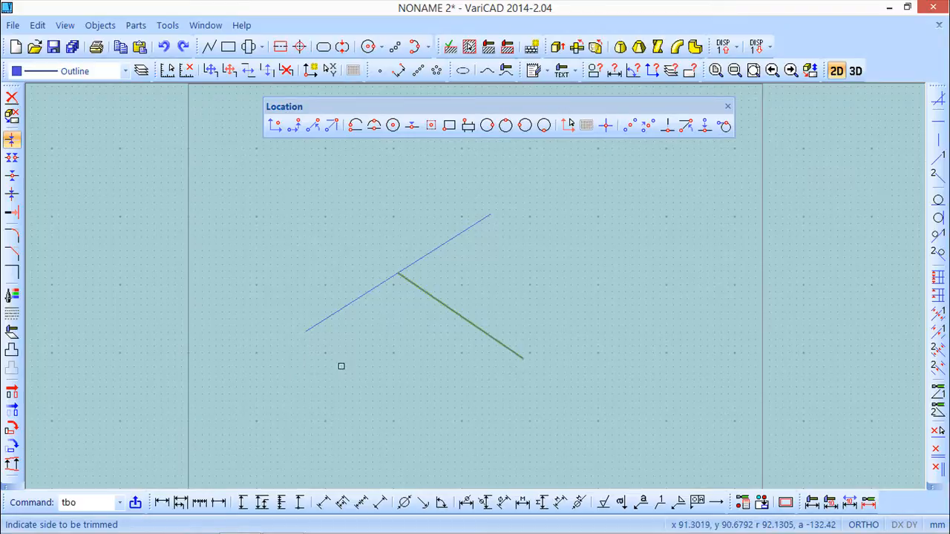
{"action": "left_click", "coordinate": [464, 231]}
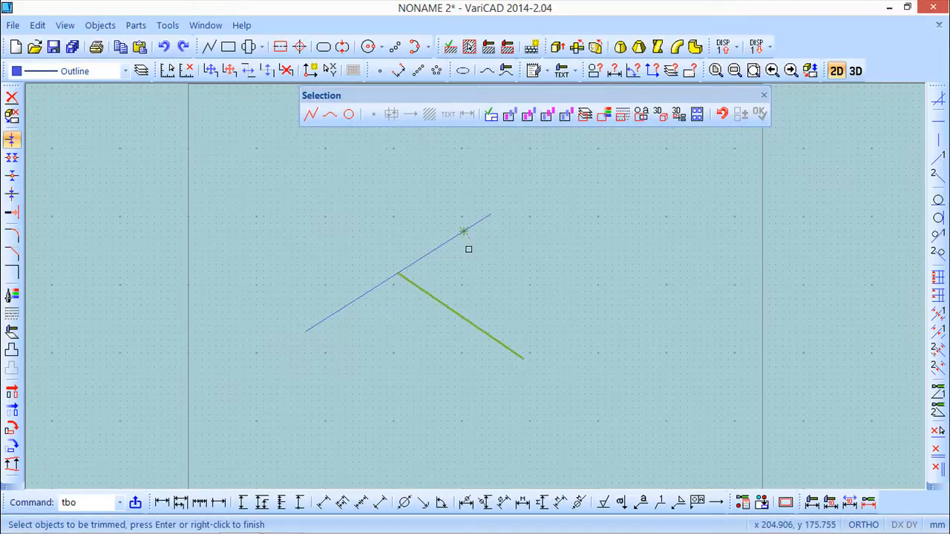
{"action": "left_click", "coordinate": [454, 236]}
{"action": "key", "text": "Return"}
{"action": "key", "text": "Return"}
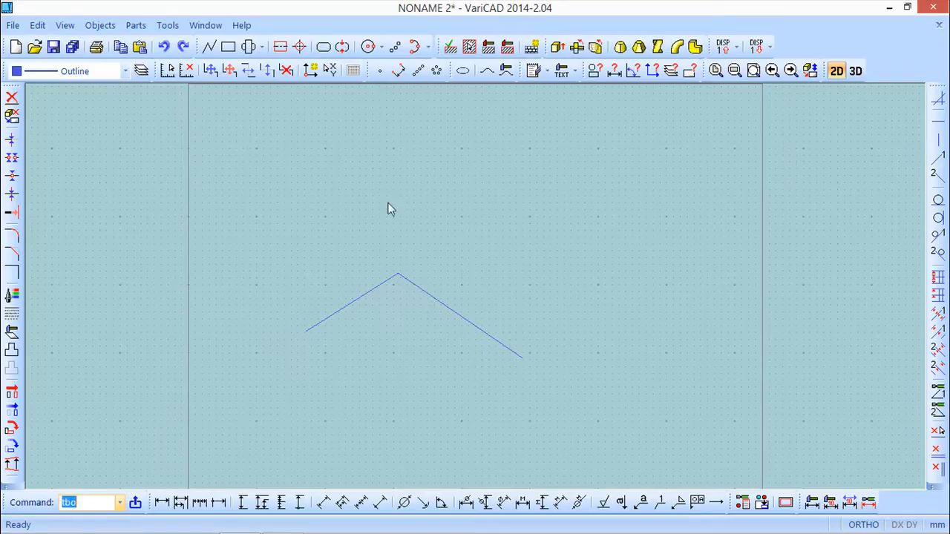
{"action": "left_click", "coordinate": [37, 25]}
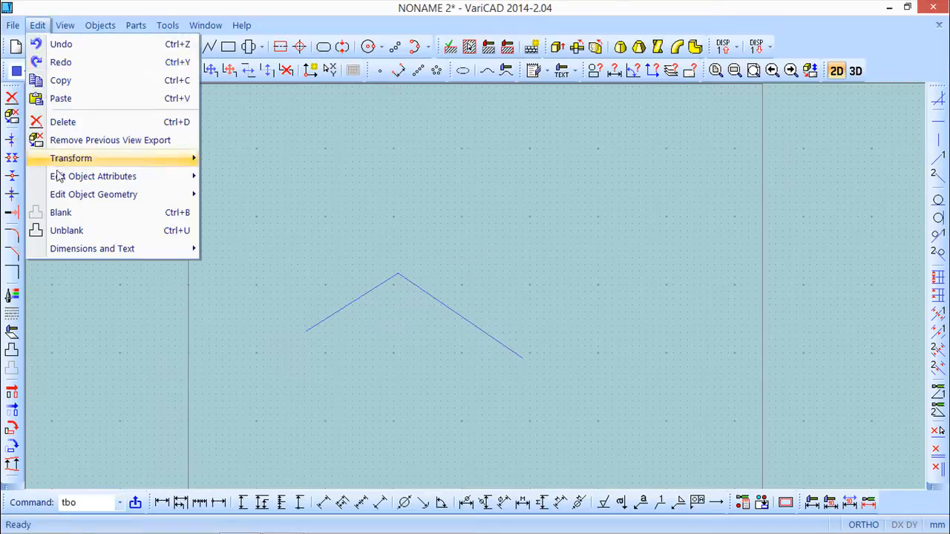
{"action": "mouse_move", "coordinate": [61, 202]}
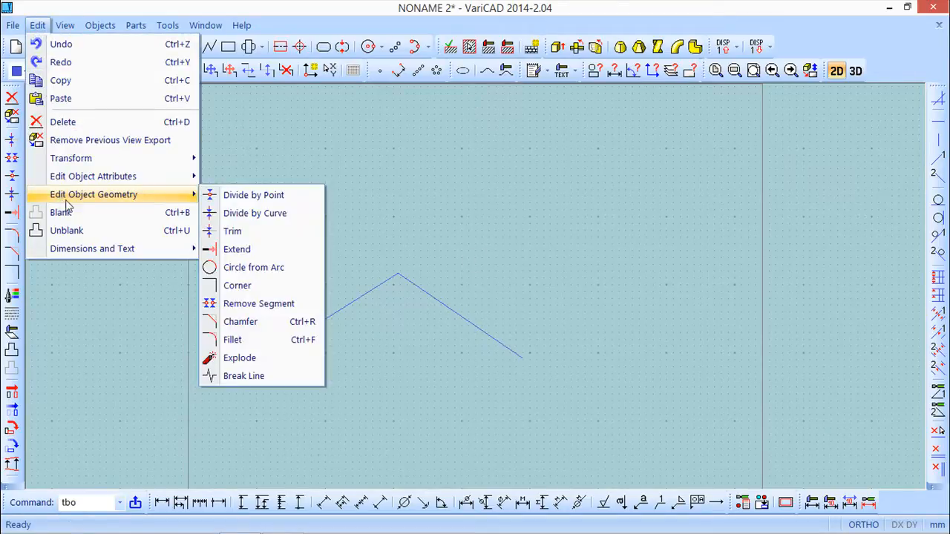
{"action": "left_click", "coordinate": [325, 238]}
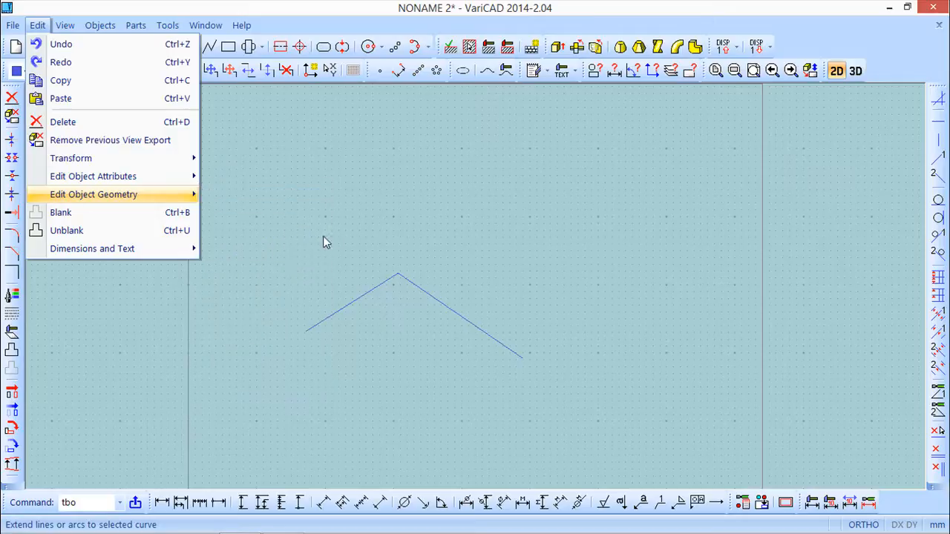
Step: Draw two separate lines beside the angled pair: a shallow downward-sloping one and a steep slanted one between it and the pair
{"action": "left_click", "coordinate": [209, 47]}
{"action": "left_click", "coordinate": [671, 245]}
{"action": "left_click", "coordinate": [573, 198]}
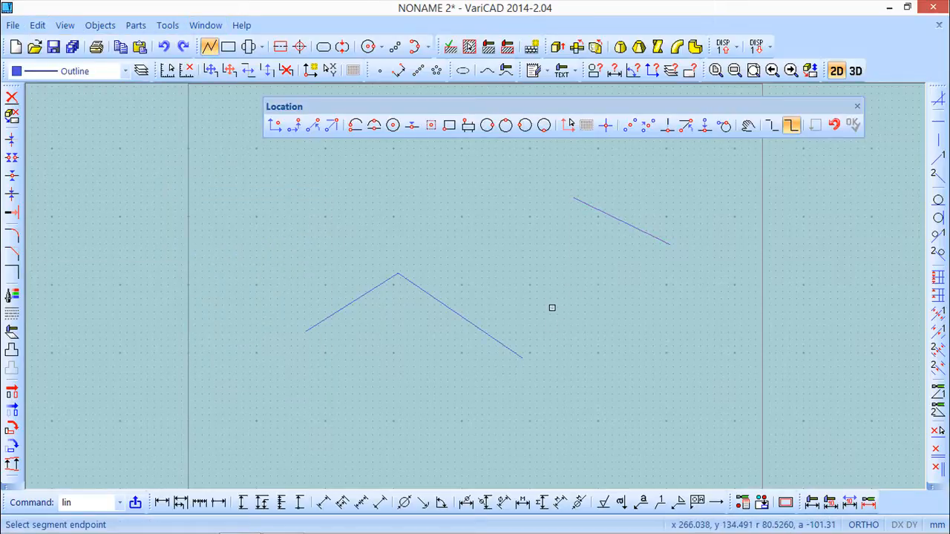
{"action": "left_click", "coordinate": [555, 333]}
{"action": "left_click", "coordinate": [514, 225]}
{"action": "middle_click_drag", "start_coordinate": [602, 288], "coordinate": [560, 385]}
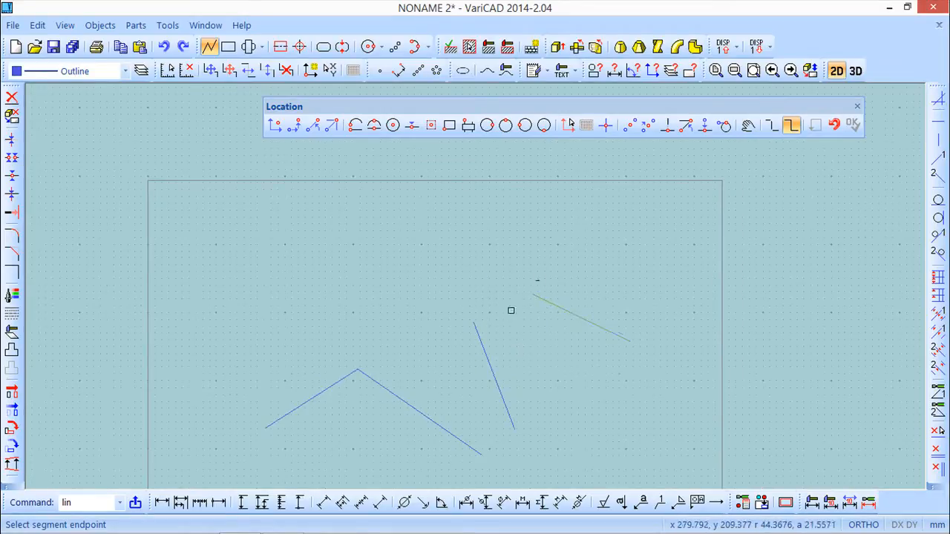
{"action": "key", "text": "Escape"}
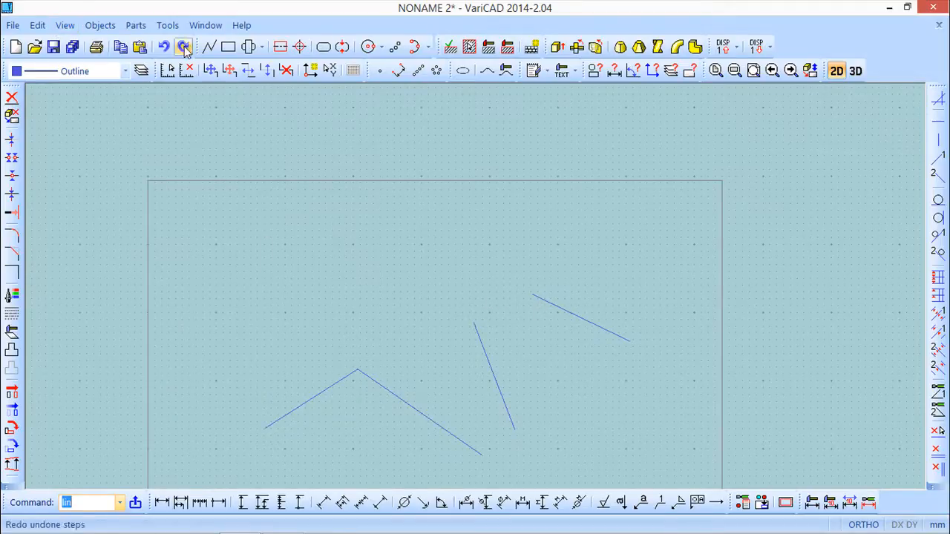
Step: Draw a short vertical line below the shallow sloping line, without touching it
{"action": "left_click", "coordinate": [210, 47]}
{"action": "left_click", "coordinate": [567, 435]}
{"action": "left_click", "coordinate": [567, 366]}
{"action": "right_click", "coordinate": [613, 379]}
{"action": "key", "text": "Escape"}
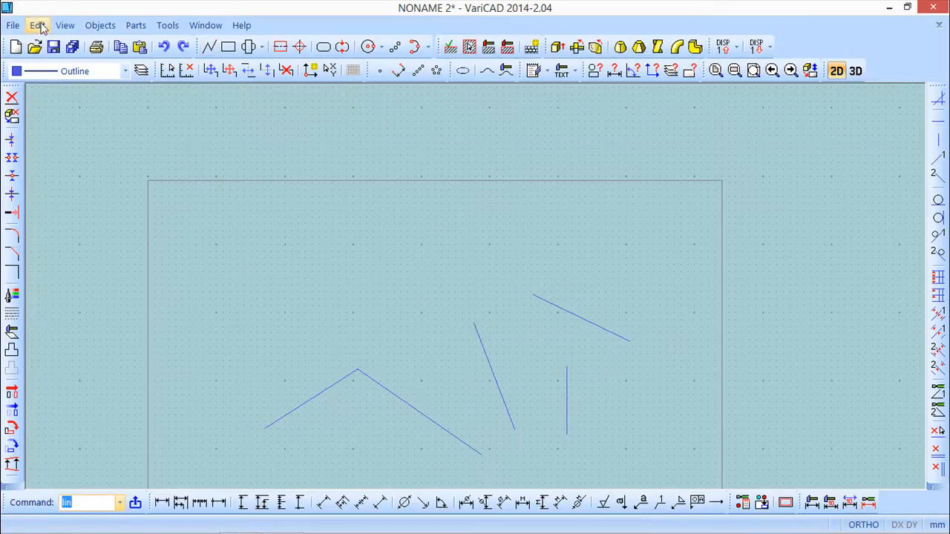
Step: Extend the upper ends of the vertical line and the steep slanted line, using the shallow sloping line as the extension boundary
{"action": "left_click", "coordinate": [37, 25]}
{"action": "mouse_move", "coordinate": [101, 194]}
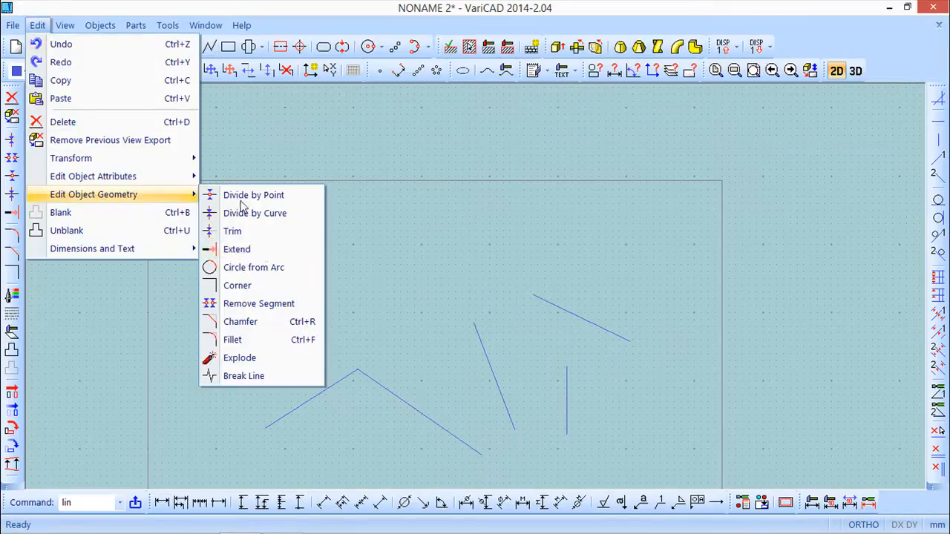
{"action": "left_click", "coordinate": [245, 250]}
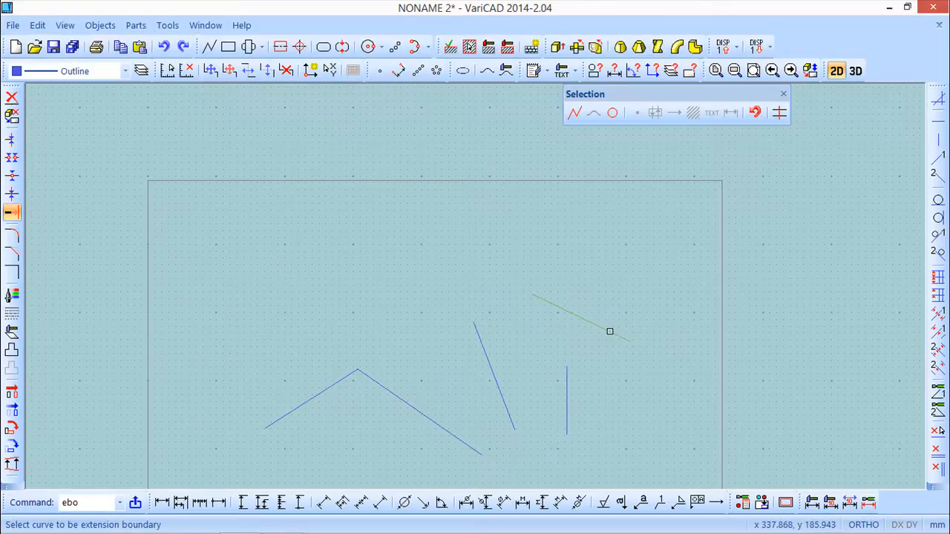
{"action": "left_click", "coordinate": [610, 332]}
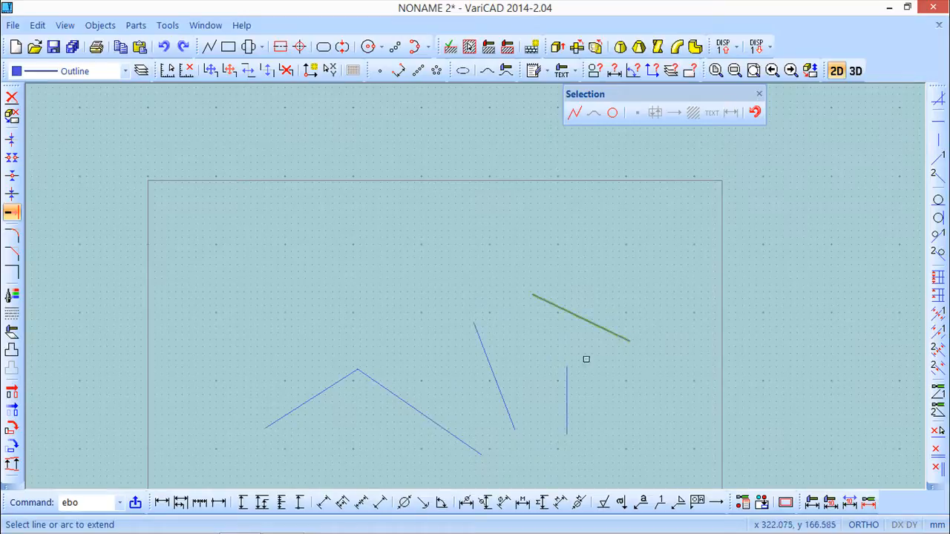
{"action": "left_click", "coordinate": [568, 373]}
{"action": "left_click", "coordinate": [475, 328]}
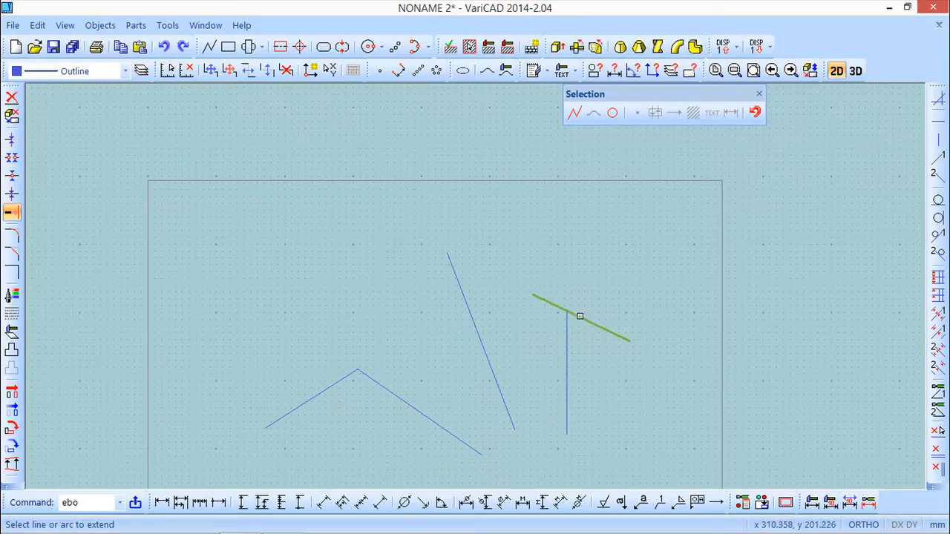
{"action": "left_click", "coordinate": [451, 264]}
{"action": "key", "text": "Escape"}
{"action": "middle_click_drag", "start_coordinate": [532, 340], "coordinate": [526, 246]}
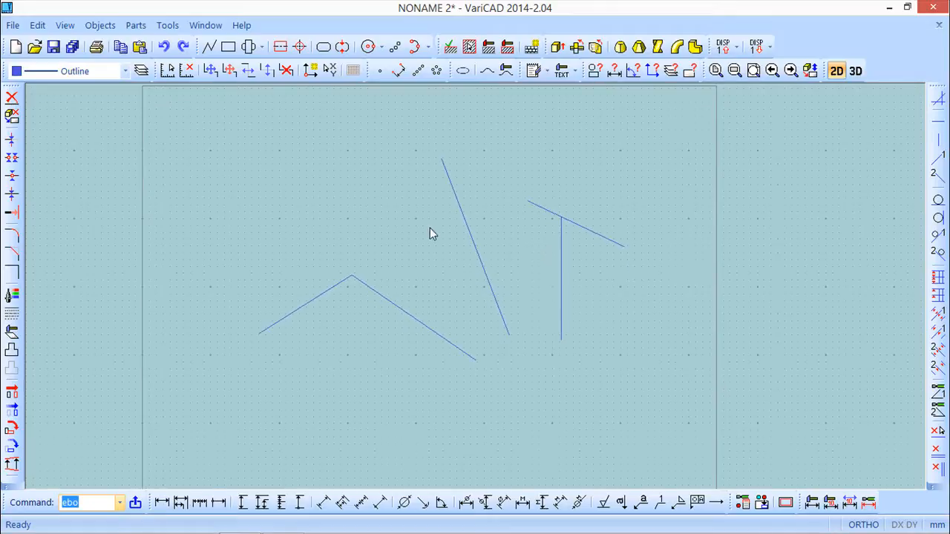
{"action": "left_click", "coordinate": [38, 26]}
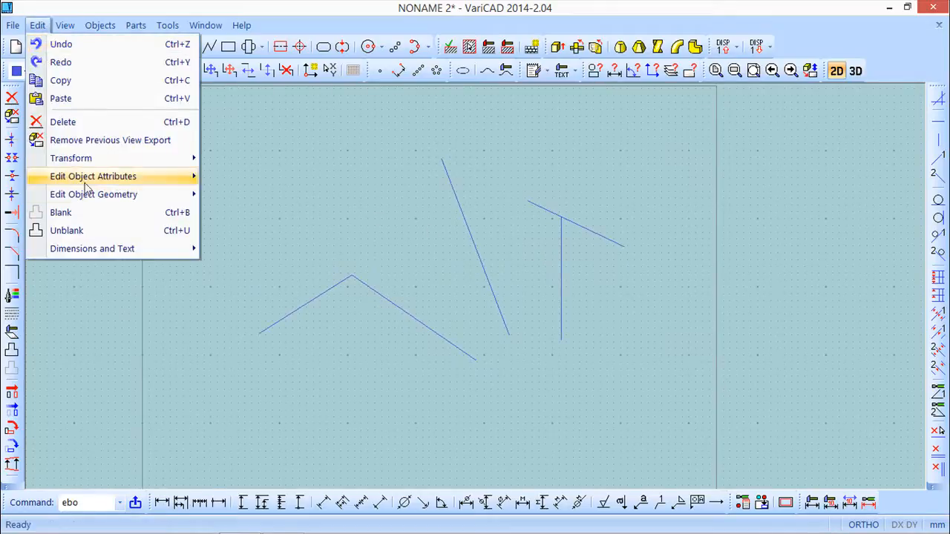
{"action": "mouse_move", "coordinate": [90, 197]}
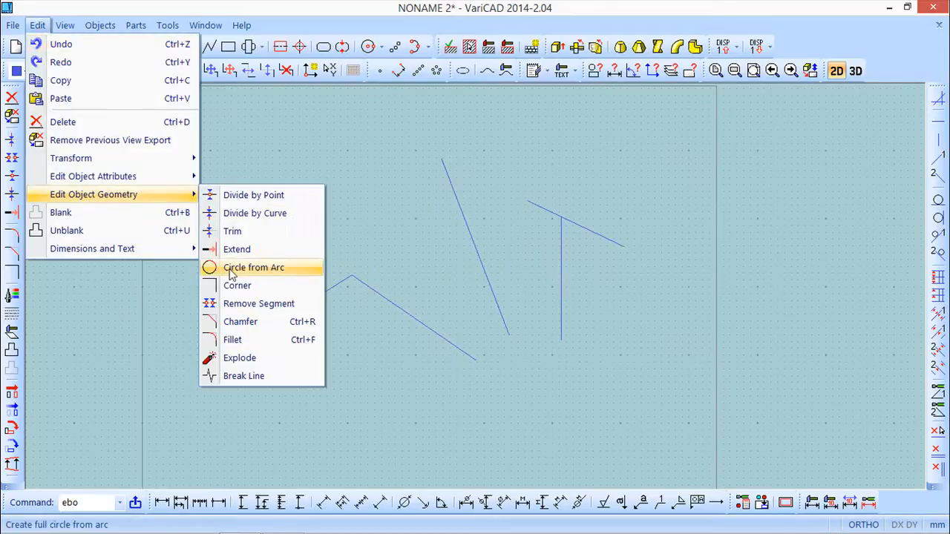
{"action": "left_click", "coordinate": [354, 236]}
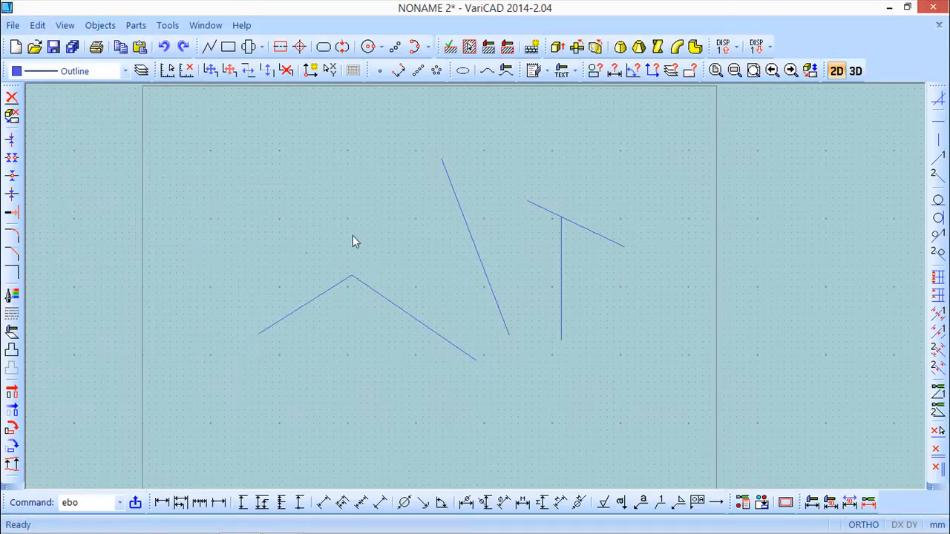
Step: Draw a three-point arc in the empty area above the left line of the angled pair
{"action": "left_click", "coordinate": [420, 49]}
{"action": "left_click", "coordinate": [242, 228]}
{"action": "left_click", "coordinate": [263, 199]}
{"action": "left_click", "coordinate": [309, 195]}
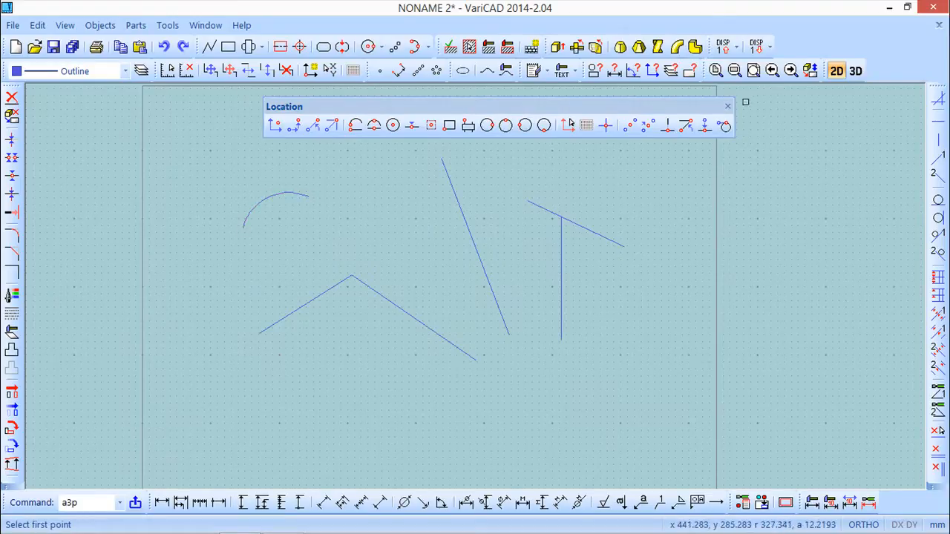
{"action": "left_click", "coordinate": [729, 107]}
{"action": "scroll", "coordinate": [334, 228], "scroll_direction": "up", "scroll_amount": 2}
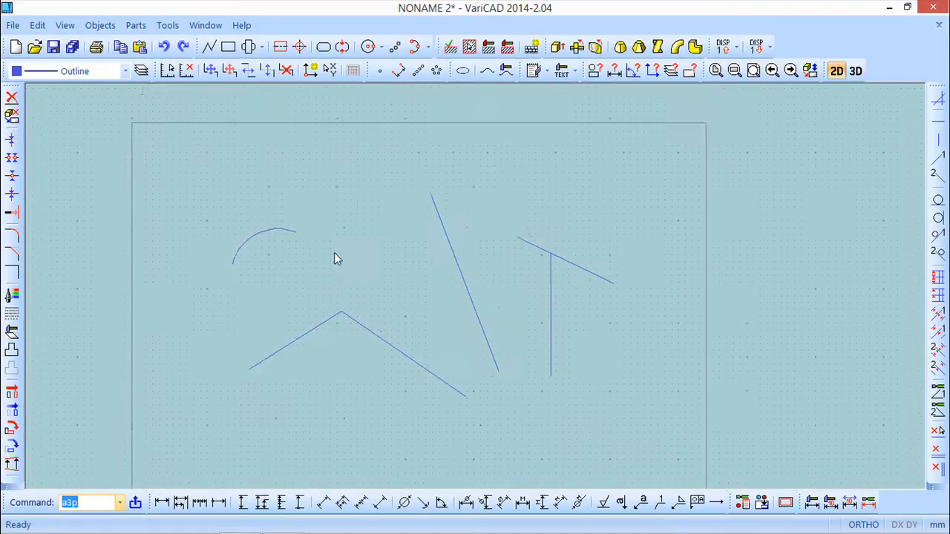
Step: Convert the three-point arc above the angled pair into a full circle with Circle from Arc
{"action": "middle_click_drag", "start_coordinate": [294, 261], "coordinate": [328, 204]}
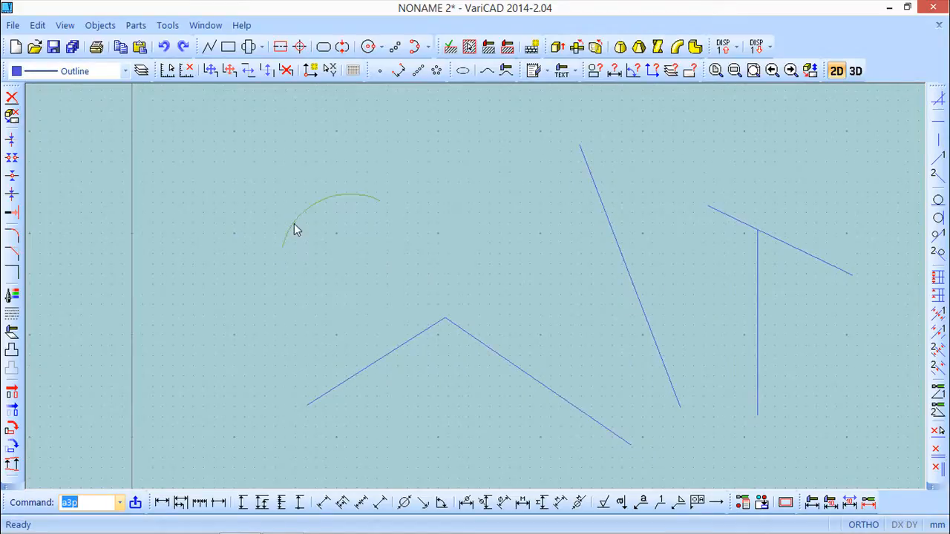
{"action": "left_click", "coordinate": [37, 25]}
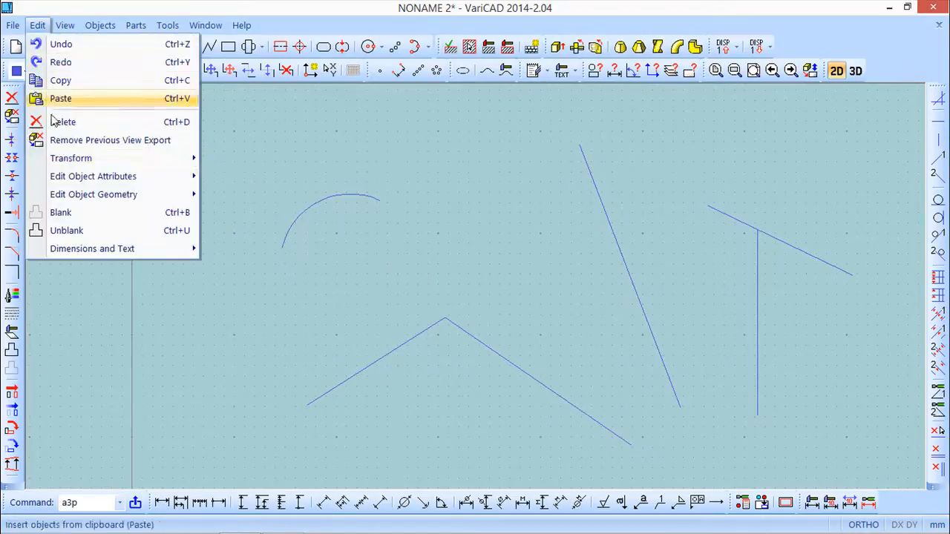
{"action": "mouse_move", "coordinate": [82, 197]}
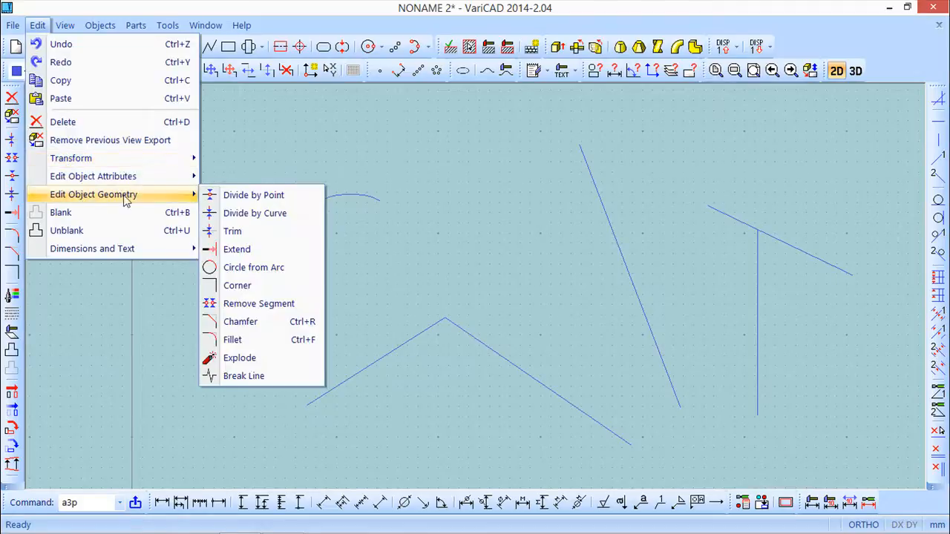
{"action": "left_click", "coordinate": [249, 268]}
{"action": "left_click", "coordinate": [287, 233]}
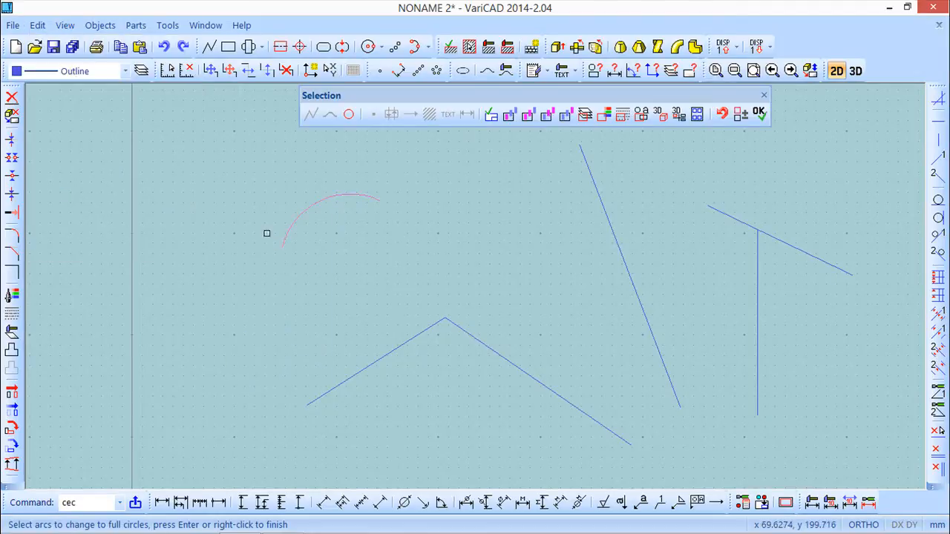
{"action": "key", "text": "Return"}
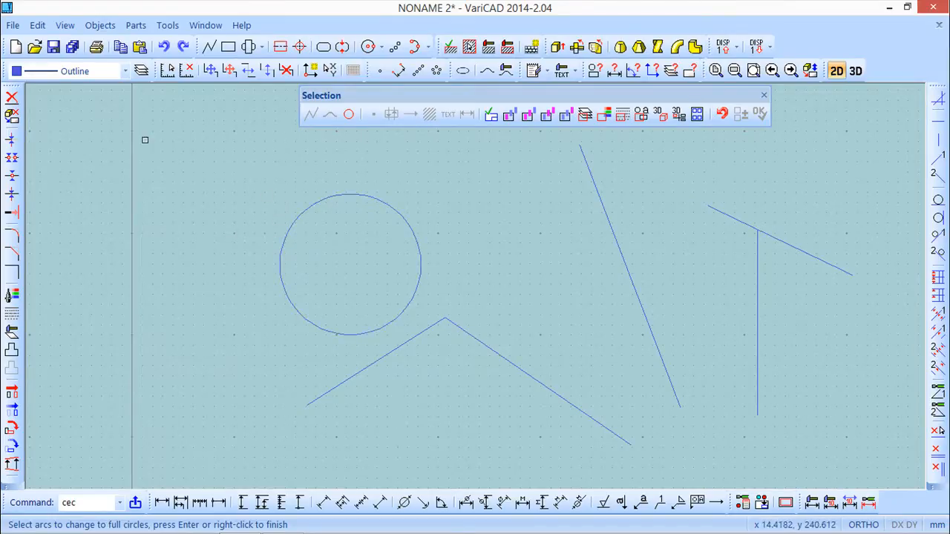
Step: Create a corner where the shallow sloping line meets the vertical line, keeping the sloping line's upper-left part and the vertical line
{"action": "left_click", "coordinate": [38, 27]}
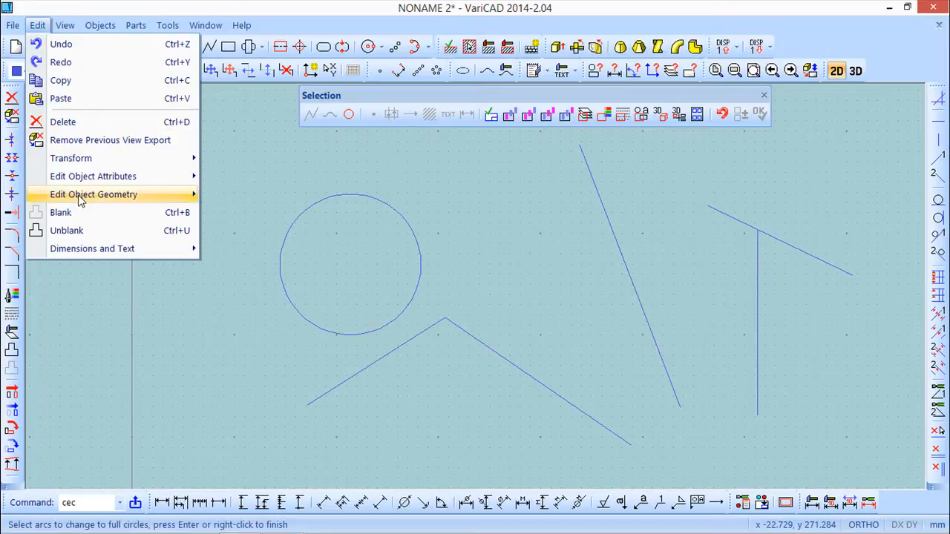
{"action": "mouse_move", "coordinate": [82, 199]}
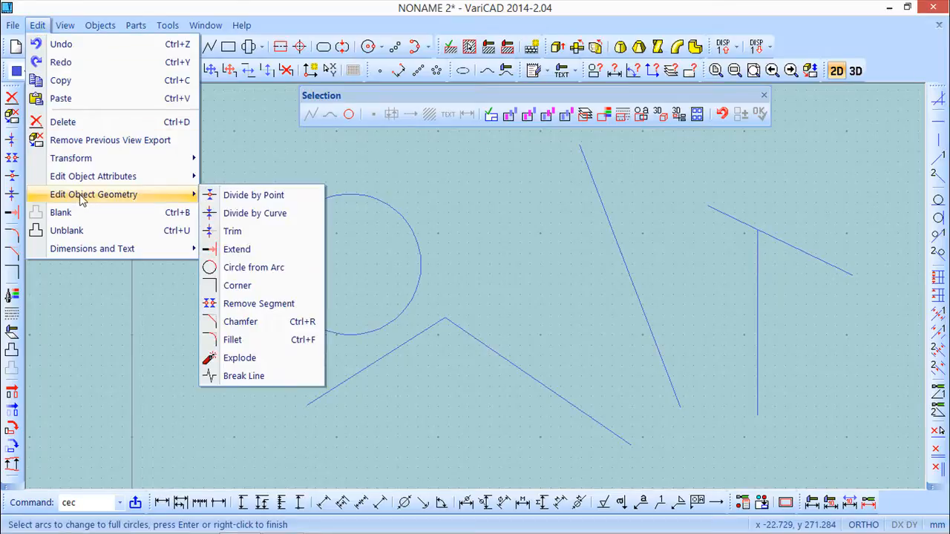
{"action": "left_click", "coordinate": [239, 288]}
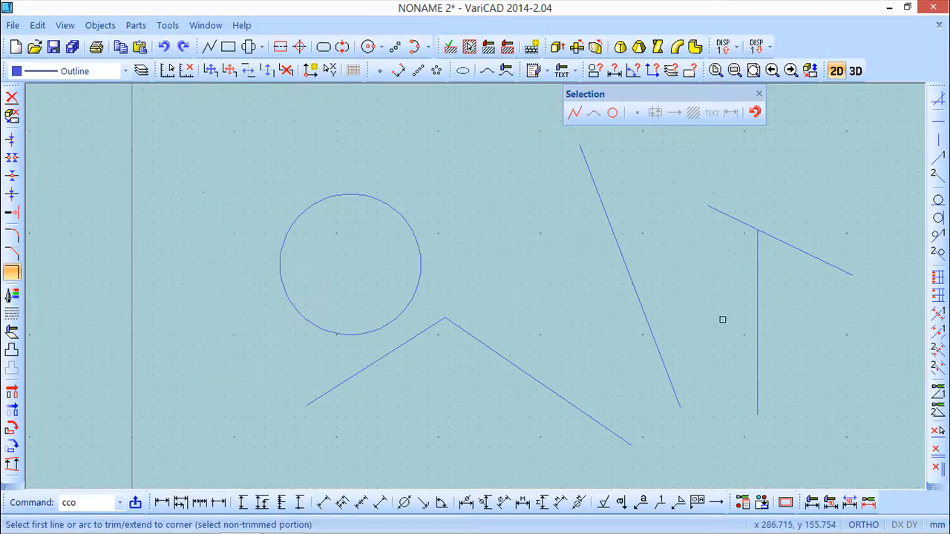
{"action": "mouse_move", "coordinate": [694, 286]}
{"action": "middle_mouse_down"}
{"action": "mouse_move", "coordinate": [545, 284]}
{"action": "mouse_move", "coordinate": [488, 297]}
{"action": "middle_mouse_up"}
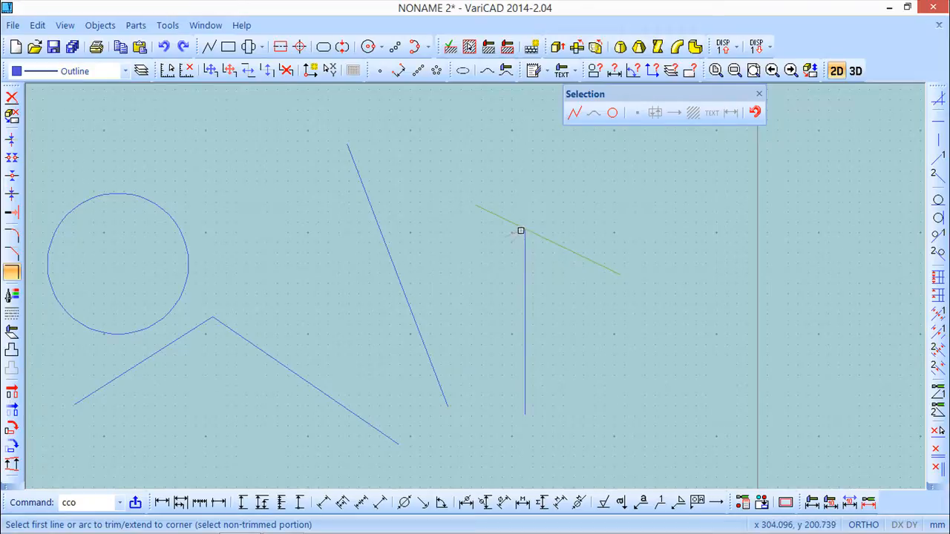
{"action": "left_click", "coordinate": [521, 231]}
{"action": "scroll", "coordinate": [436, 307], "scroll_direction": "down", "scroll_amount": 3}
{"action": "key", "text": "Escape"}
Step: Draw a line rising to the right below the angled pair, ending just short of the pair's right line
{"action": "middle_click_drag", "start_coordinate": [454, 290], "coordinate": [435, 230]}
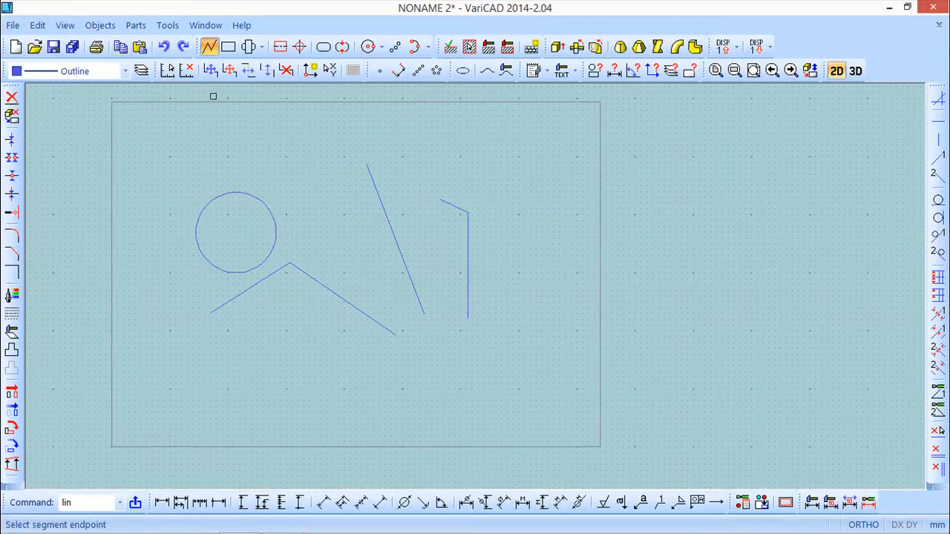
{"action": "left_click", "coordinate": [211, 49]}
{"action": "left_click", "coordinate": [276, 384]}
{"action": "left_click", "coordinate": [375, 334]}
{"action": "key", "text": "Escape"}
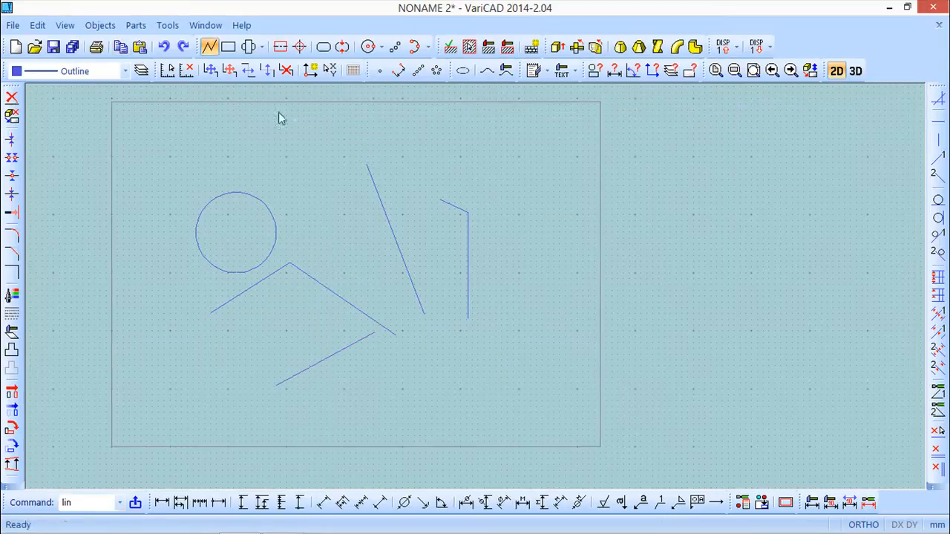
Step: Draw a steep line crossing both the new rising line and the right line of the angled pair
{"action": "left_click", "coordinate": [210, 47]}
{"action": "left_click", "coordinate": [347, 389]}
{"action": "left_click", "coordinate": [315, 230]}
{"action": "scroll", "coordinate": [382, 335], "scroll_direction": "up", "scroll_amount": 2}
{"action": "scroll", "coordinate": [369, 334], "scroll_direction": "up", "scroll_amount": 2}
{"action": "key", "text": "Escape"}
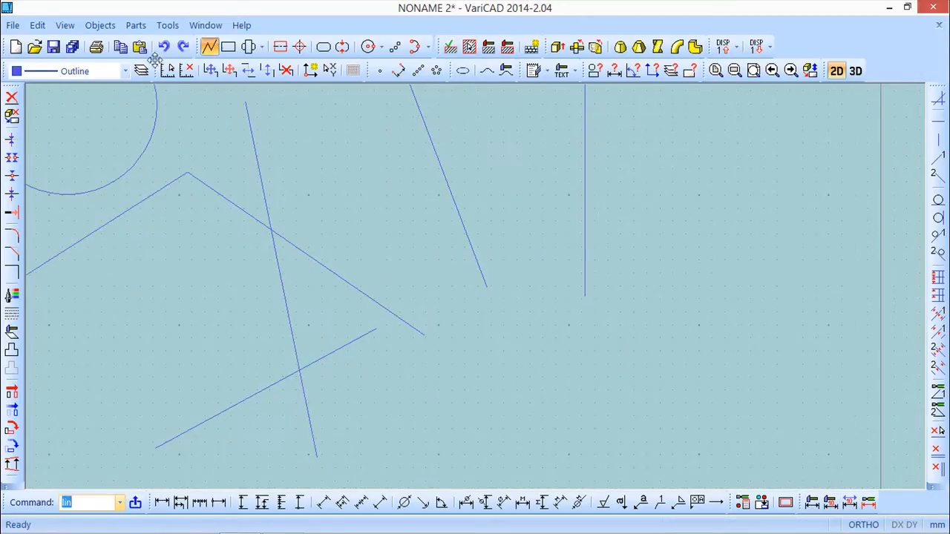
Step: Create a corner between the steep line and the lower rising line, keeping the steep line's lower part and the rising line's right part
{"action": "left_click", "coordinate": [37, 25]}
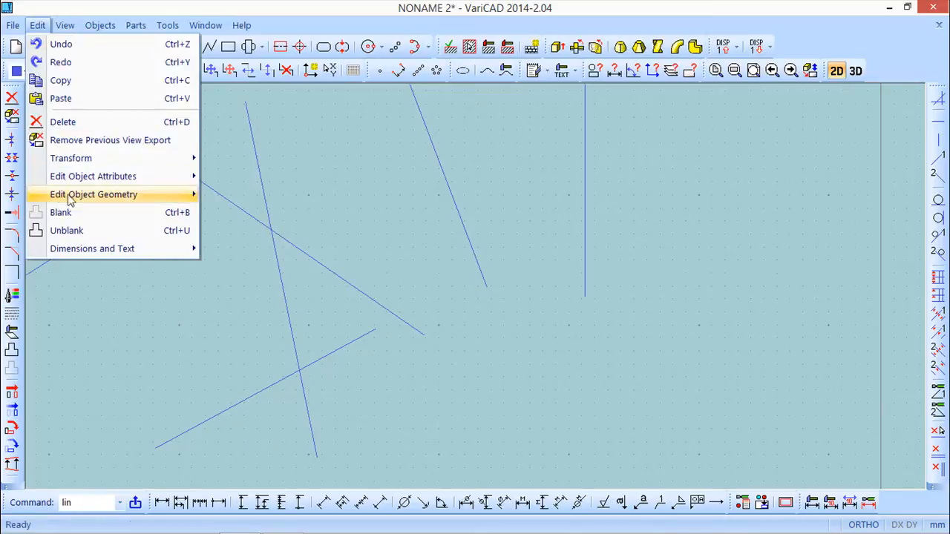
{"action": "mouse_move", "coordinate": [76, 197]}
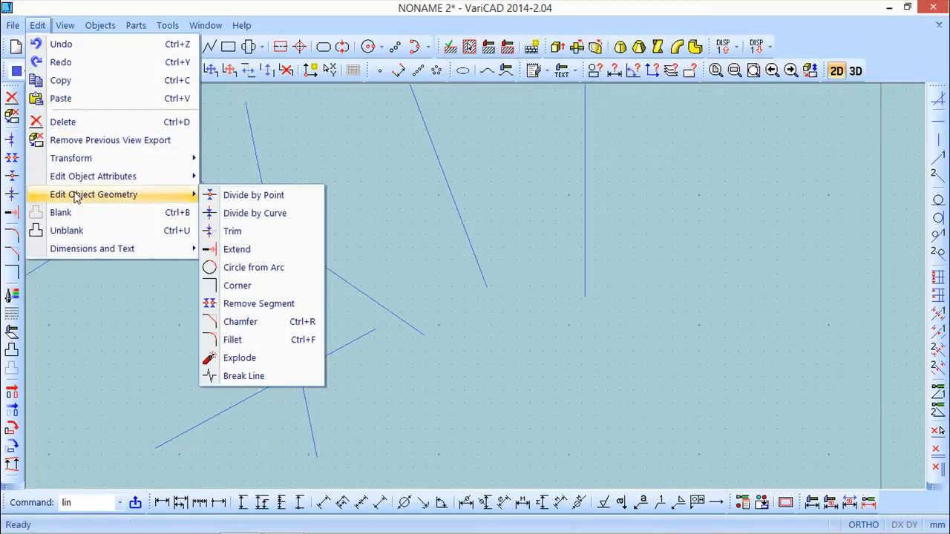
{"action": "left_click", "coordinate": [239, 285]}
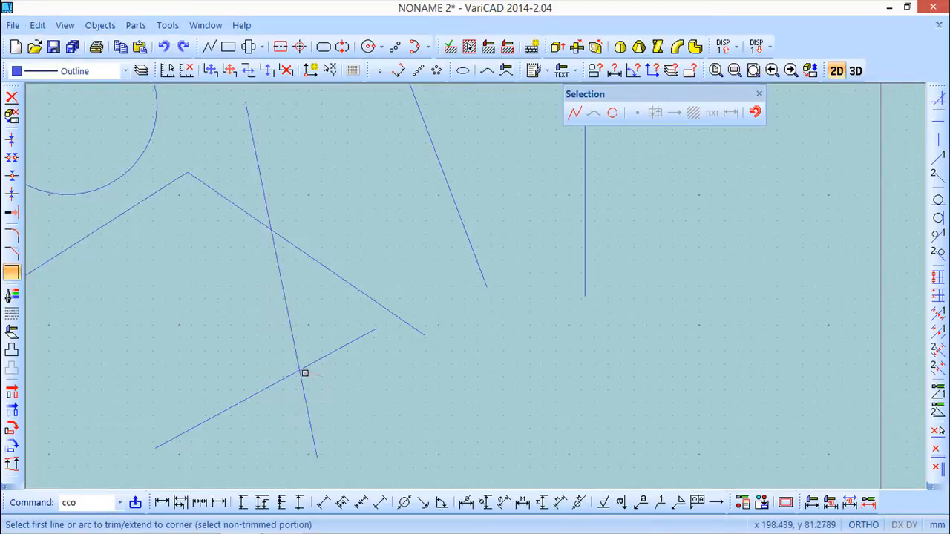
{"action": "double_click", "coordinate": [305, 373]}
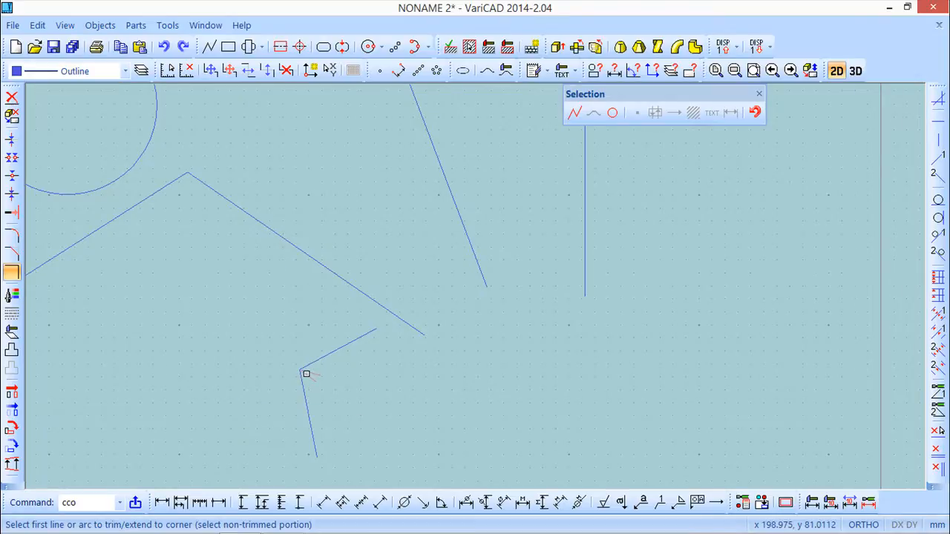
{"action": "scroll", "coordinate": [449, 244], "scroll_direction": "down", "scroll_amount": 4}
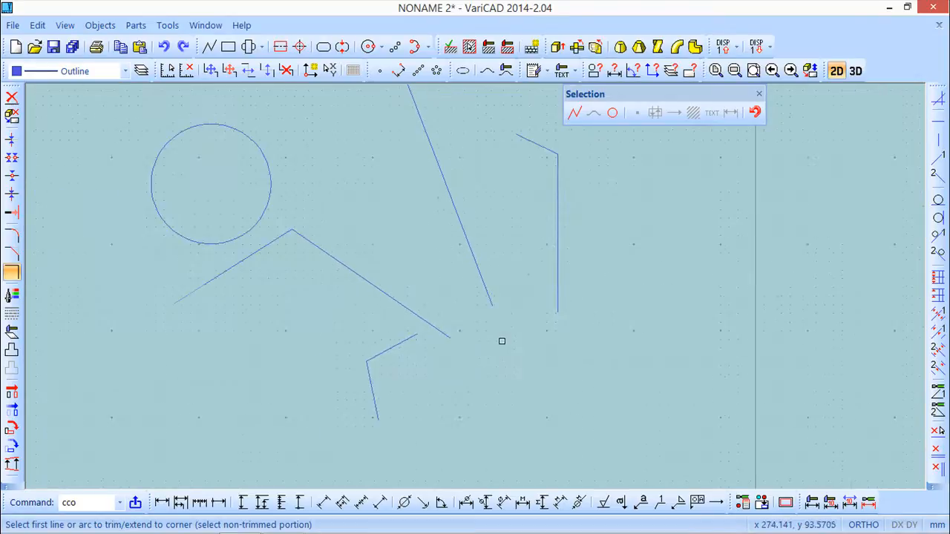
{"action": "key", "text": "Escape"}
Step: Draw a short slanted line crossing the right line of the angled pair
{"action": "left_click", "coordinate": [209, 46]}
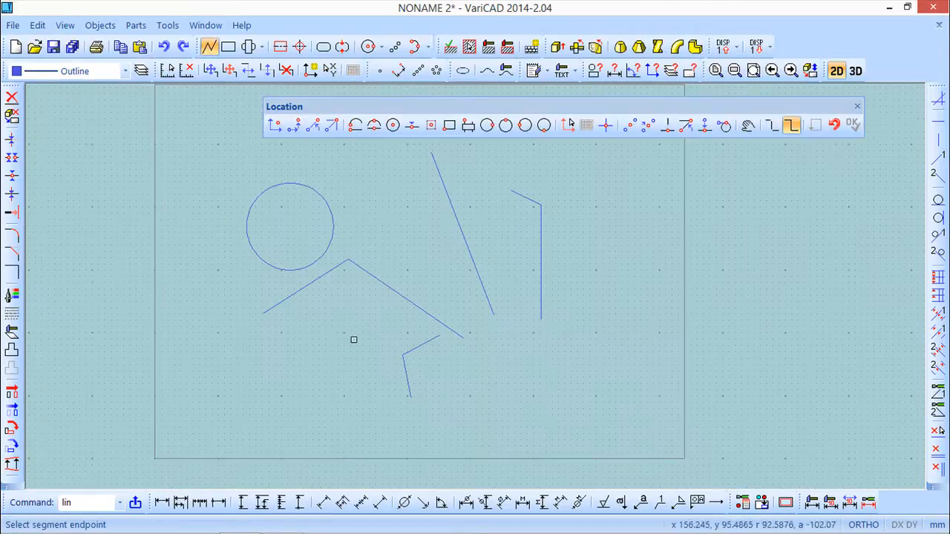
{"action": "left_click", "coordinate": [412, 249]}
{"action": "key", "text": "Escape"}
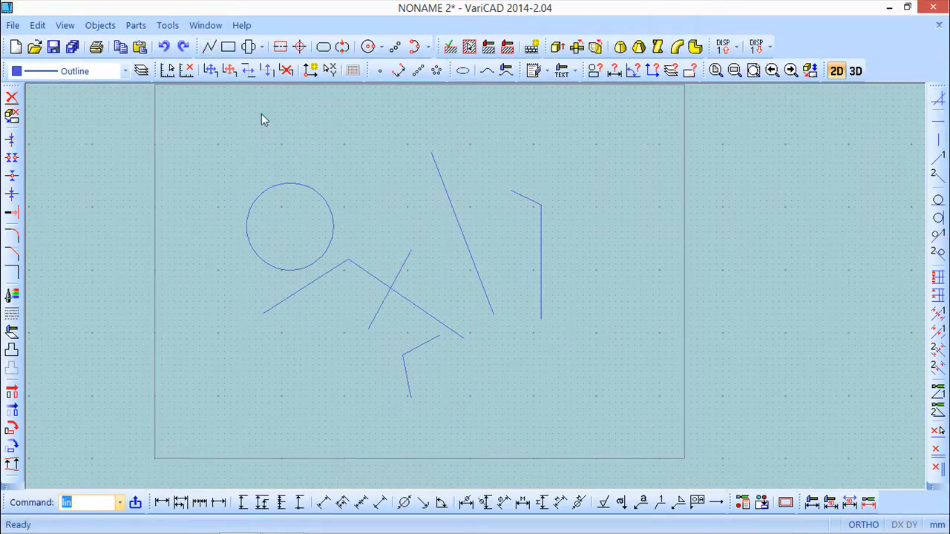
Step: Create a corner between the short slanted line and the pair's right line, keeping the lower portions of both
{"action": "left_click", "coordinate": [37, 26]}
{"action": "mouse_move", "coordinate": [89, 196]}
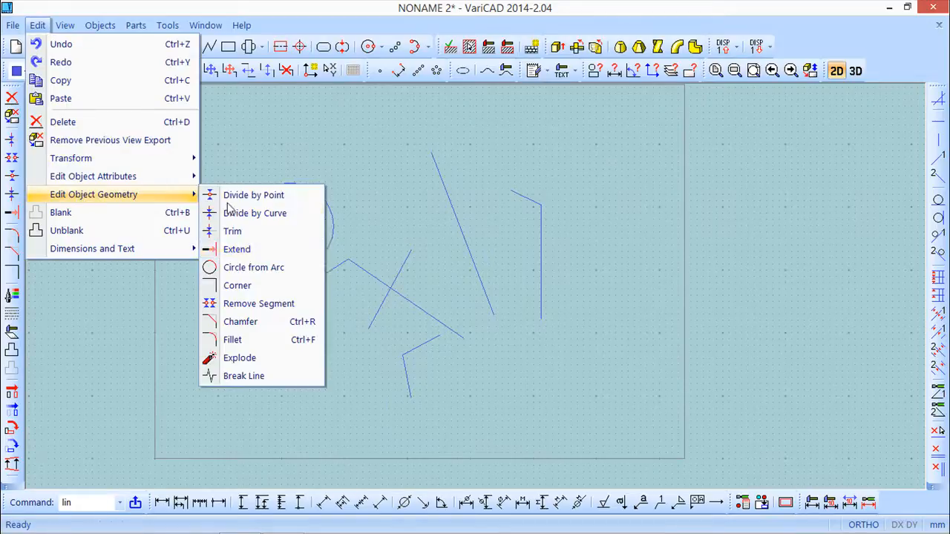
{"action": "left_click", "coordinate": [242, 285]}
{"action": "left_click", "coordinate": [386, 297]}
{"action": "left_click", "coordinate": [398, 294]}
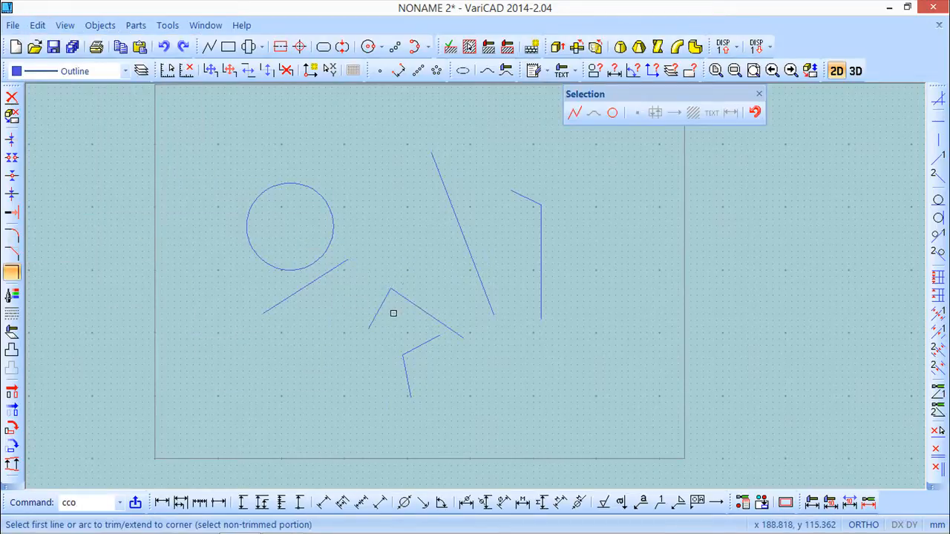
{"action": "scroll", "coordinate": [392, 312], "scroll_direction": "up", "scroll_amount": 3}
{"action": "scroll", "coordinate": [383, 306], "scroll_direction": "down", "scroll_amount": 2}
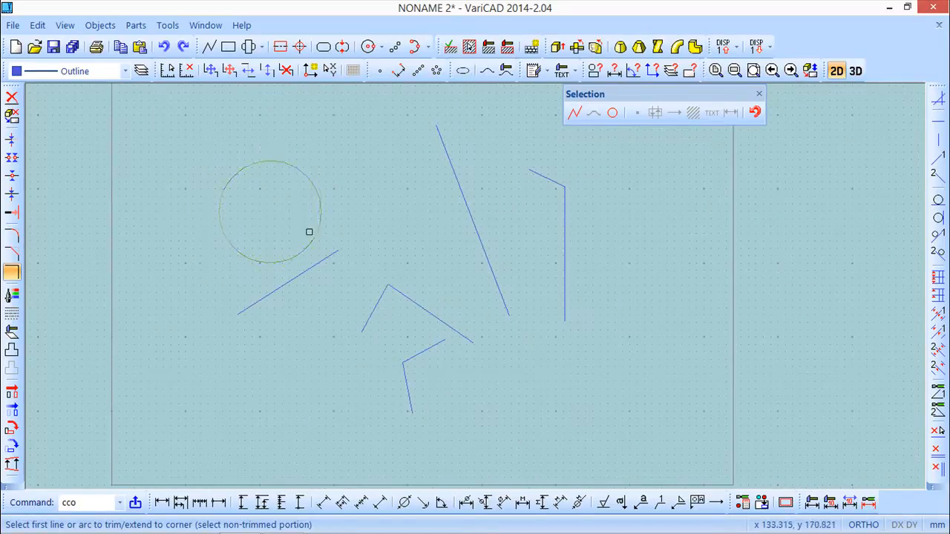
{"action": "key", "text": "Escape"}
Step: Draw a long rising line crossing the steep slanted and vertical lines, and a falling line crossing the single line below the circle
{"action": "left_click", "coordinate": [209, 47]}
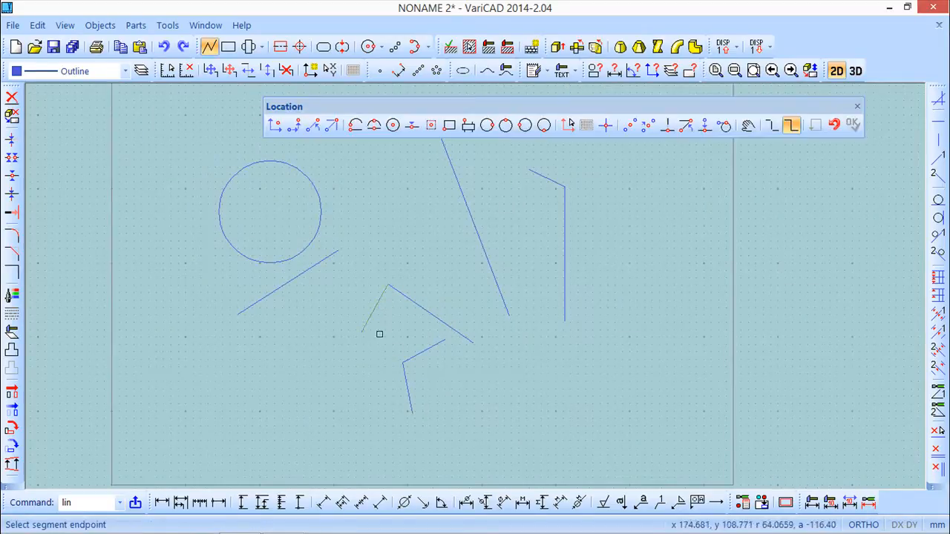
{"action": "left_click", "coordinate": [387, 344]}
{"action": "left_click", "coordinate": [648, 227]}
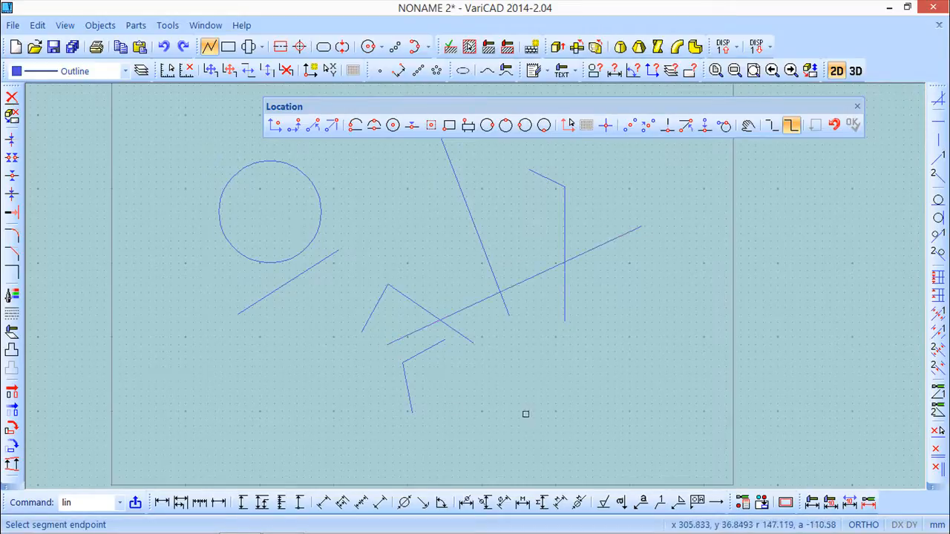
{"action": "left_click", "coordinate": [200, 265]}
{"action": "left_click", "coordinate": [341, 362]}
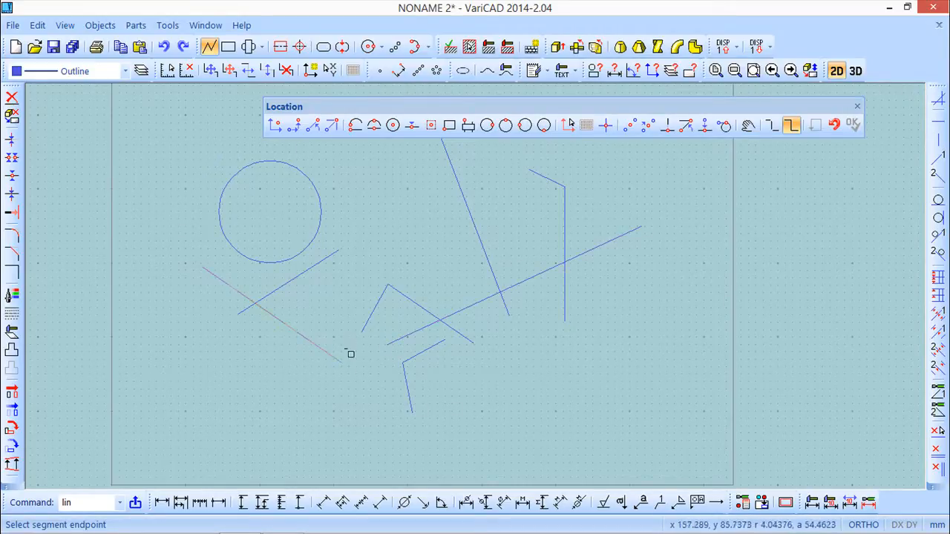
{"action": "key", "text": "Escape"}
Step: Remove a segment from the upper half of the steep slanted line, between two points picked on it
{"action": "left_click", "coordinate": [37, 25]}
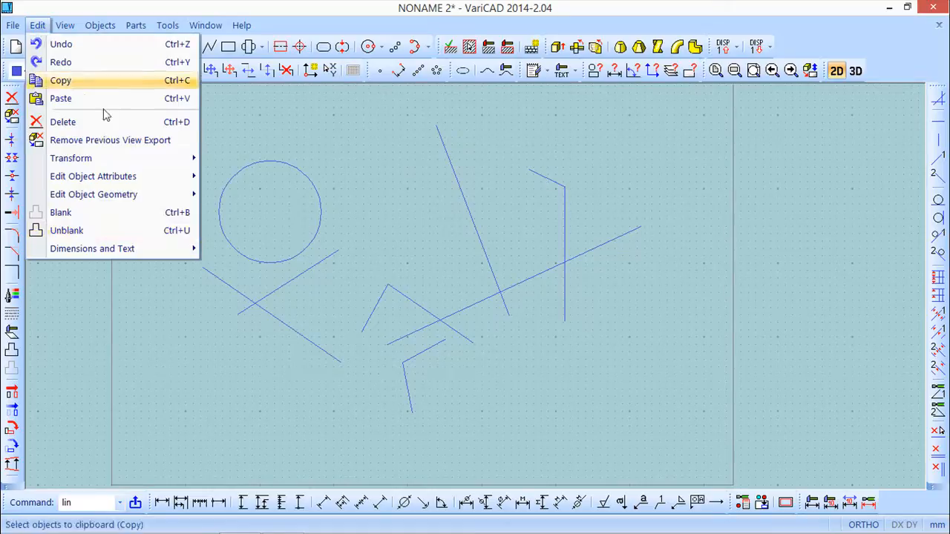
{"action": "mouse_move", "coordinate": [95, 197]}
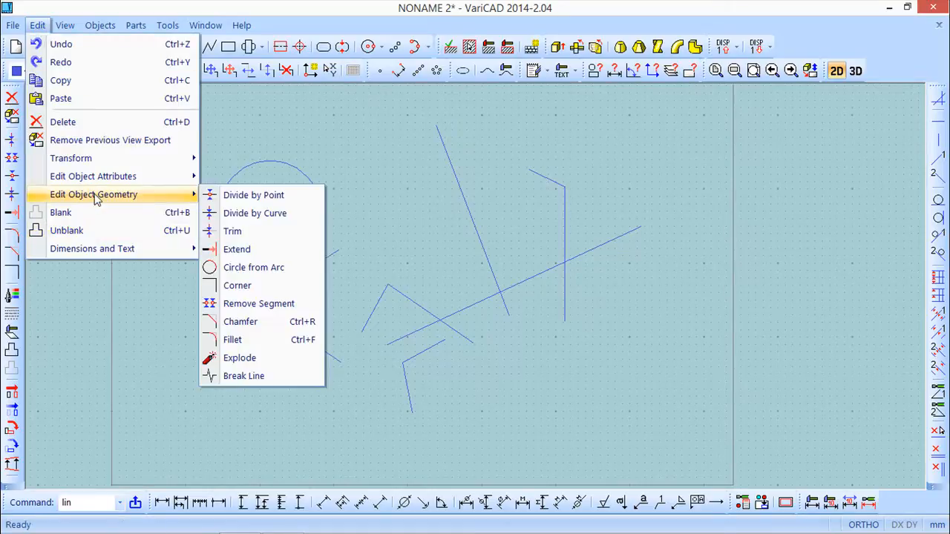
{"action": "left_click", "coordinate": [268, 308]}
{"action": "scroll", "coordinate": [409, 246], "scroll_direction": "up", "scroll_amount": 2}
{"action": "mouse_move", "coordinate": [581, 214]}
{"action": "middle_mouse_down"}
{"action": "mouse_move", "coordinate": [441, 318]}
{"action": "mouse_move", "coordinate": [395, 338]}
{"action": "middle_mouse_up"}
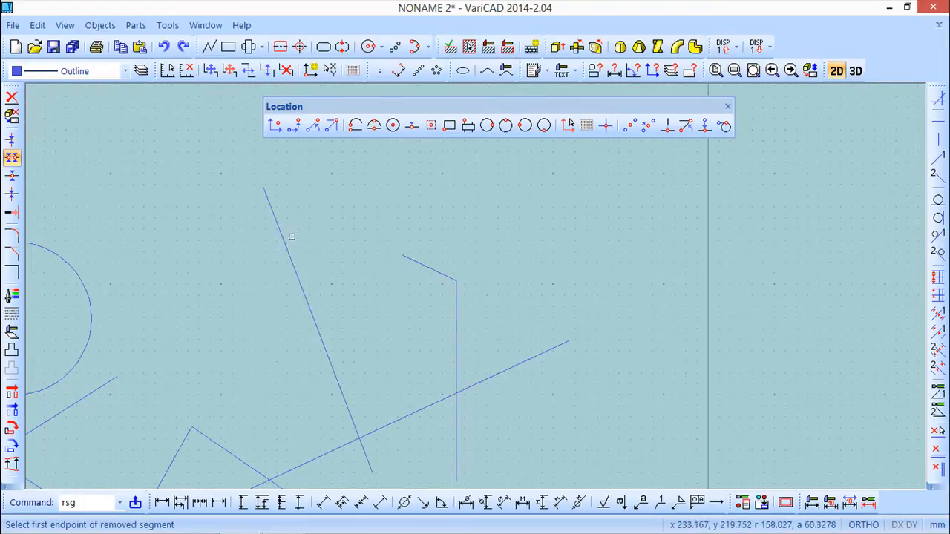
{"action": "left_click", "coordinate": [281, 234]}
{"action": "left_click", "coordinate": [309, 308]}
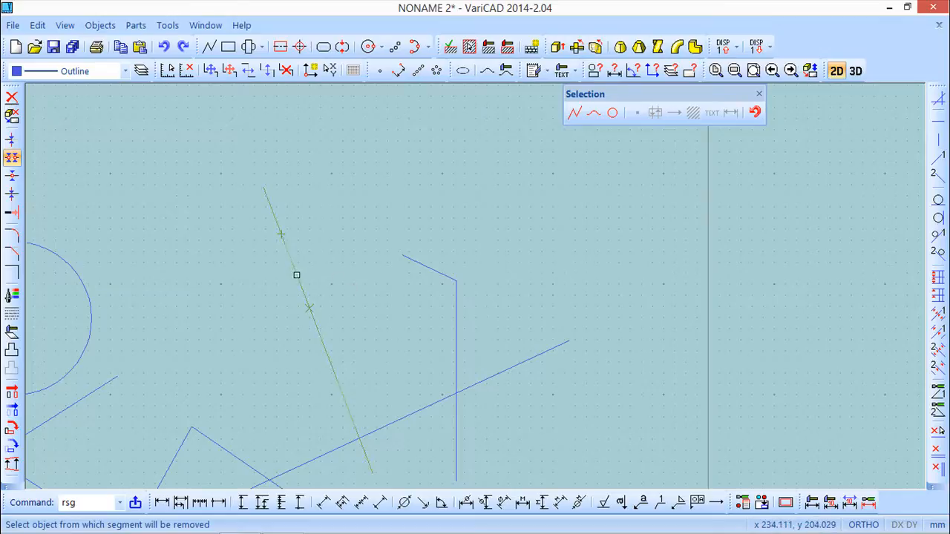
{"action": "left_click", "coordinate": [299, 274]}
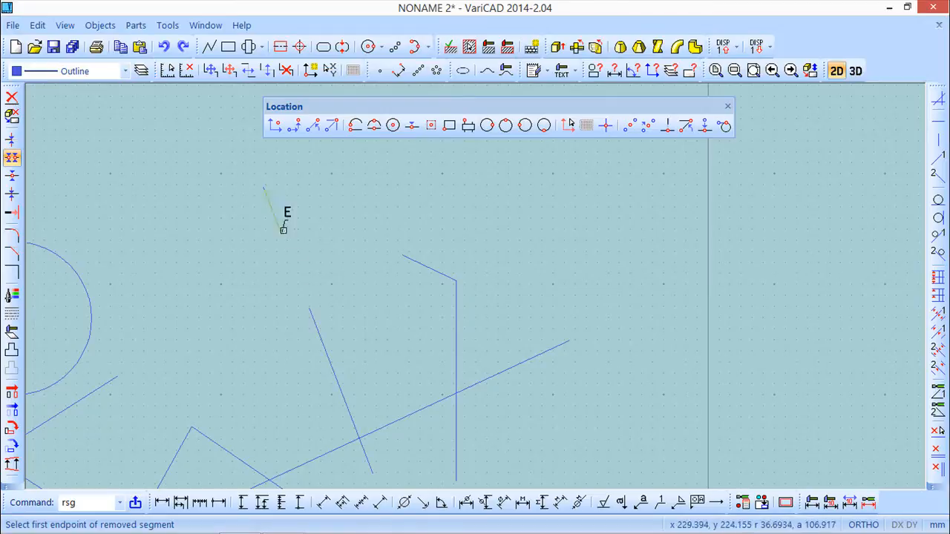
Step: Chamfer the vertical line and the long rising line with both lengths 20, keeping the upper vertical and upper-right portions
{"action": "scroll", "coordinate": [361, 305], "scroll_direction": "down", "scroll_amount": 3}
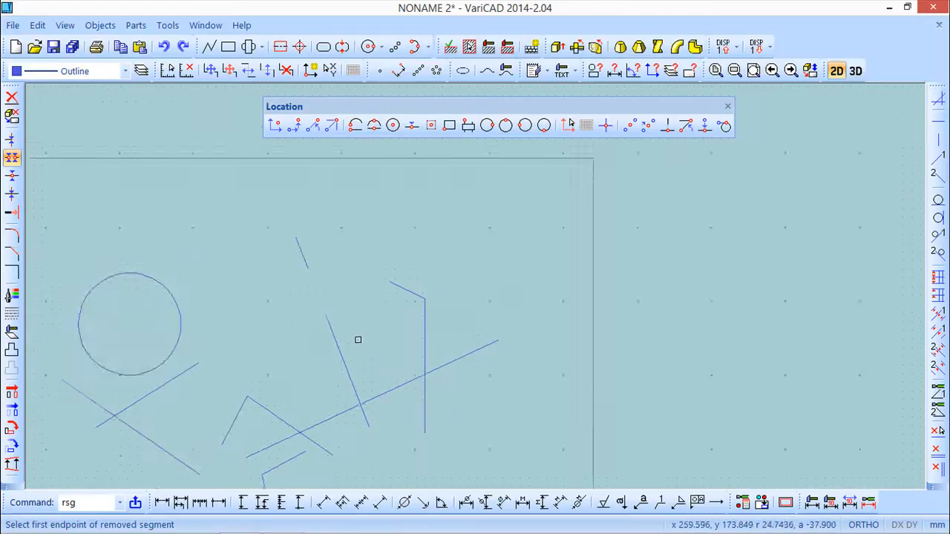
{"action": "scroll", "coordinate": [378, 261], "scroll_direction": "up", "scroll_amount": 3}
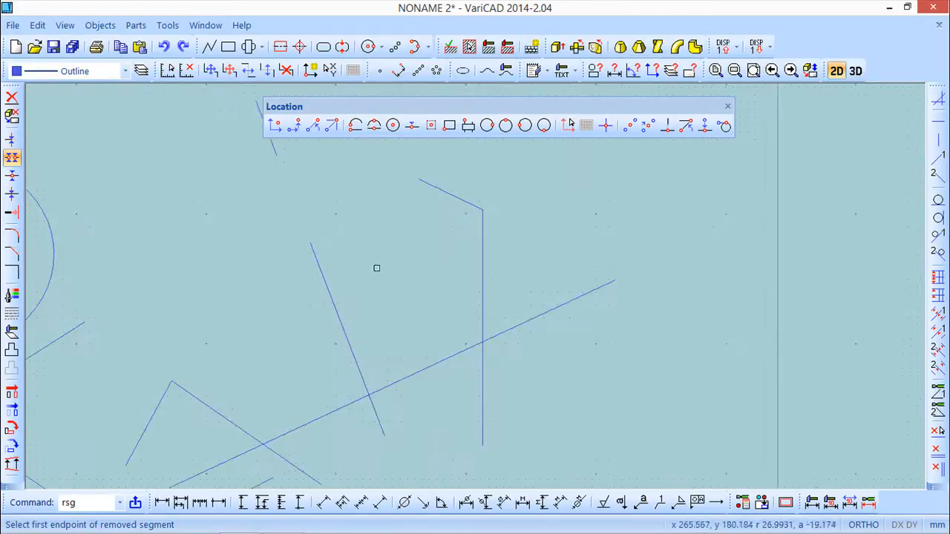
{"action": "left_click", "coordinate": [37, 26]}
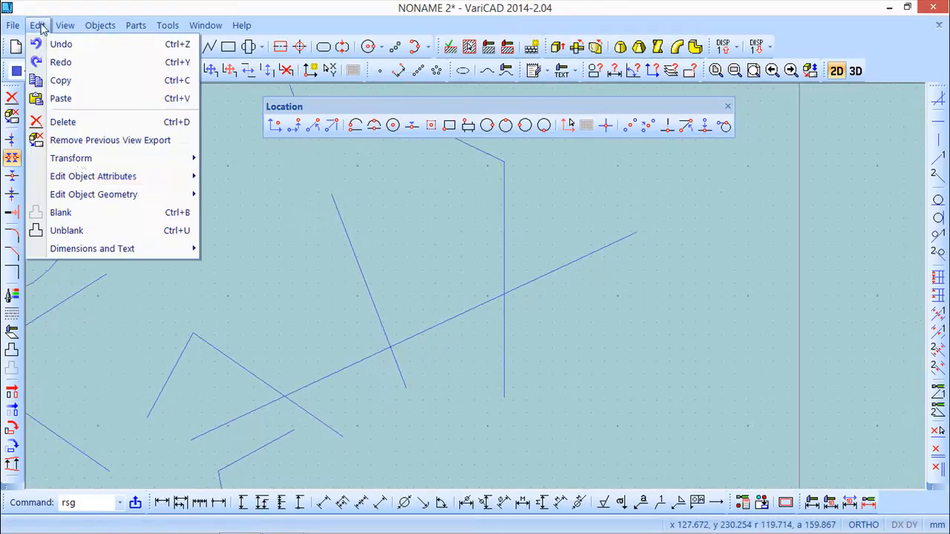
{"action": "mouse_move", "coordinate": [84, 195]}
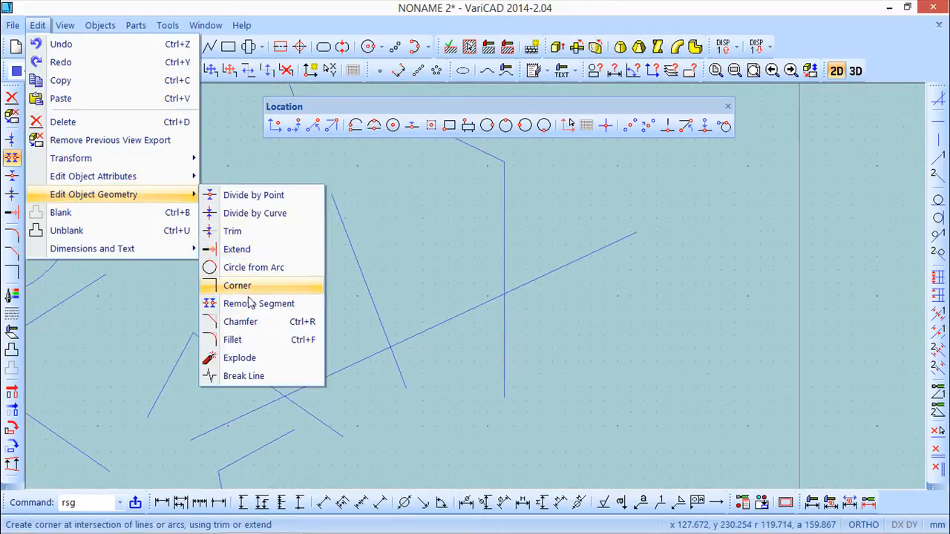
{"action": "left_click", "coordinate": [241, 323]}
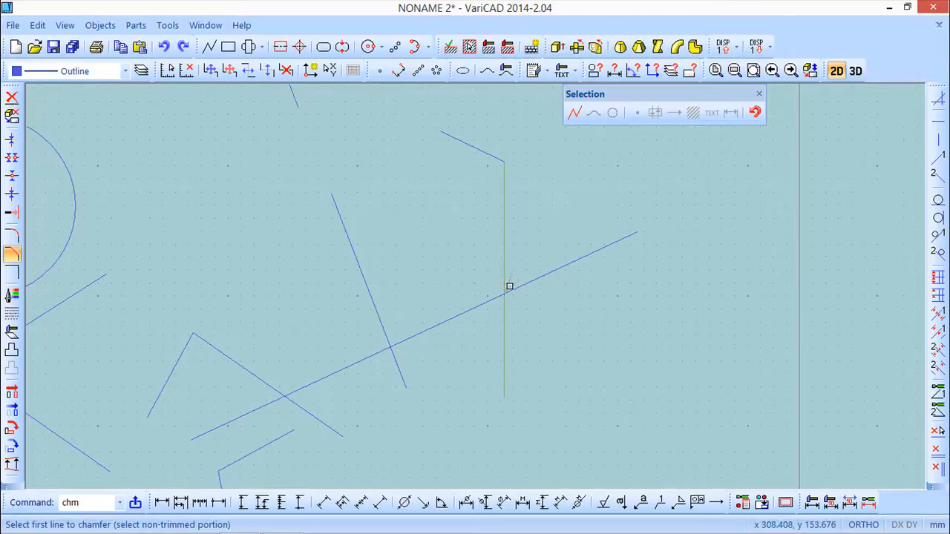
{"action": "left_click", "coordinate": [509, 286]}
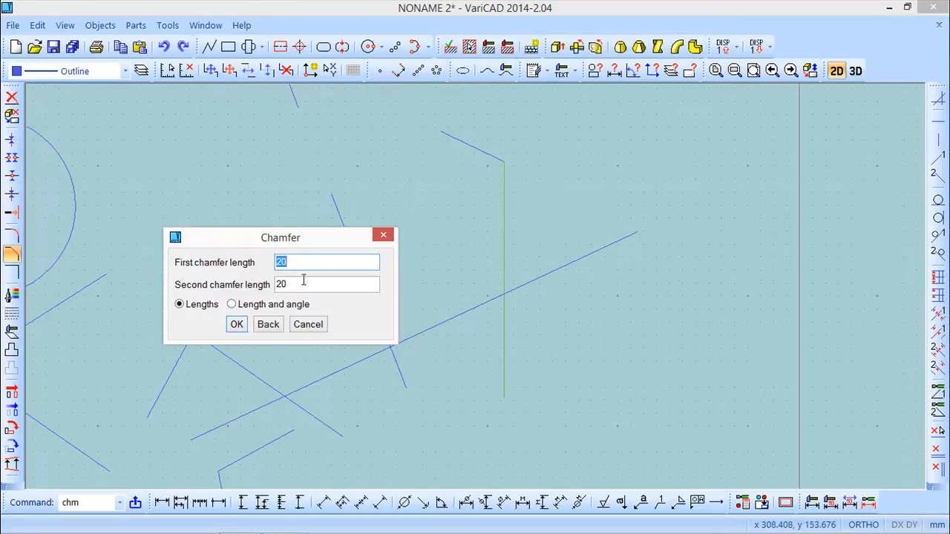
{"action": "left_click", "coordinate": [232, 305]}
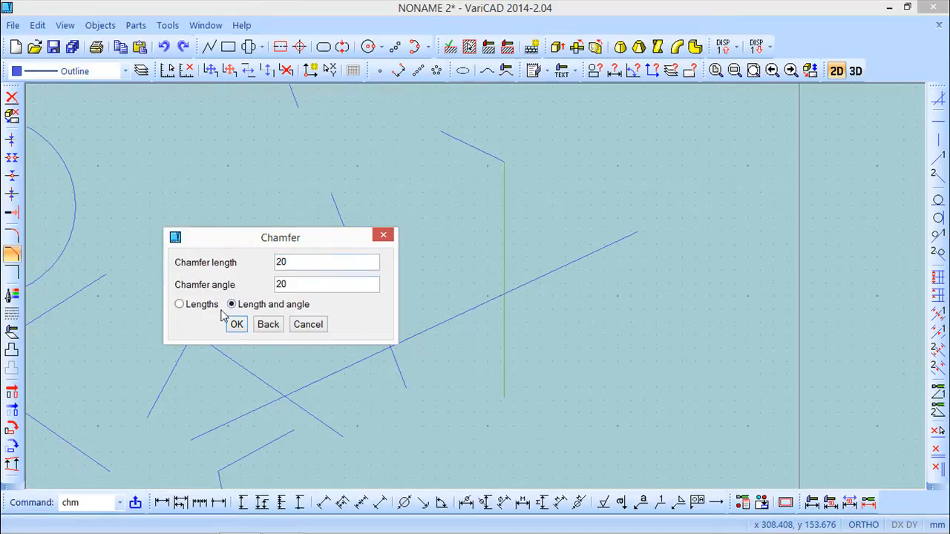
{"action": "left_click", "coordinate": [179, 306]}
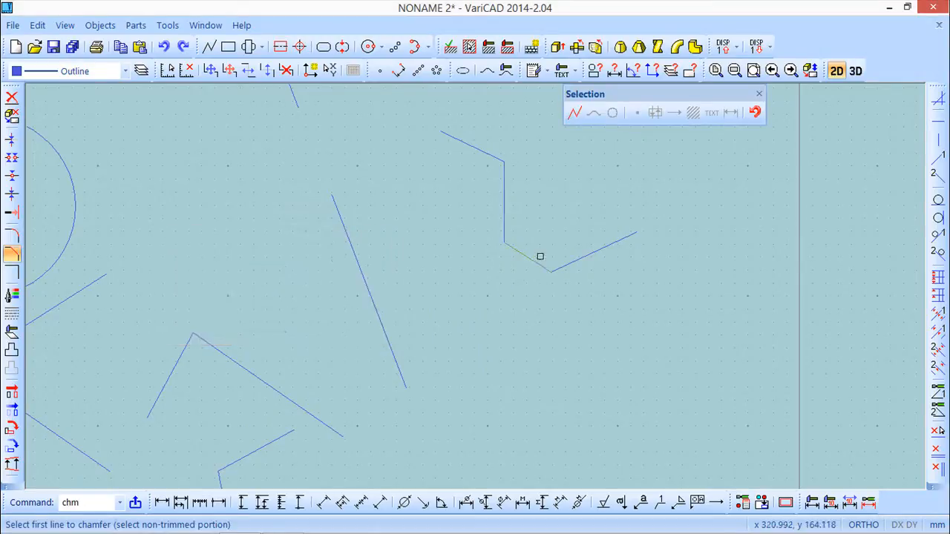
Step: Fillet the two crossing lines below the circle with radius 20, trimming both objects and keeping their upper portions
{"action": "scroll", "coordinate": [600, 245], "scroll_direction": "down", "scroll_amount": 5}
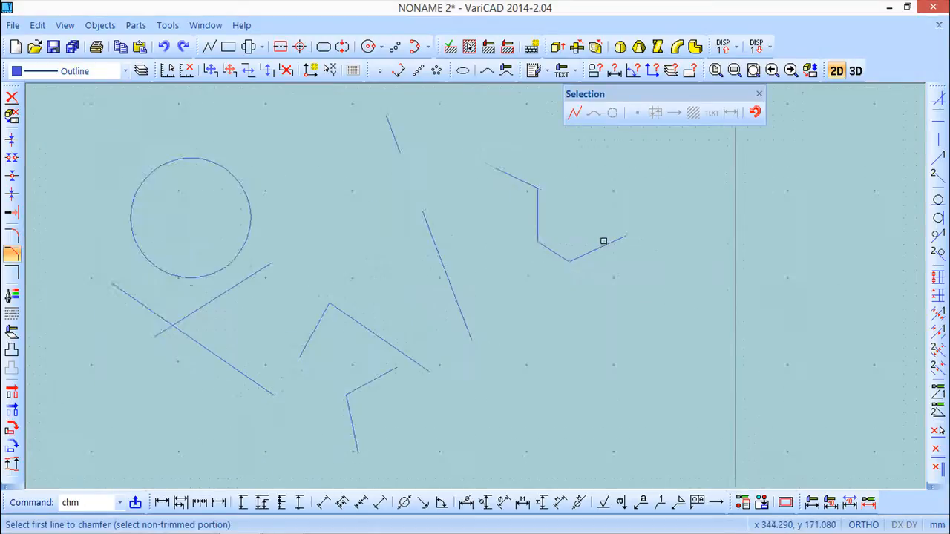
{"action": "middle_click_drag", "start_coordinate": [447, 286], "coordinate": [584, 295]}
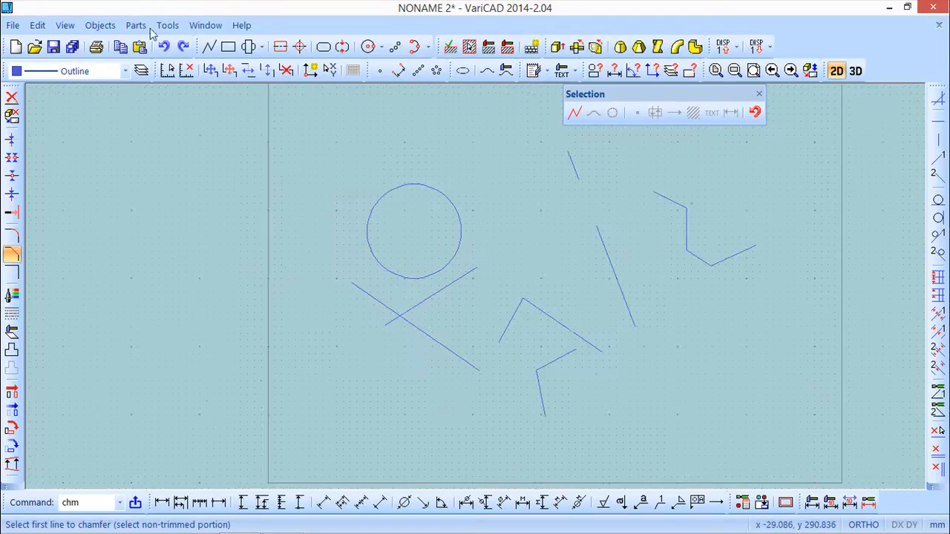
{"action": "left_click", "coordinate": [37, 25]}
{"action": "mouse_move", "coordinate": [106, 196]}
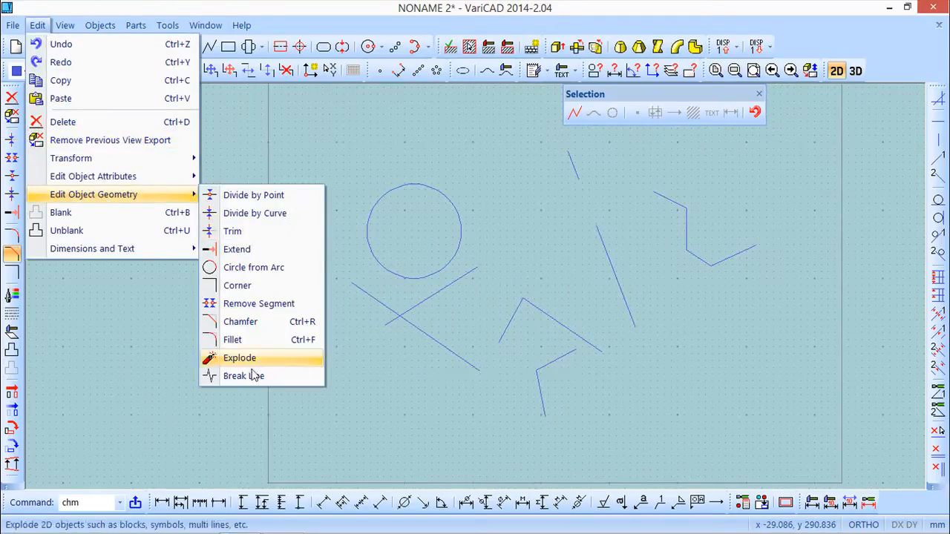
{"action": "left_click", "coordinate": [243, 342]}
{"action": "scroll", "coordinate": [322, 284], "scroll_direction": "up", "scroll_amount": 5}
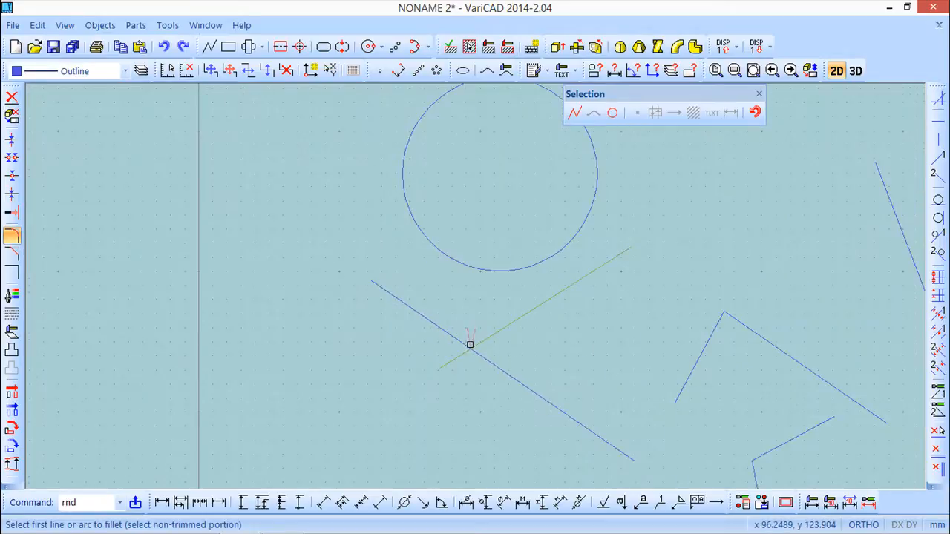
{"action": "left_click", "coordinate": [460, 341]}
{"action": "left_click", "coordinate": [483, 340]}
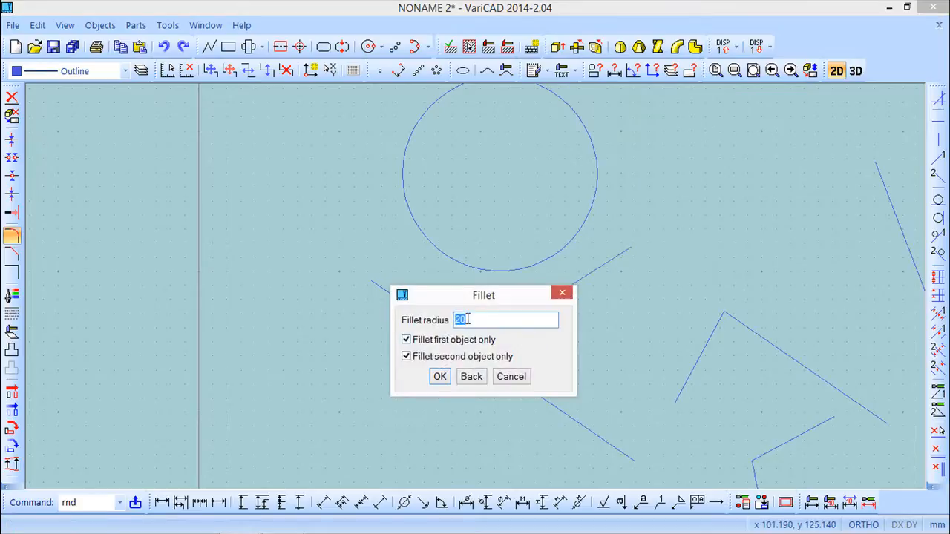
{"action": "left_click_drag", "start_coordinate": [480, 297], "coordinate": [248, 186]}
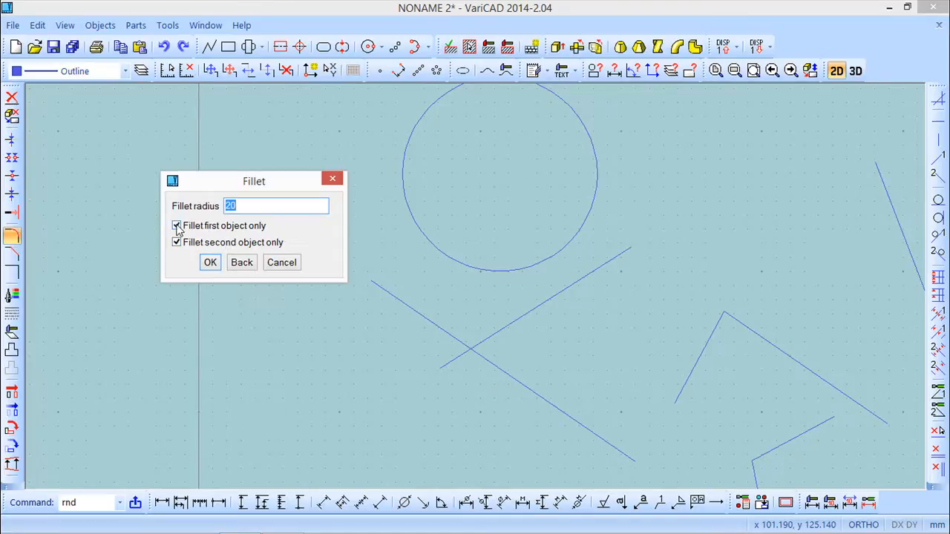
{"action": "left_click", "coordinate": [208, 263]}
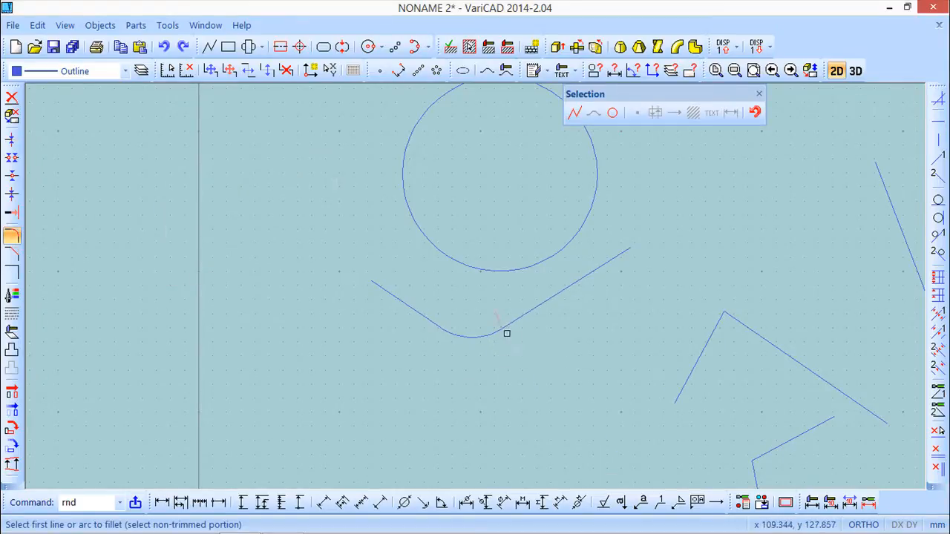
{"action": "scroll", "coordinate": [527, 353], "scroll_direction": "down", "scroll_amount": 2}
{"action": "mouse_move", "coordinate": [615, 351]}
{"action": "middle_mouse_down"}
{"action": "mouse_move", "coordinate": [482, 396]}
{"action": "mouse_move", "coordinate": [381, 366]}
{"action": "middle_mouse_up"}
{"action": "scroll", "coordinate": [382, 357], "scroll_direction": "up", "scroll_amount": 1}
{"action": "scroll", "coordinate": [384, 352], "scroll_direction": "down", "scroll_amount": 4}
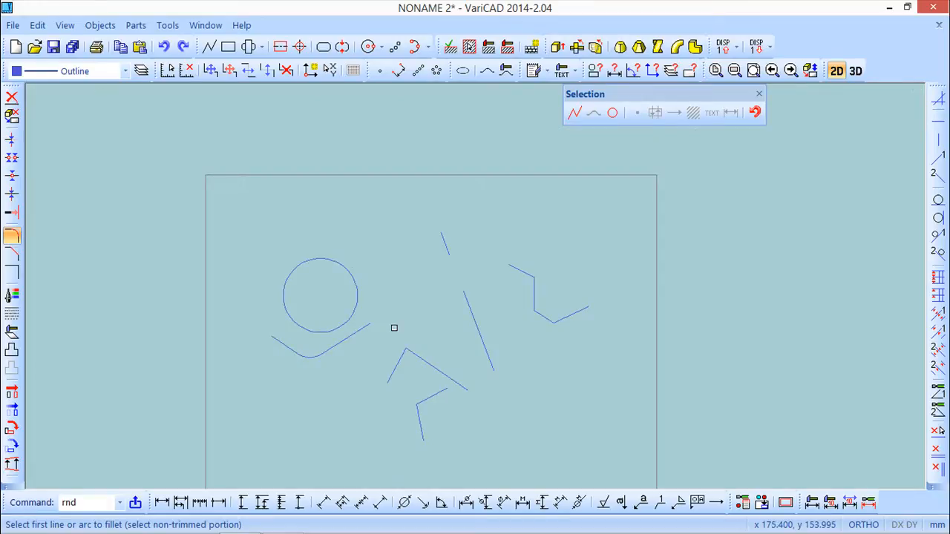
{"action": "left_click", "coordinate": [37, 26]}
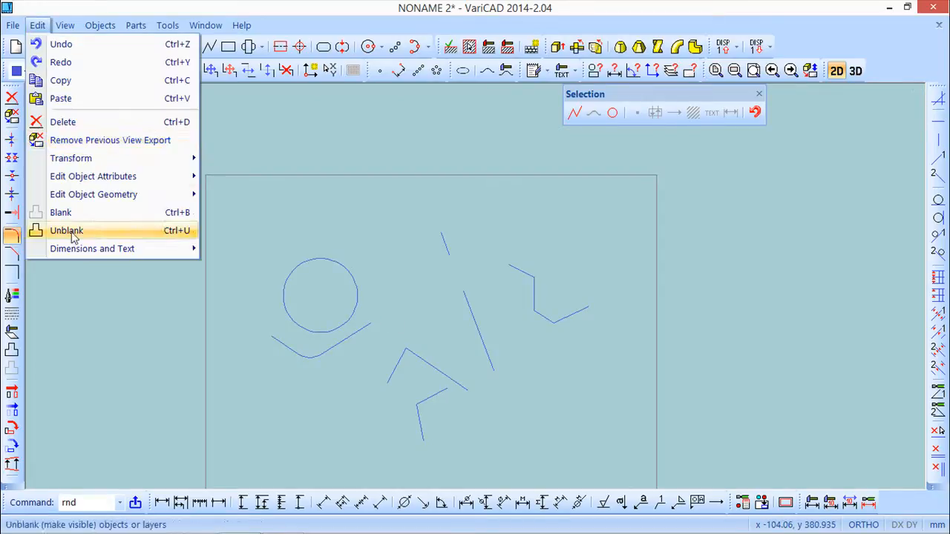
{"action": "mouse_move", "coordinate": [89, 202]}
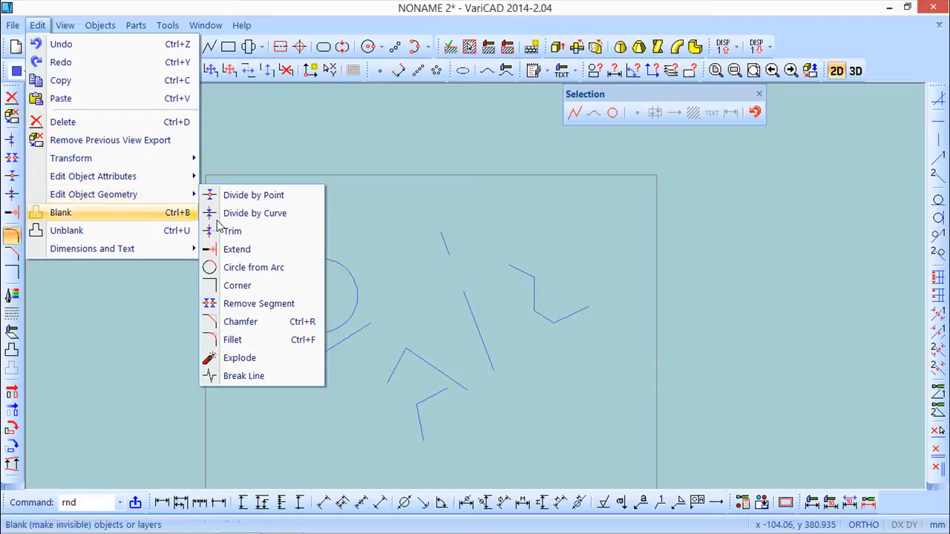
{"action": "left_click", "coordinate": [239, 357]}
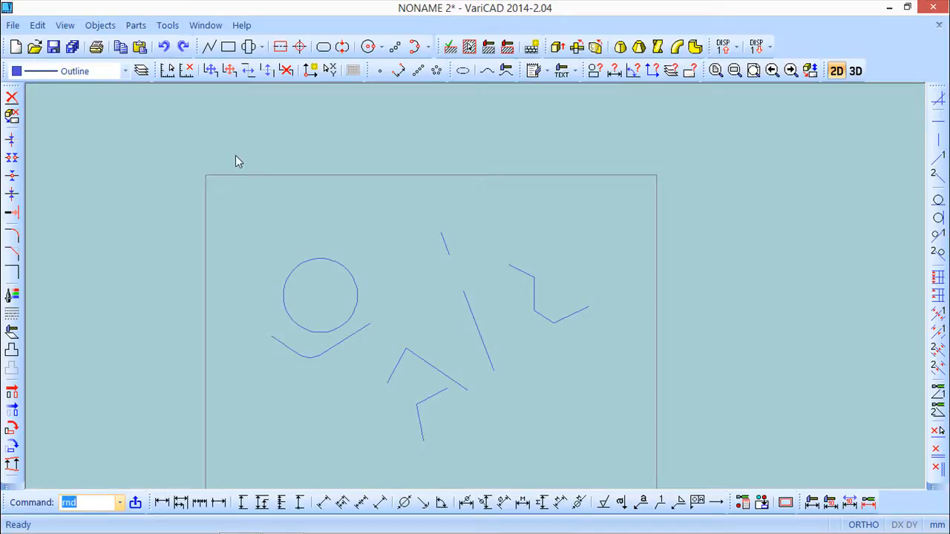
Step: Draw a connected four-segment zigzag line above the circle, rising first and ending with a falling segment
{"action": "left_click", "coordinate": [209, 47]}
{"action": "left_click", "coordinate": [233, 251]}
{"action": "left_click", "coordinate": [272, 212]}
{"action": "left_click", "coordinate": [314, 239]}
{"action": "left_click", "coordinate": [360, 212]}
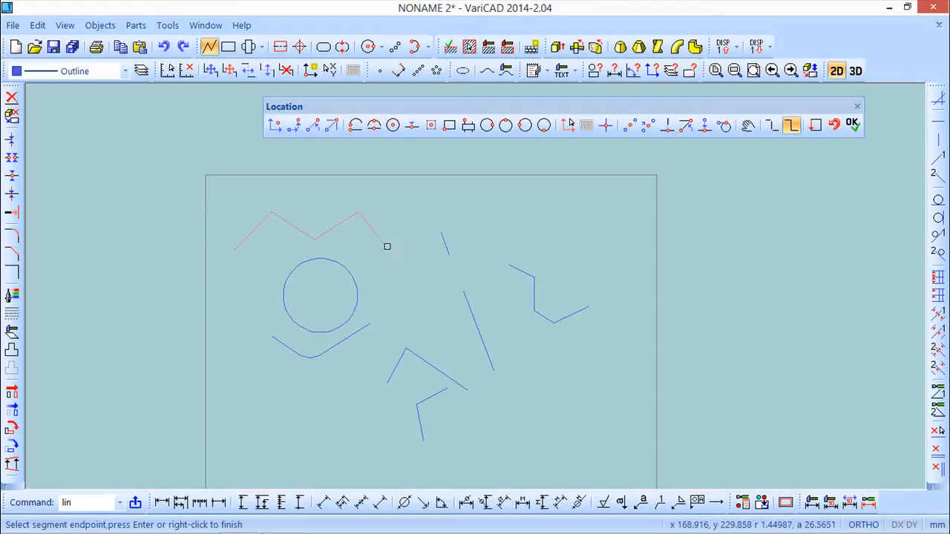
{"action": "right_click", "coordinate": [407, 232]}
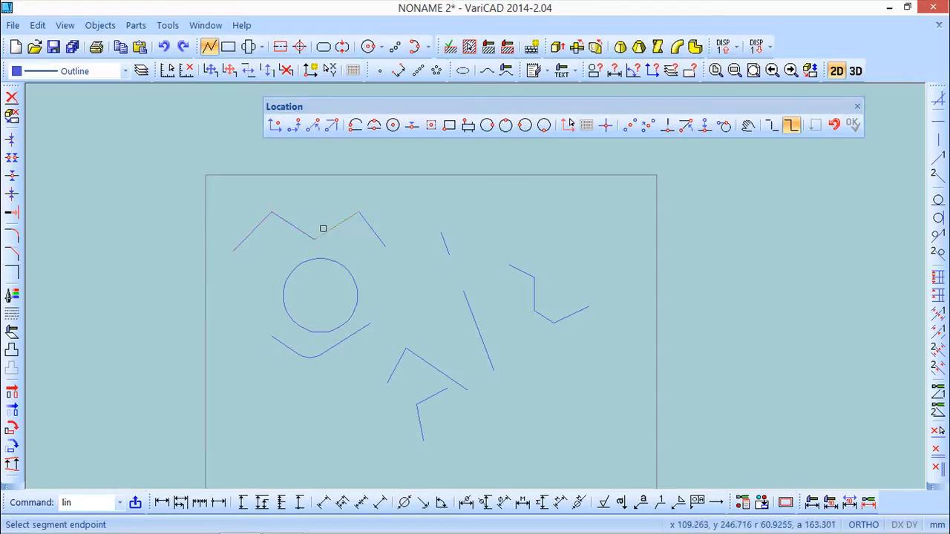
{"action": "scroll", "coordinate": [318, 227], "scroll_direction": "up", "scroll_amount": 3}
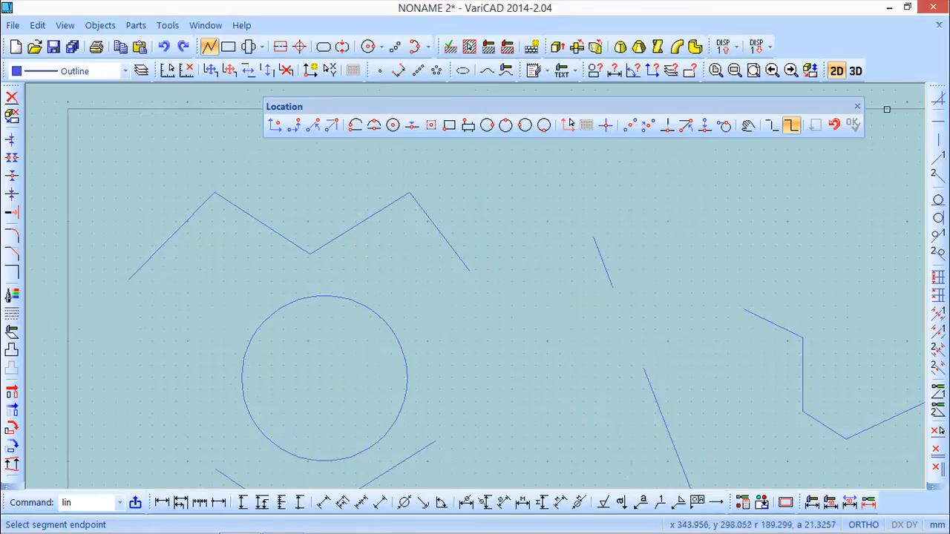
{"action": "left_click", "coordinate": [857, 106]}
Step: Explode the zigzag polyline above the circle into separate line segments
{"action": "left_click", "coordinate": [12, 98]}
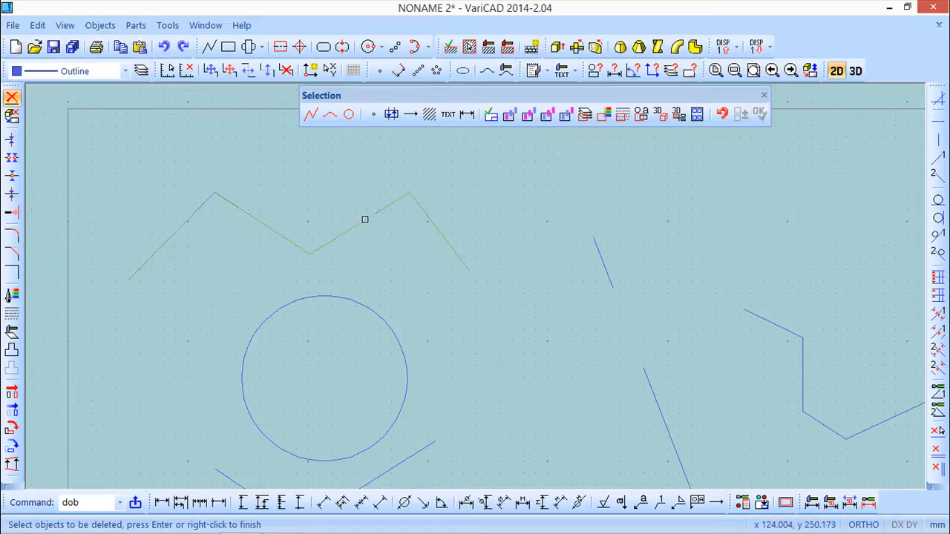
{"action": "left_click", "coordinate": [764, 95]}
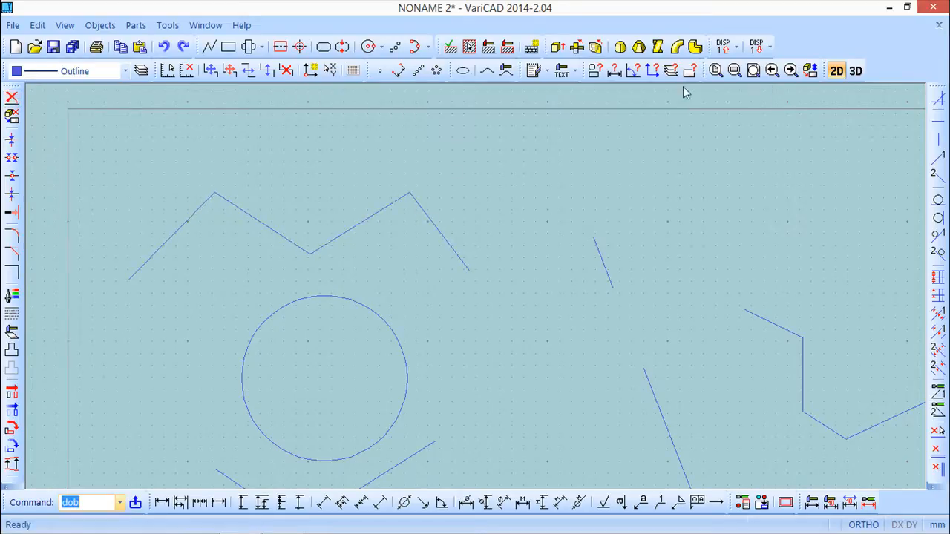
{"action": "left_click", "coordinate": [38, 25]}
{"action": "mouse_move", "coordinate": [153, 198]}
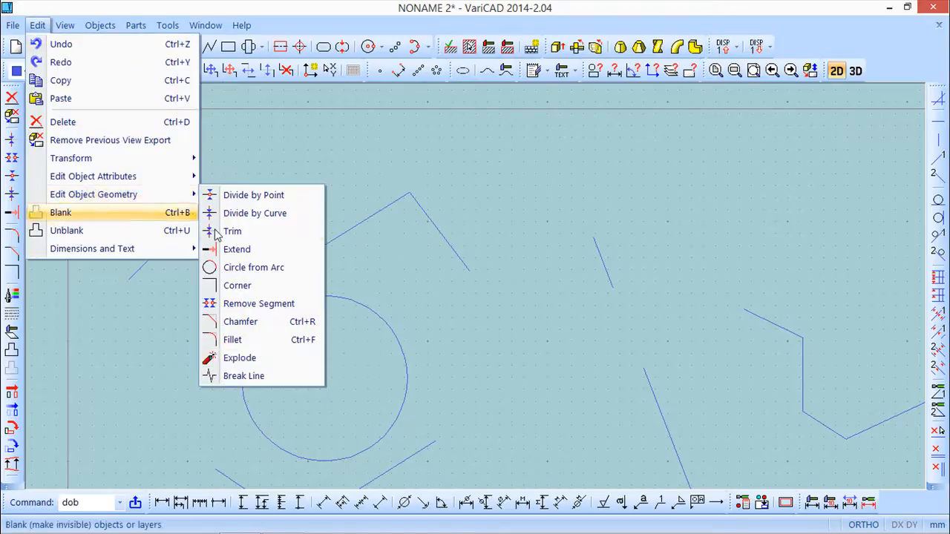
{"action": "left_click", "coordinate": [233, 354]}
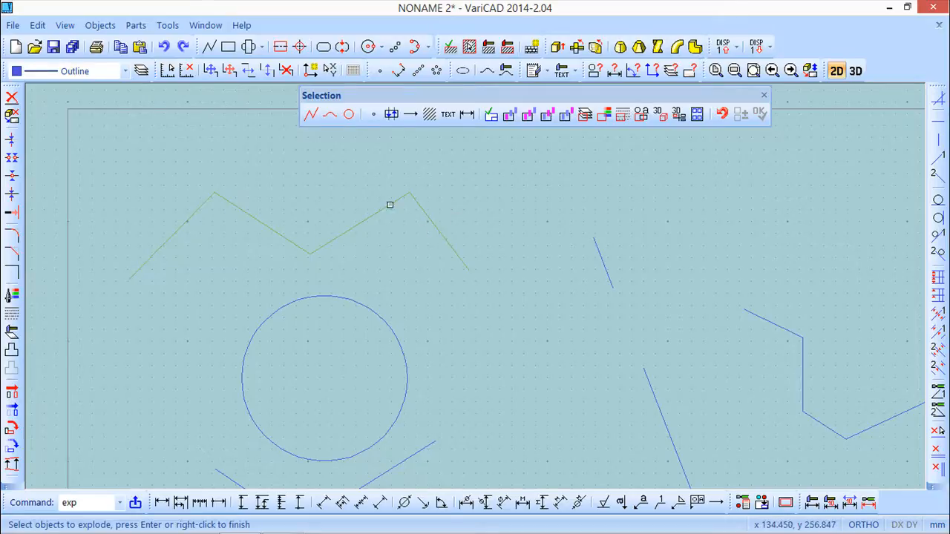
{"action": "left_click", "coordinate": [390, 205]}
{"action": "key", "text": "Return"}
{"action": "left_click", "coordinate": [764, 96]}
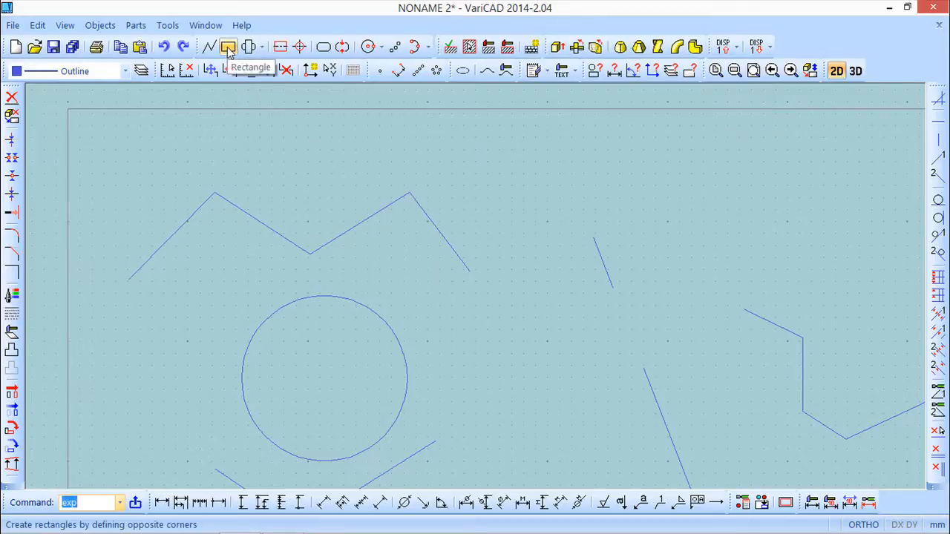
Step: Draw a small rectangle between the zigzag and the short slanted line, using two opposite corners
{"action": "left_click", "coordinate": [228, 46]}
{"action": "left_click", "coordinate": [496, 183]}
{"action": "left_click", "coordinate": [557, 223]}
{"action": "left_click", "coordinate": [728, 106]}
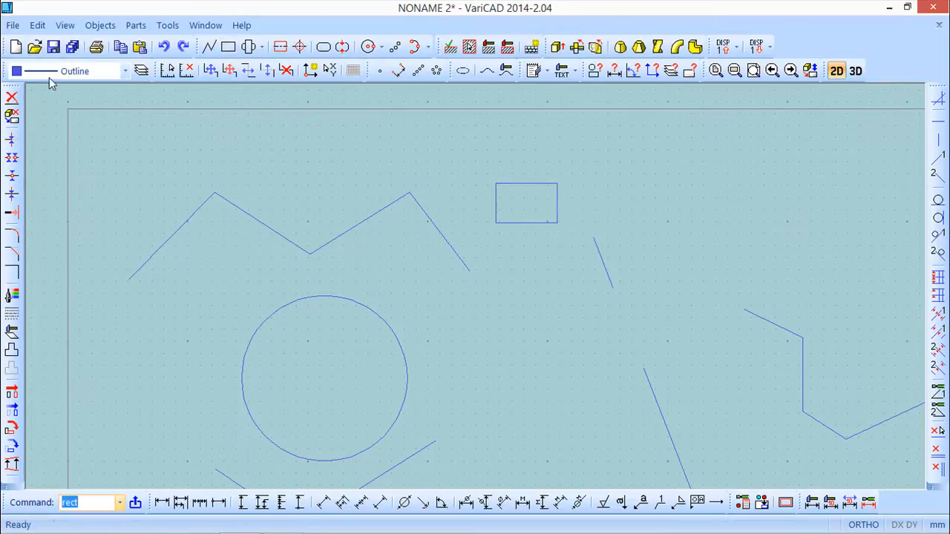
{"action": "left_click", "coordinate": [37, 25]}
{"action": "left_click", "coordinate": [59, 121]}
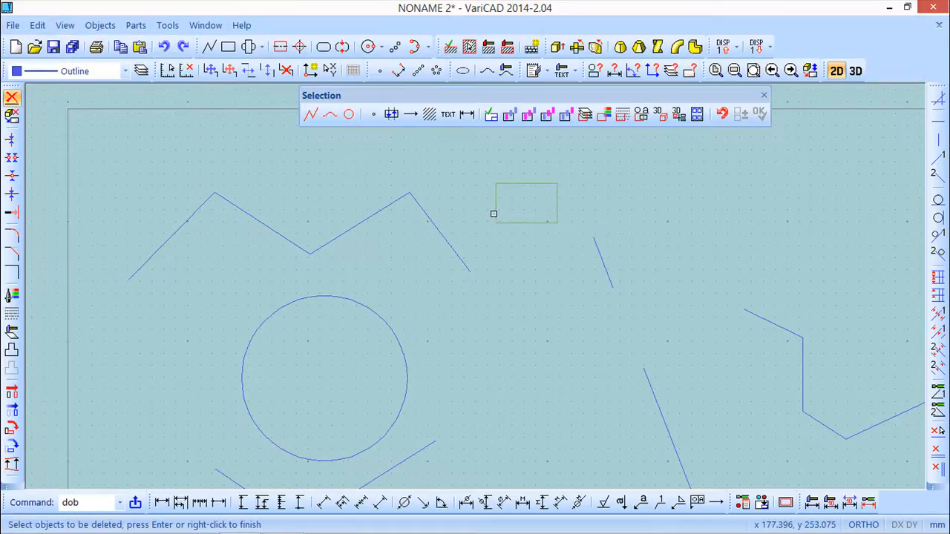
{"action": "left_click", "coordinate": [38, 26]}
{"action": "mouse_move", "coordinate": [95, 199]}
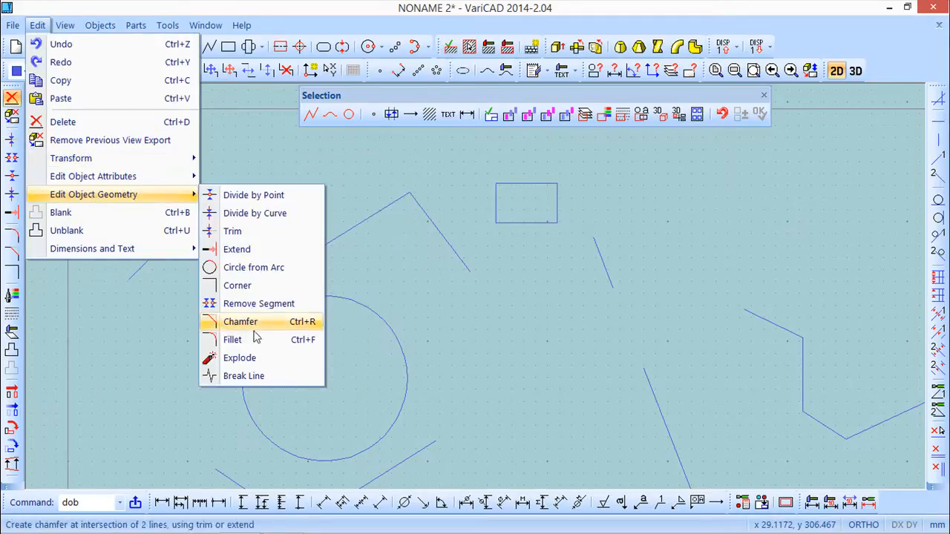
{"action": "left_click", "coordinate": [253, 360]}
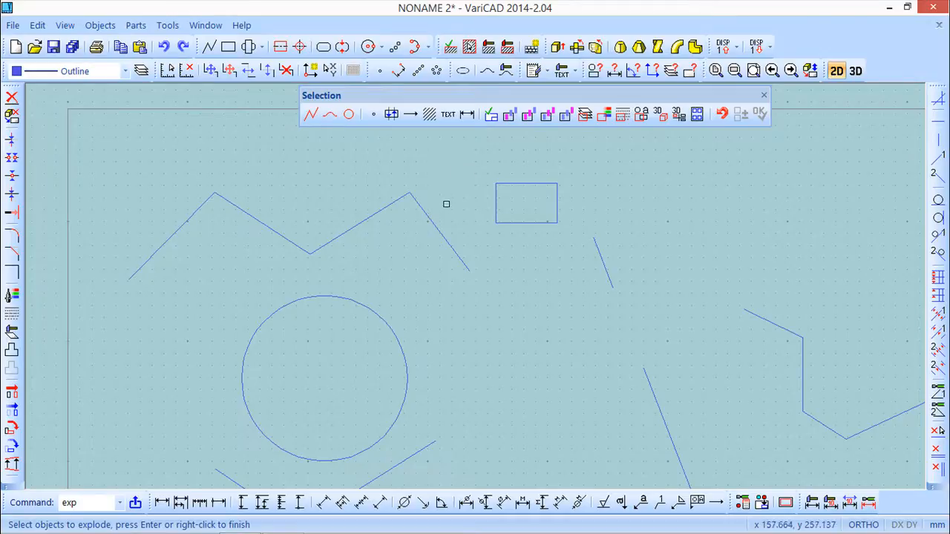
{"action": "left_click", "coordinate": [764, 96]}
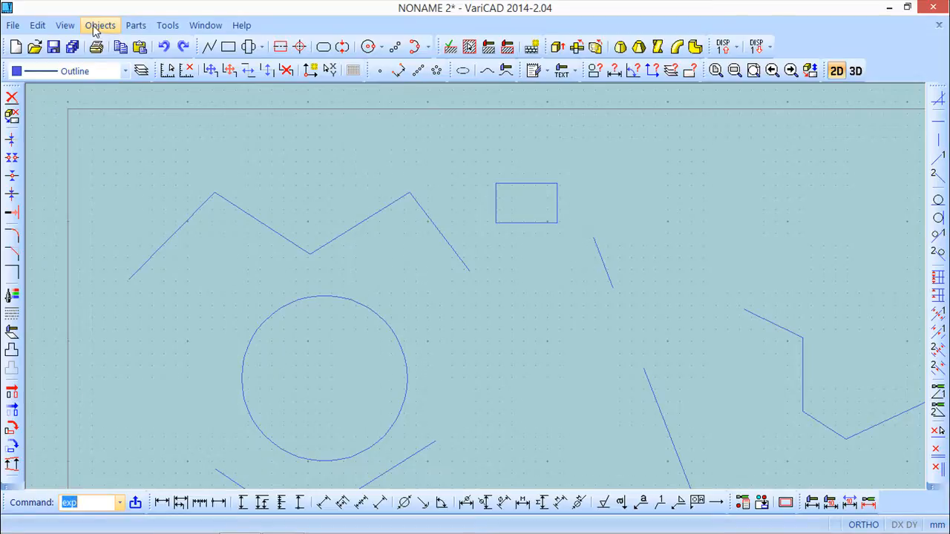
{"action": "left_click", "coordinate": [94, 30]}
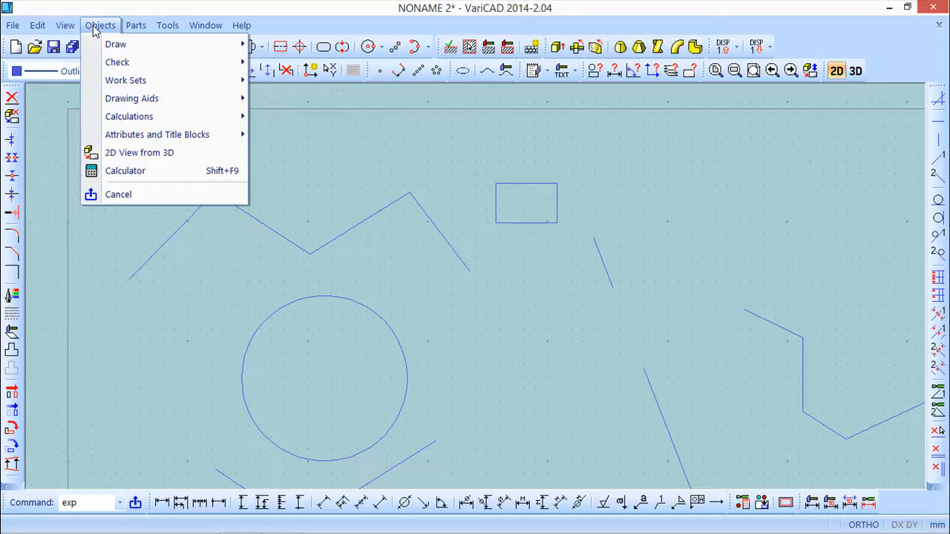
{"action": "mouse_move", "coordinate": [113, 47]}
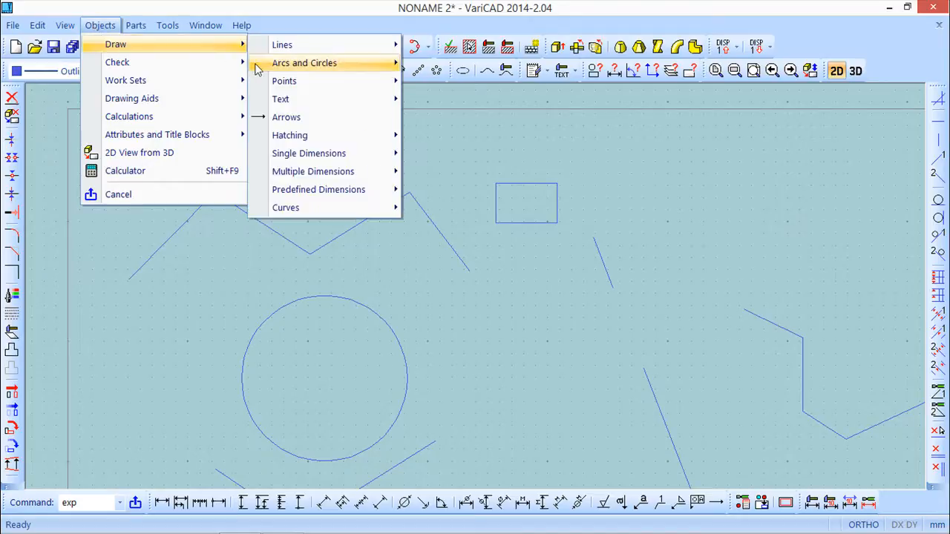
{"action": "mouse_move", "coordinate": [300, 102]}
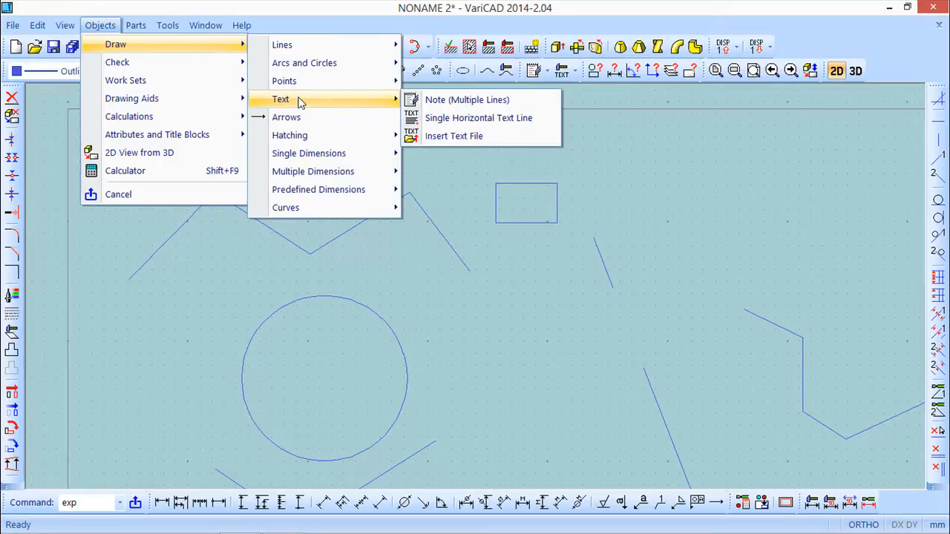
Step: Add the text note "VARICAD" to the right of the circle, below the small rectangle
{"action": "left_click", "coordinate": [507, 105]}
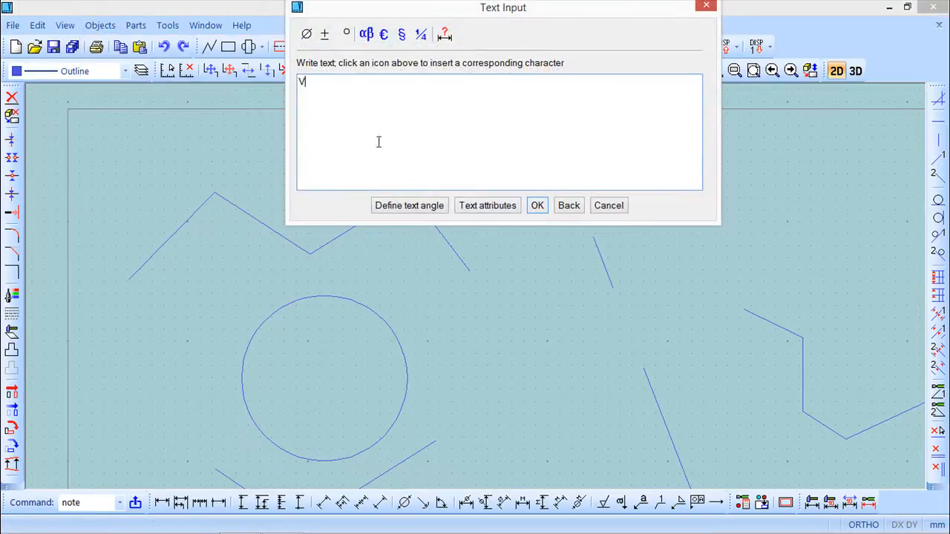
{"action": "type", "text": "VARICAD"}
{"action": "left_click", "coordinate": [538, 206]}
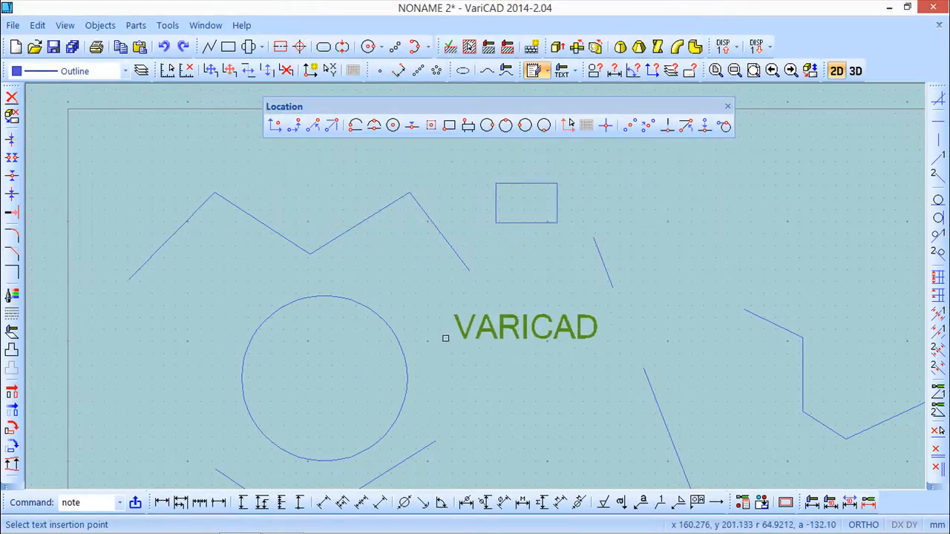
{"action": "left_click", "coordinate": [427, 328]}
{"action": "key", "text": "Escape"}
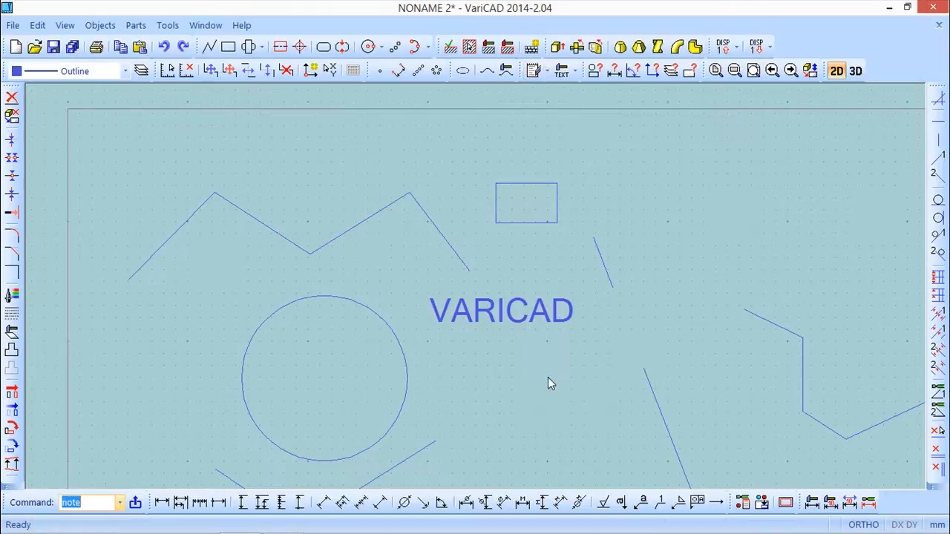
Step: Try to explode the VARICAD text into separate objects
{"action": "scroll", "coordinate": [548, 380], "scroll_direction": "up", "scroll_amount": 2}
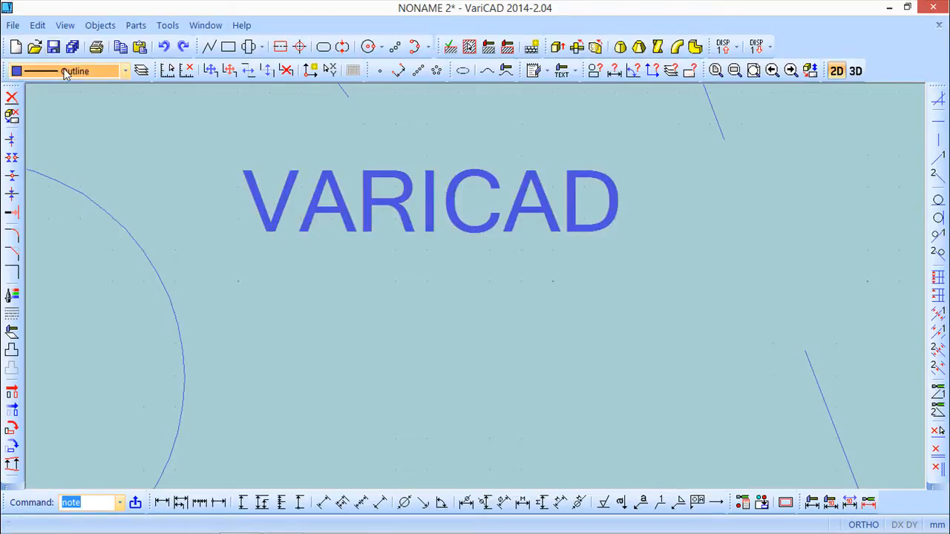
{"action": "left_click", "coordinate": [38, 27]}
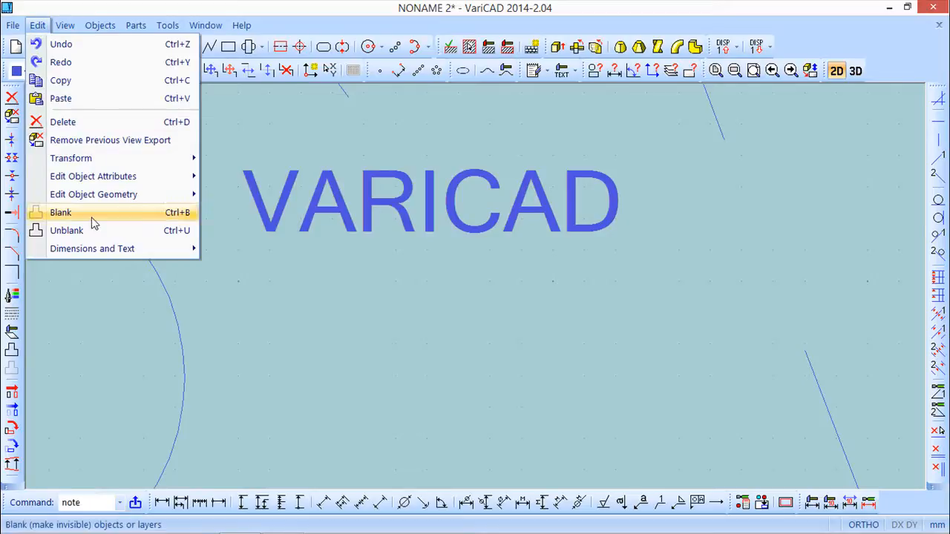
{"action": "mouse_move", "coordinate": [87, 198]}
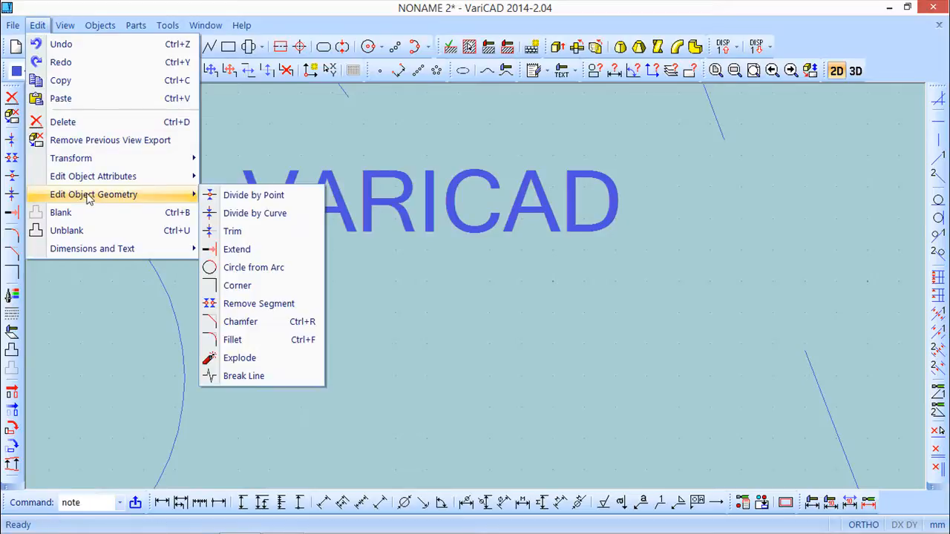
{"action": "left_click", "coordinate": [245, 358]}
{"action": "left_click", "coordinate": [279, 217]}
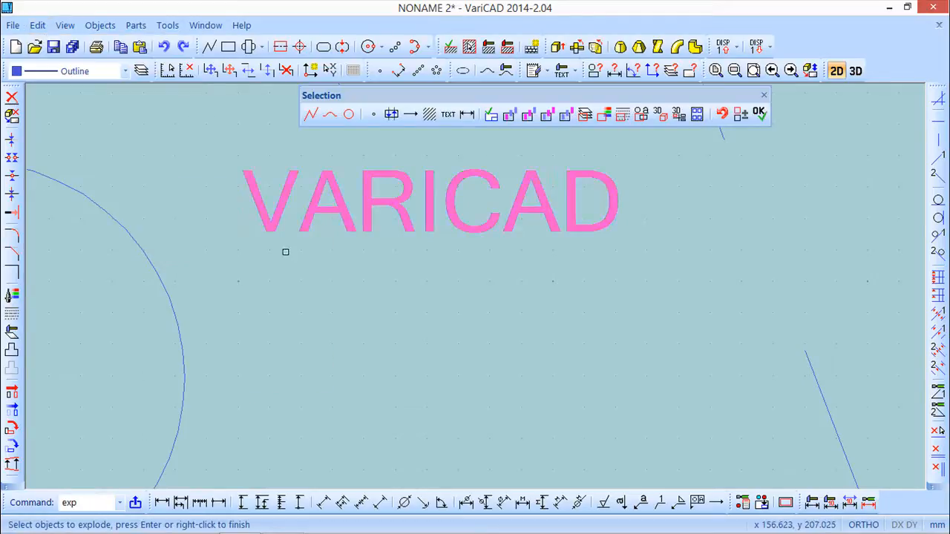
{"action": "right_click", "coordinate": [292, 257]}
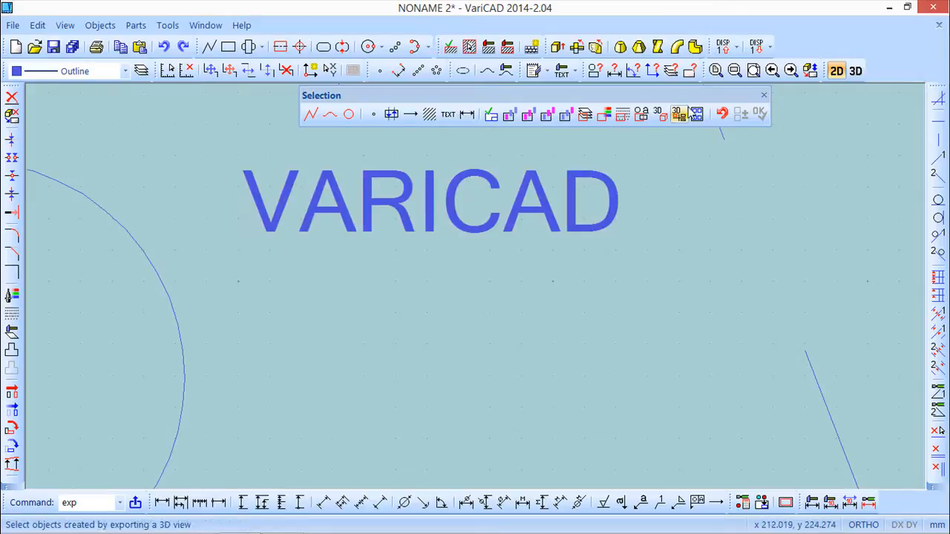
{"action": "left_click", "coordinate": [274, 217]}
{"action": "right_click", "coordinate": [287, 277]}
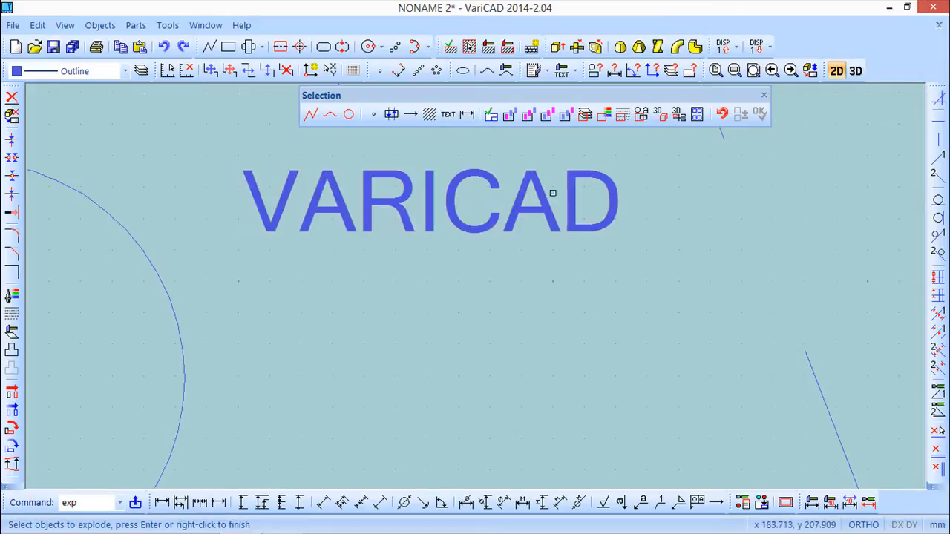
{"action": "left_click", "coordinate": [764, 96]}
{"action": "scroll", "coordinate": [274, 312], "scroll_direction": "down", "scroll_amount": 3}
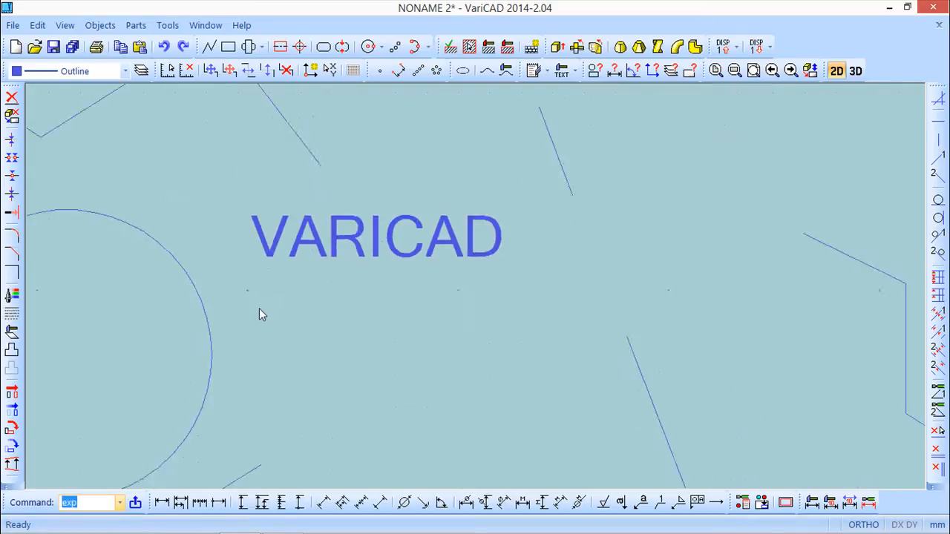
{"action": "scroll", "coordinate": [312, 303], "scroll_direction": "up", "scroll_amount": 3}
{"action": "middle_click_drag", "start_coordinate": [275, 294], "coordinate": [360, 370]}
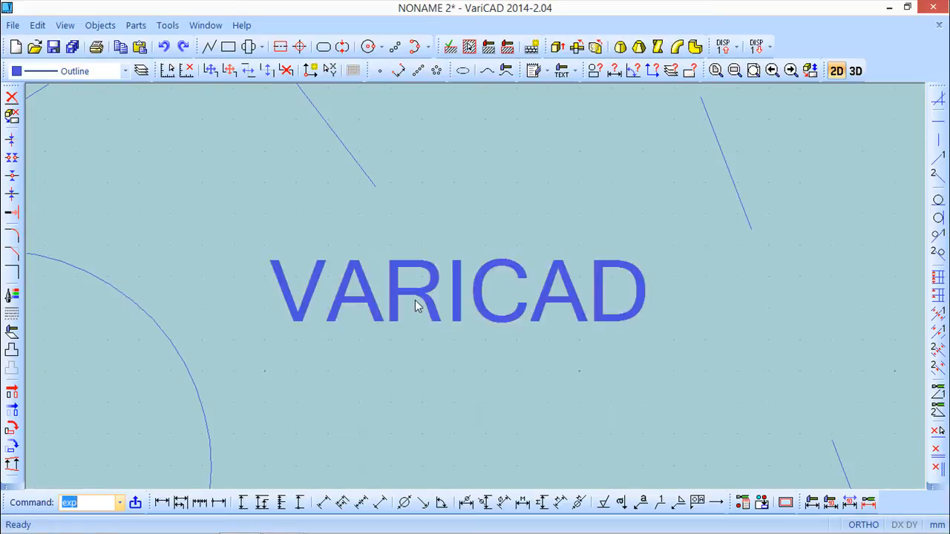
{"action": "scroll", "coordinate": [367, 302], "scroll_direction": "down", "scroll_amount": 2}
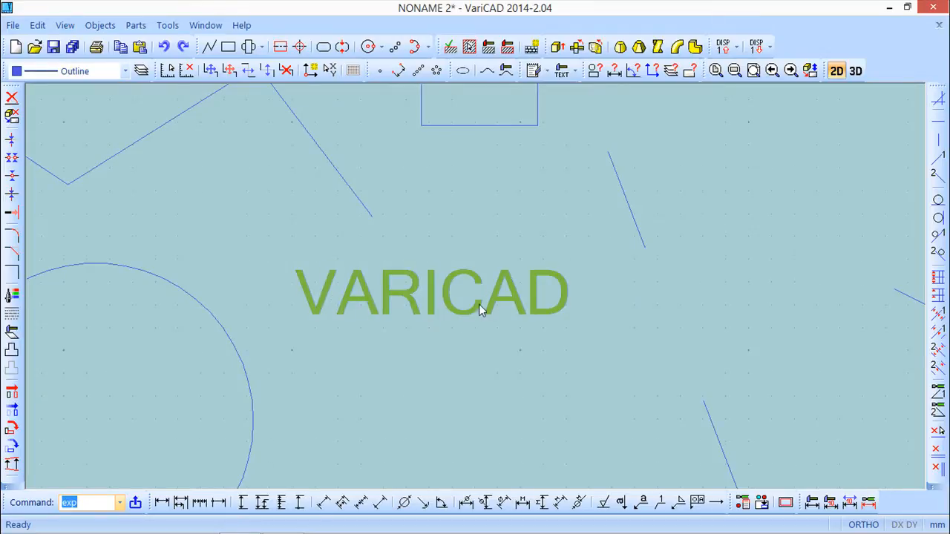
{"action": "middle_click_drag", "start_coordinate": [450, 352], "coordinate": [436, 306]}
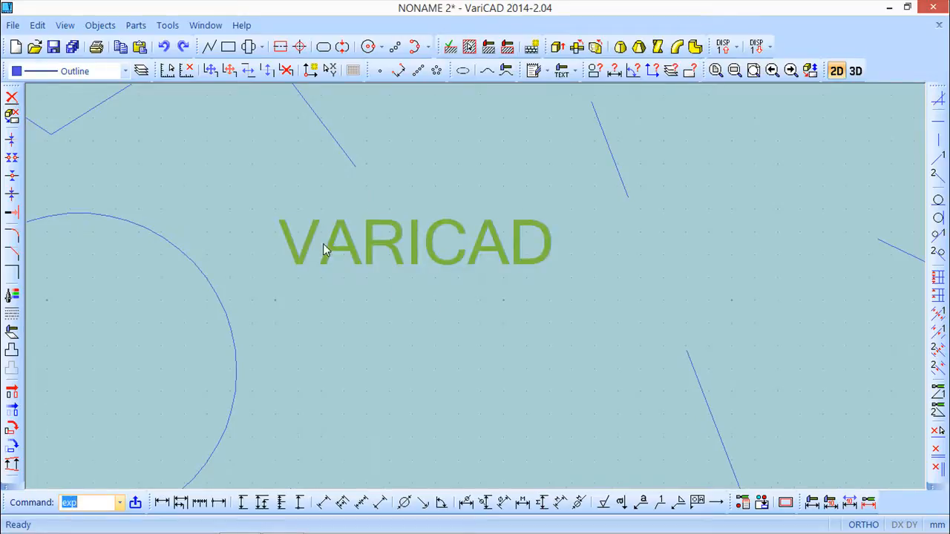
Step: Hatch the inside of the circle using automatic boundary detection, with hatch distance 3.8 and angle 45
{"action": "scroll", "coordinate": [505, 393], "scroll_direction": "down", "scroll_amount": 3}
{"action": "middle_click_drag", "start_coordinate": [383, 407], "coordinate": [473, 313]}
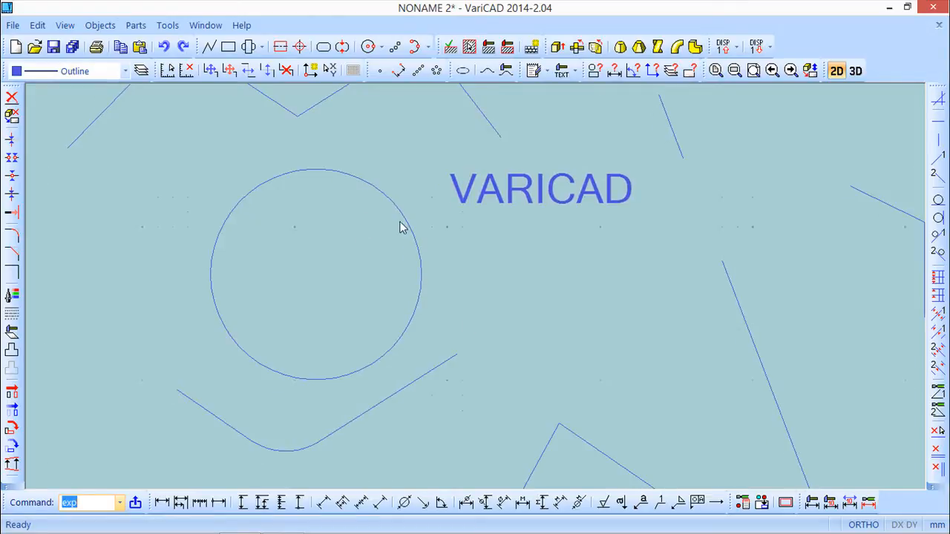
{"action": "scroll", "coordinate": [409, 230], "scroll_direction": "up", "scroll_amount": 3}
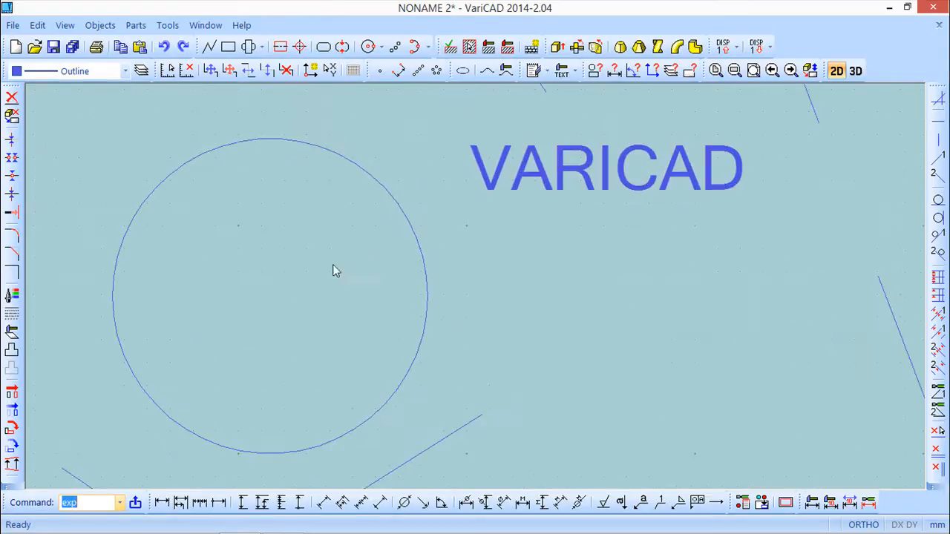
{"action": "left_click", "coordinate": [109, 26]}
{"action": "mouse_move", "coordinate": [126, 43]}
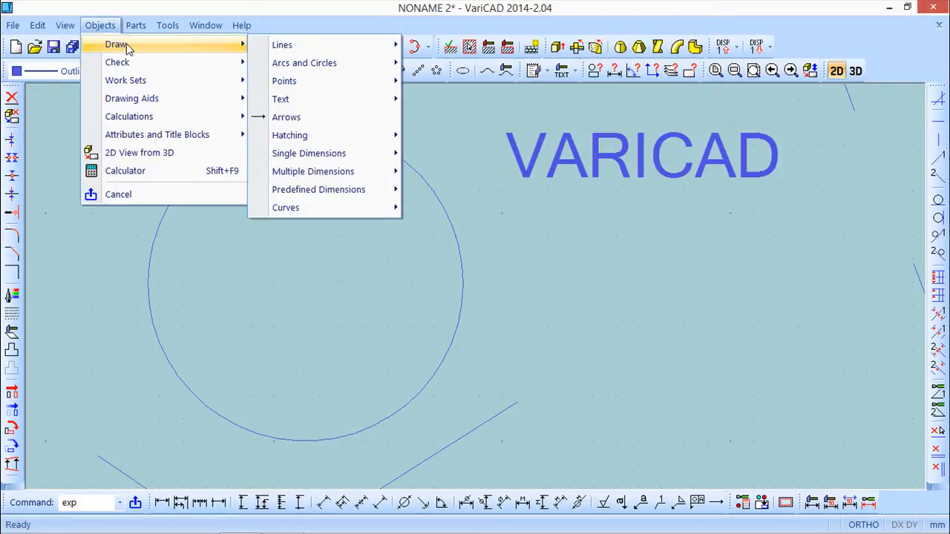
{"action": "mouse_move", "coordinate": [313, 136]}
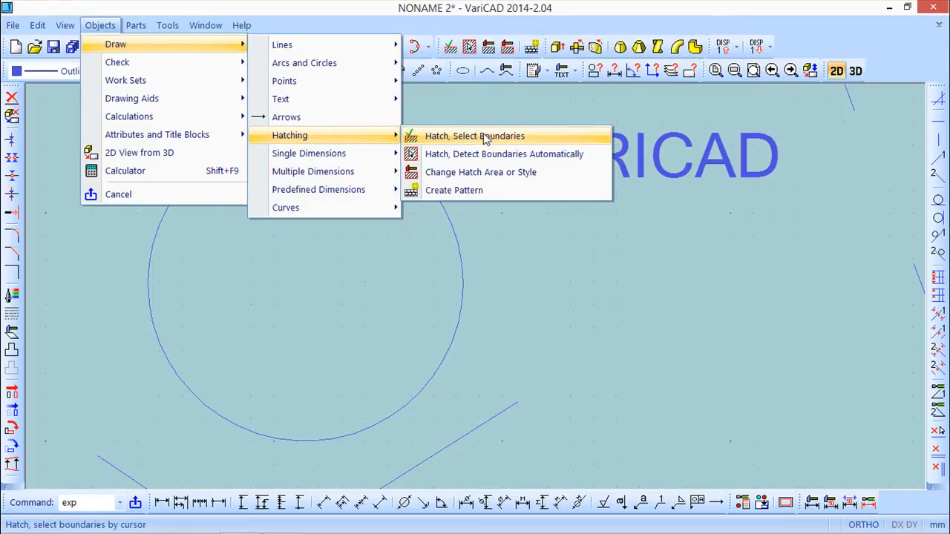
{"action": "left_click", "coordinate": [484, 155]}
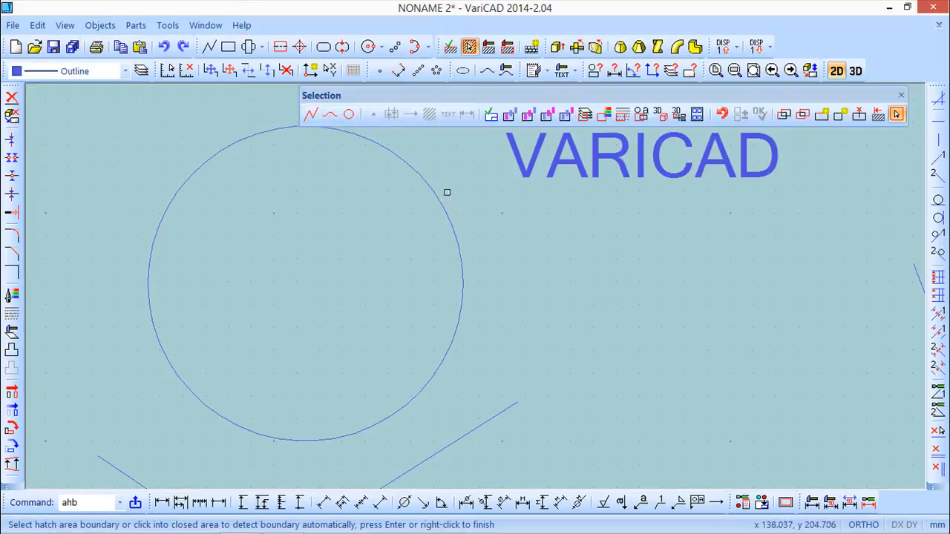
{"action": "left_click", "coordinate": [391, 232]}
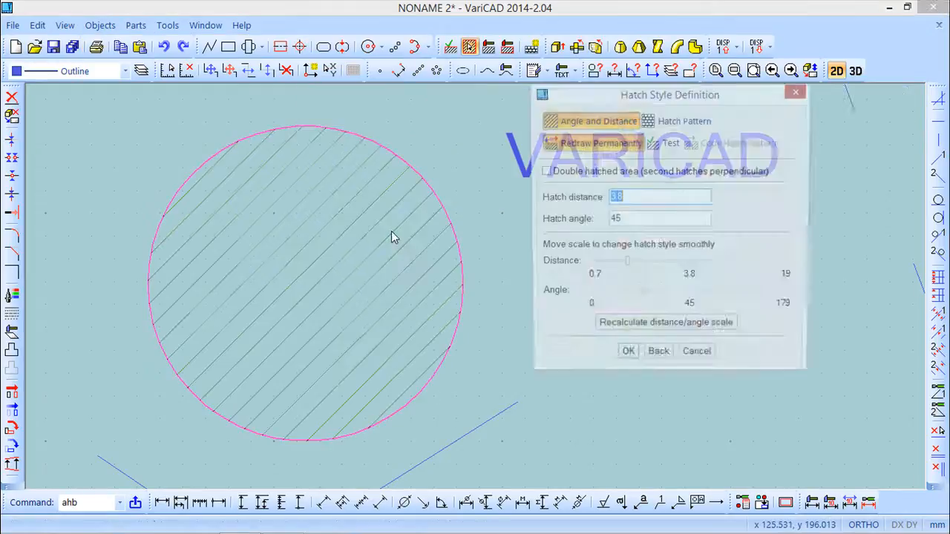
{"action": "left_click", "coordinate": [627, 359]}
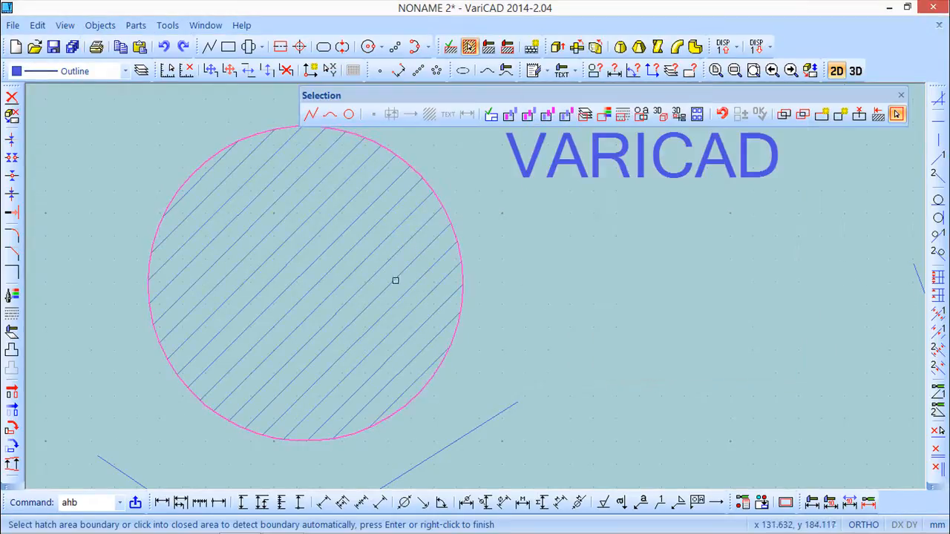
{"action": "right_click", "coordinate": [392, 270]}
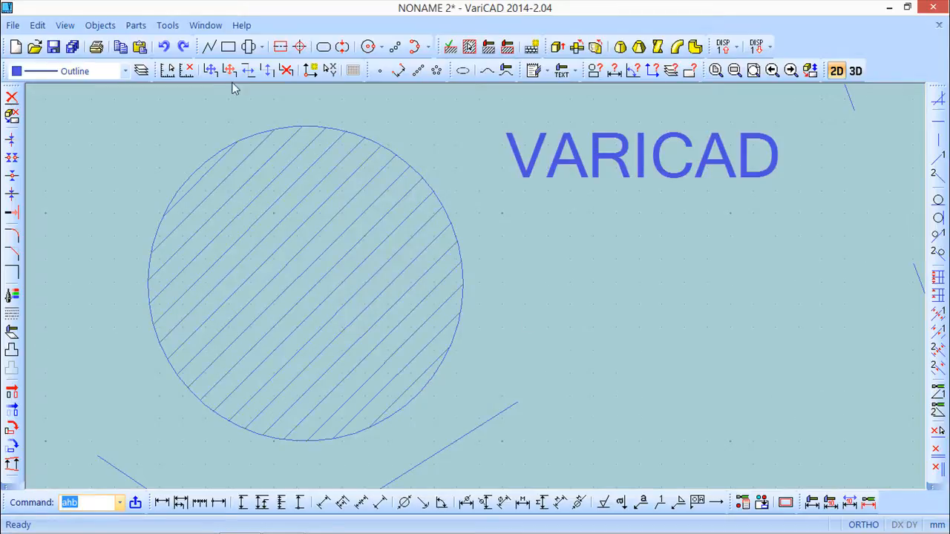
Step: Explode the hatching inside the circle into individual lines
{"action": "left_click", "coordinate": [37, 25]}
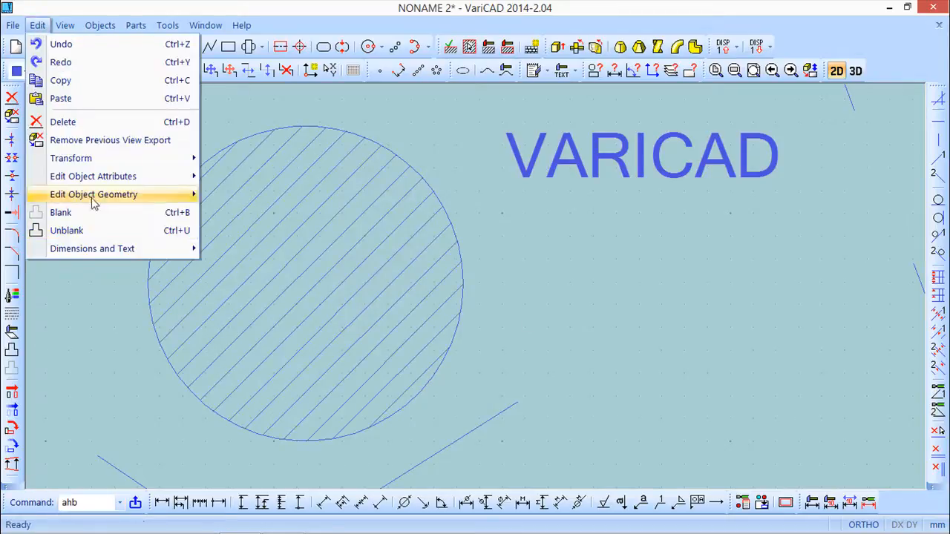
{"action": "mouse_move", "coordinate": [95, 197]}
{"action": "left_click", "coordinate": [239, 359]}
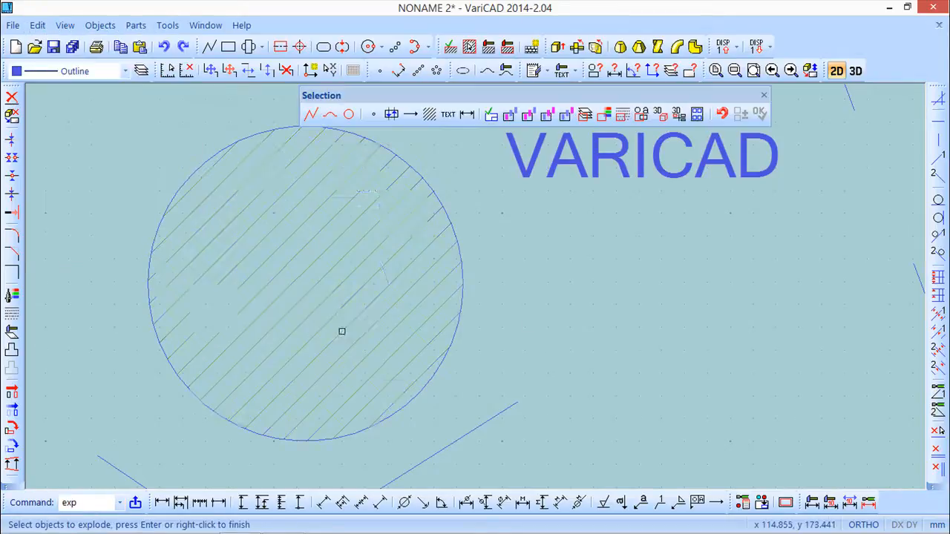
{"action": "right_click", "coordinate": [554, 291]}
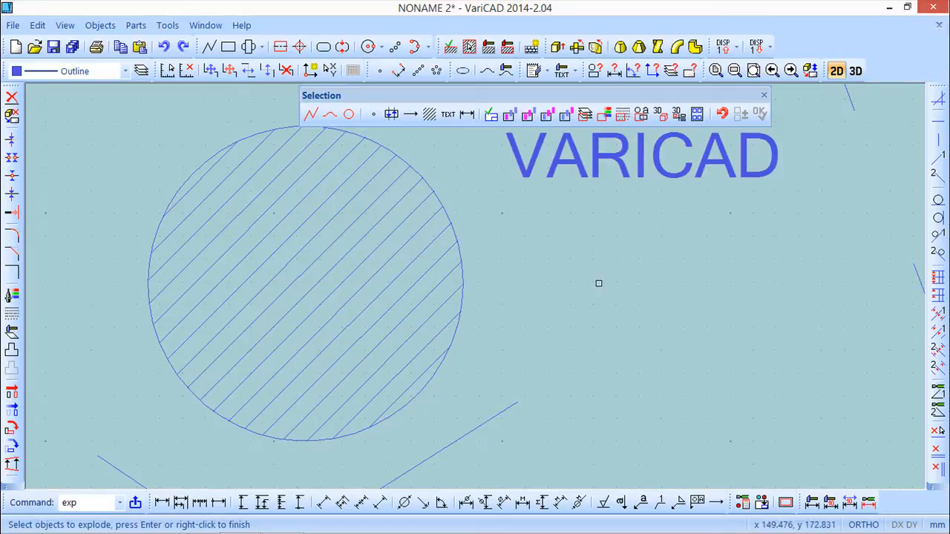
{"action": "left_click", "coordinate": [764, 98]}
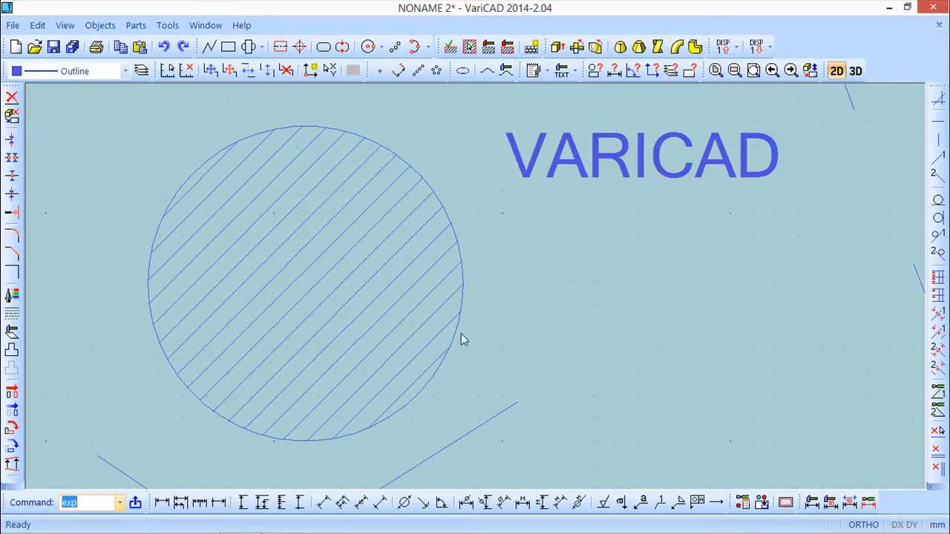
Step: Examine the individual hatch lines inside the circle and the surrounding geometry
{"action": "scroll", "coordinate": [493, 306], "scroll_direction": "down", "scroll_amount": 3}
{"action": "scroll", "coordinate": [492, 303], "scroll_direction": "down", "scroll_amount": 3}
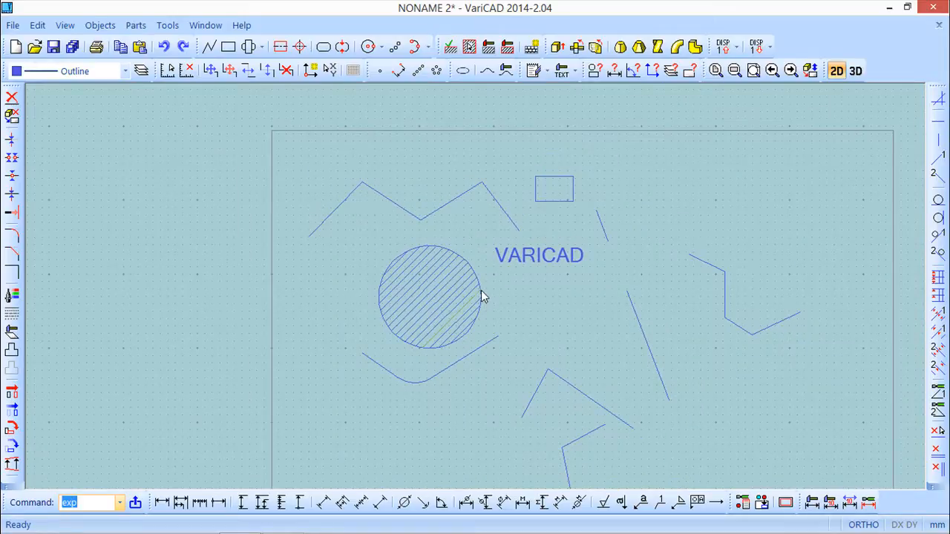
{"action": "scroll", "coordinate": [436, 256], "scroll_direction": "up", "scroll_amount": 4}
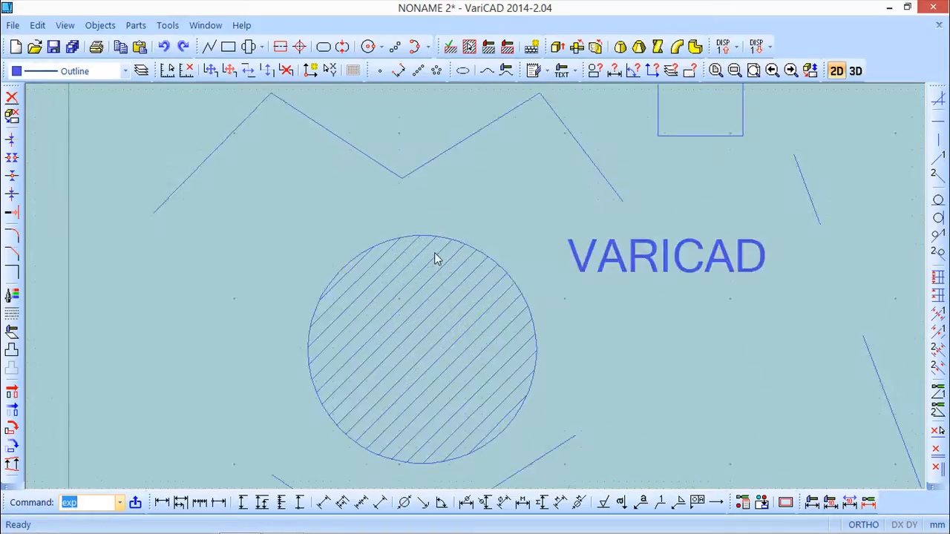
{"action": "middle_click_drag", "start_coordinate": [430, 410], "coordinate": [380, 286]}
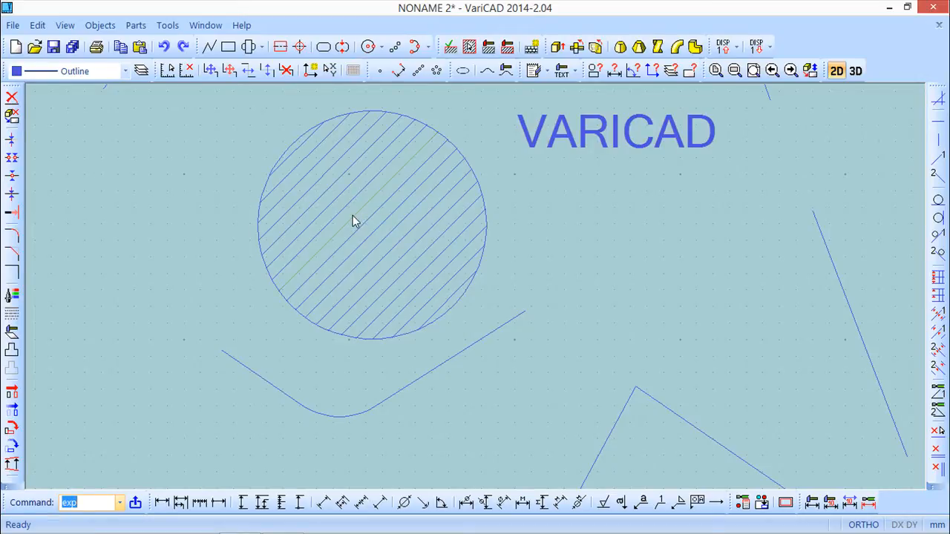
{"action": "scroll", "coordinate": [357, 223], "scroll_direction": "down", "scroll_amount": 5}
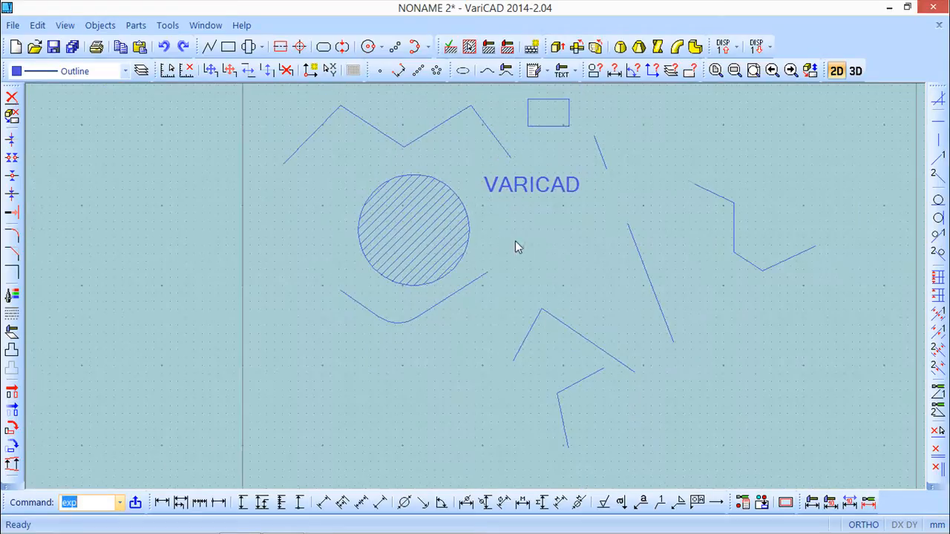
{"action": "mouse_move", "coordinate": [547, 245]}
{"action": "middle_mouse_down"}
{"action": "mouse_move", "coordinate": [505, 265]}
{"action": "mouse_move", "coordinate": [346, 280]}
{"action": "mouse_move", "coordinate": [312, 273]}
{"action": "middle_mouse_up"}
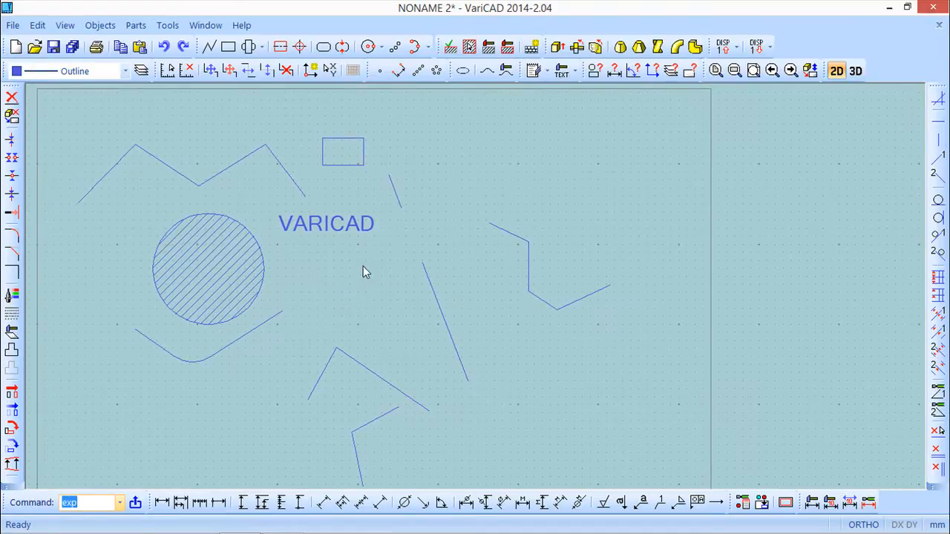
{"action": "scroll", "coordinate": [373, 285], "scroll_direction": "up", "scroll_amount": 1}
{"action": "mouse_move", "coordinate": [336, 297]}
{"action": "middle_mouse_down"}
{"action": "mouse_move", "coordinate": [464, 318]}
{"action": "mouse_move", "coordinate": [429, 275]}
{"action": "mouse_move", "coordinate": [425, 284]}
{"action": "middle_mouse_up"}
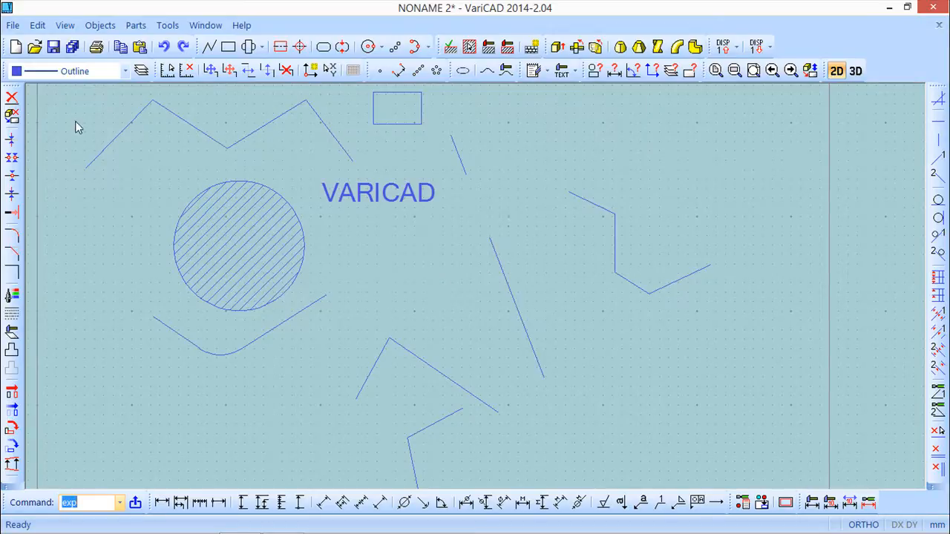
Step: Convert the long slanted line into a break line with three break marks spaced along it
{"action": "left_click", "coordinate": [37, 26]}
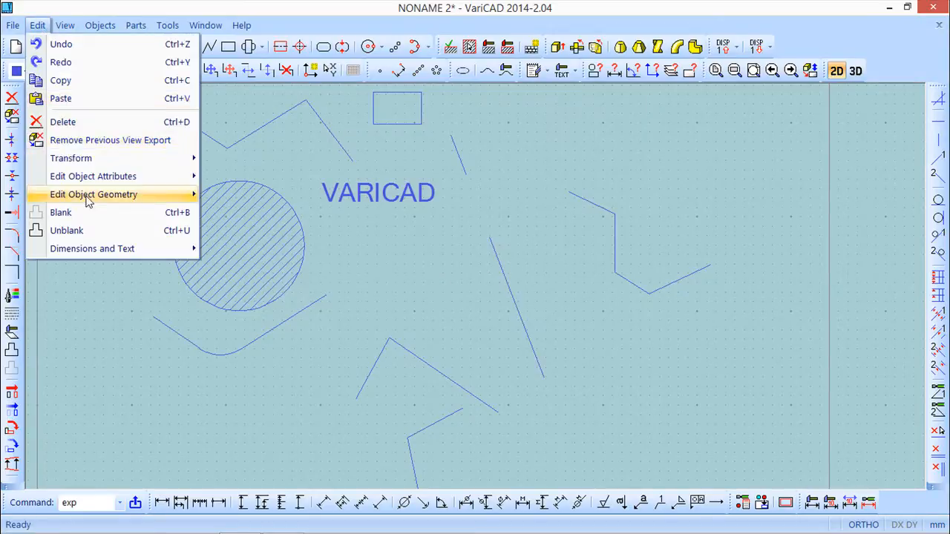
{"action": "mouse_move", "coordinate": [87, 198]}
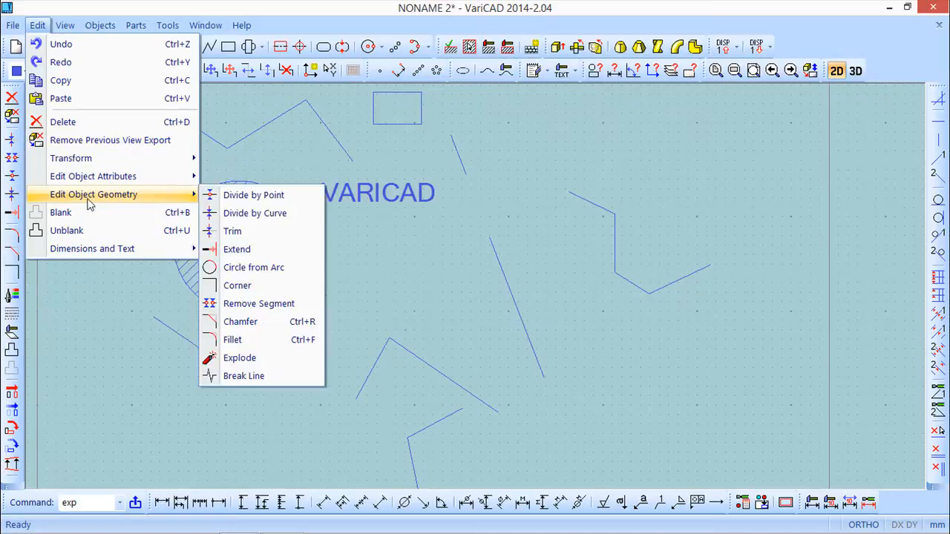
{"action": "left_click", "coordinate": [250, 378]}
{"action": "scroll", "coordinate": [566, 283], "scroll_direction": "up", "scroll_amount": 2}
{"action": "scroll", "coordinate": [565, 283], "scroll_direction": "up", "scroll_amount": 3}
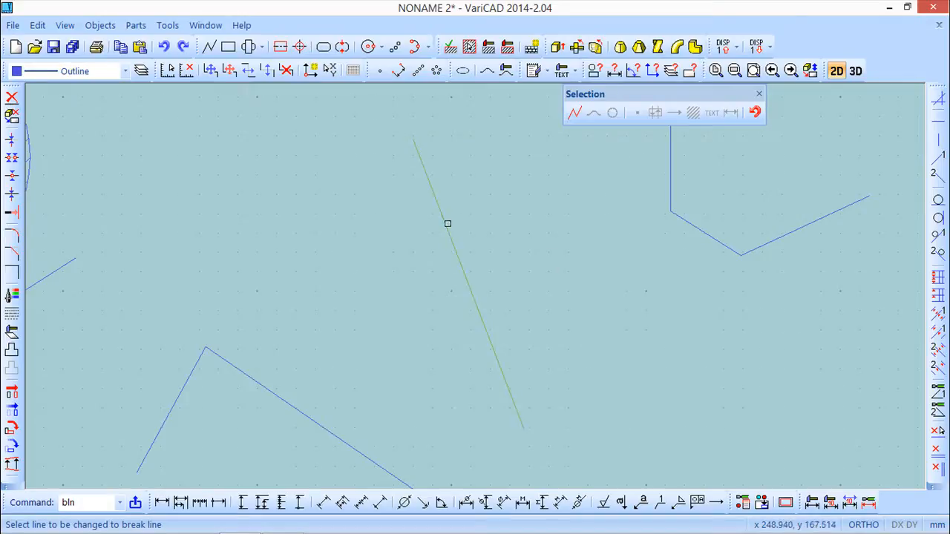
{"action": "left_click", "coordinate": [445, 222]}
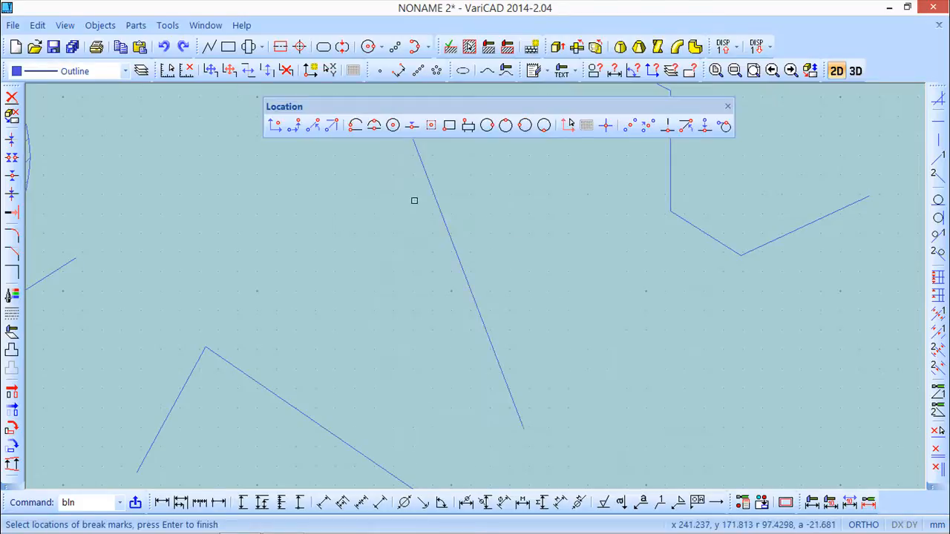
{"action": "left_click", "coordinate": [434, 193]}
{"action": "left_click", "coordinate": [469, 285]}
{"action": "left_click", "coordinate": [498, 363]}
{"action": "key", "text": "Return"}
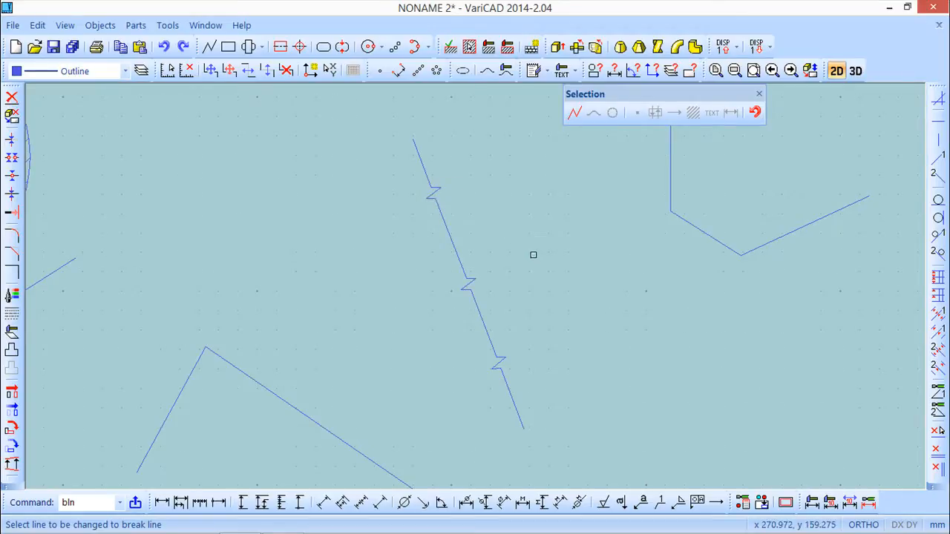
Step: Change the radius of the circle around the hatch lines to 50
{"action": "scroll", "coordinate": [506, 239], "scroll_direction": "down", "scroll_amount": 1}
{"action": "scroll", "coordinate": [506, 239], "scroll_direction": "down", "scroll_amount": 2}
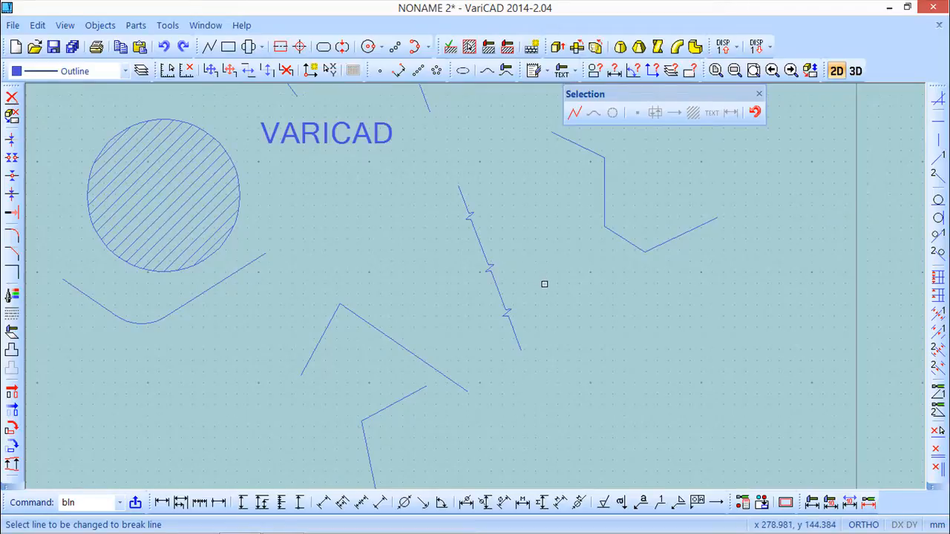
{"action": "scroll", "coordinate": [544, 283], "scroll_direction": "down", "scroll_amount": 3}
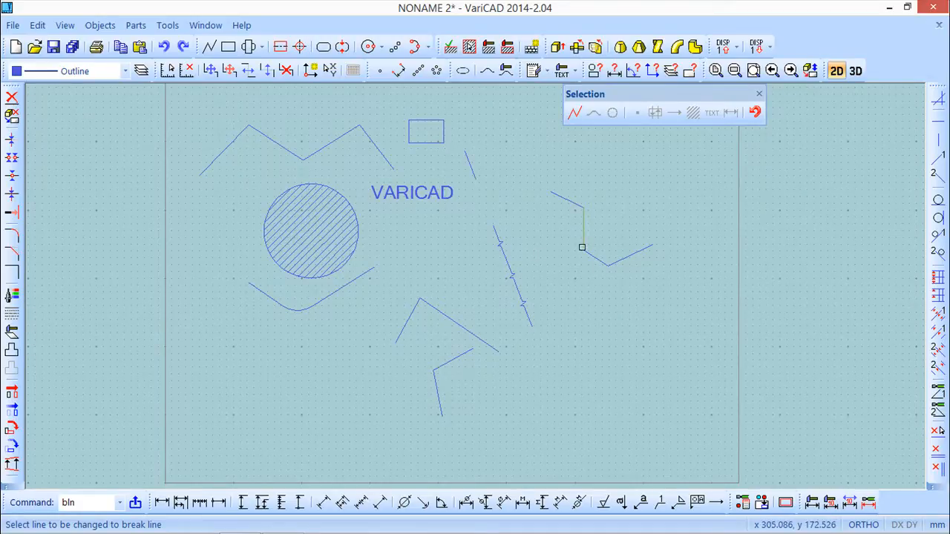
{"action": "mouse_move", "coordinate": [507, 199]}
{"action": "middle_mouse_down"}
{"action": "mouse_move", "coordinate": [465, 231]}
{"action": "mouse_move", "coordinate": [485, 233]}
{"action": "middle_mouse_up"}
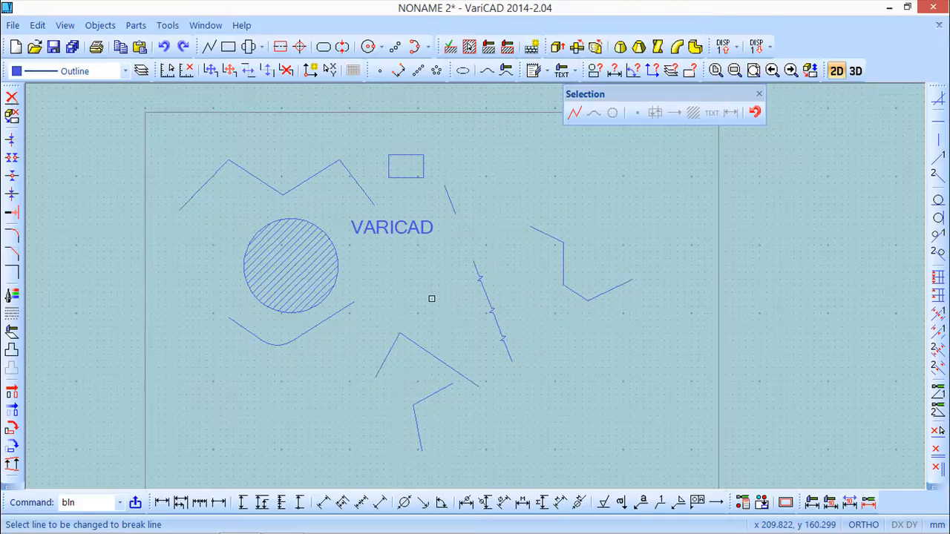
{"action": "scroll", "coordinate": [357, 296], "scroll_direction": "up", "scroll_amount": 2}
{"action": "middle_click_drag", "start_coordinate": [358, 295], "coordinate": [443, 365]}
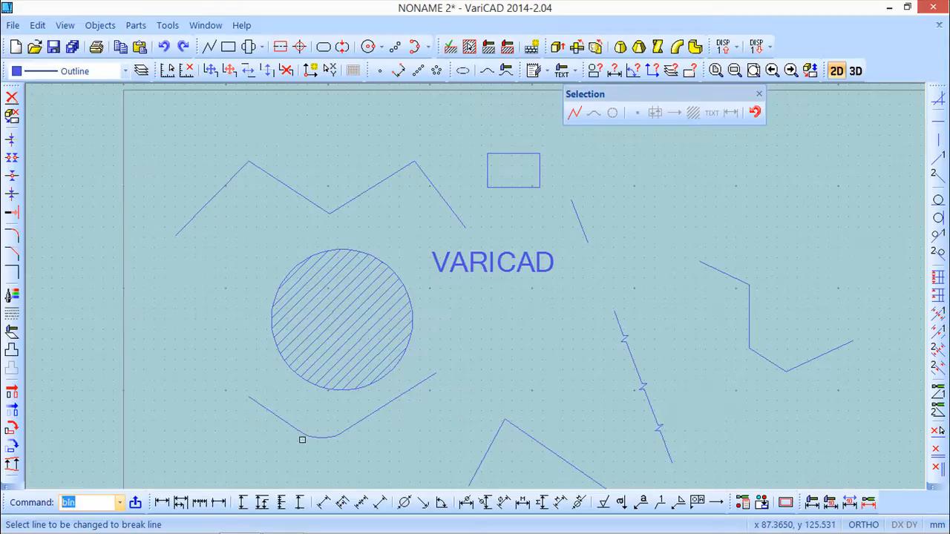
{"action": "type", "text": "char"}
{"action": "key", "text": "Return"}
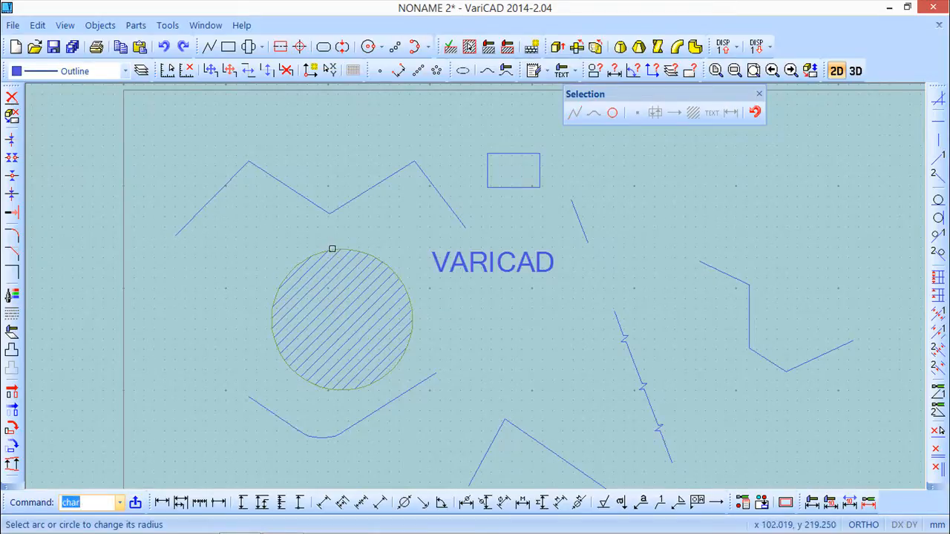
{"action": "left_click", "coordinate": [332, 249]}
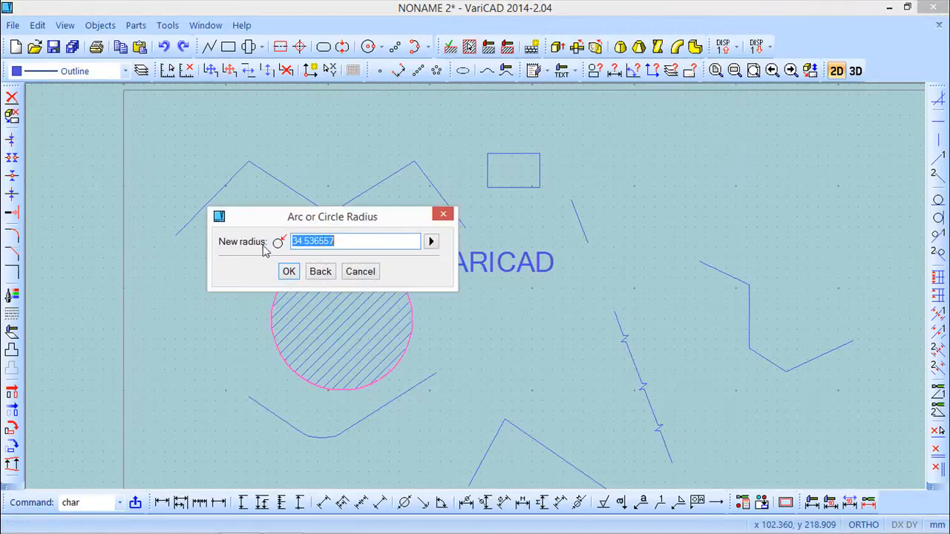
{"action": "type", "text": "50"}
{"action": "key", "text": "Return"}
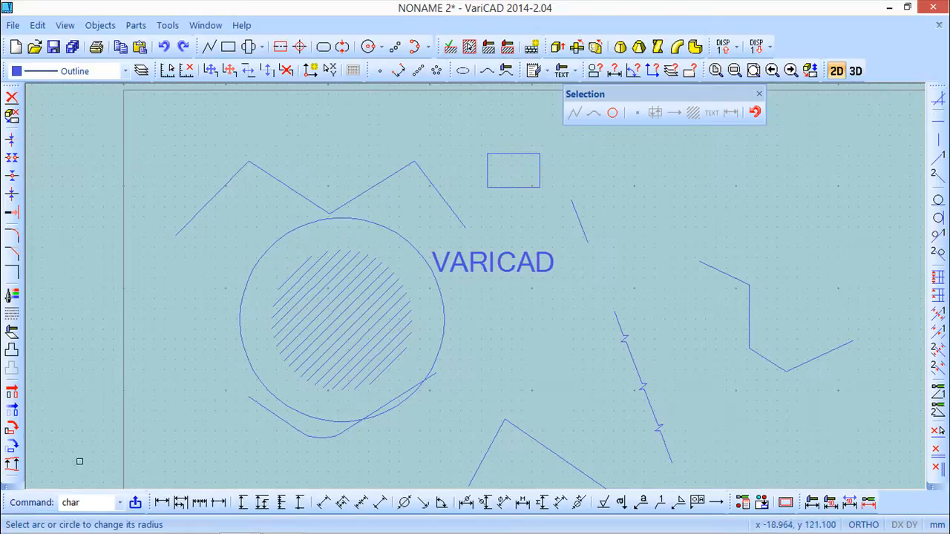
Step: Change the length of the zigzag's rightmost segment to 50, stretching its lower endpoint without selecting additional objects
{"action": "left_click_drag", "start_coordinate": [94, 504], "coordinate": [40, 511]}
{"action": "type", "text": "ch"}
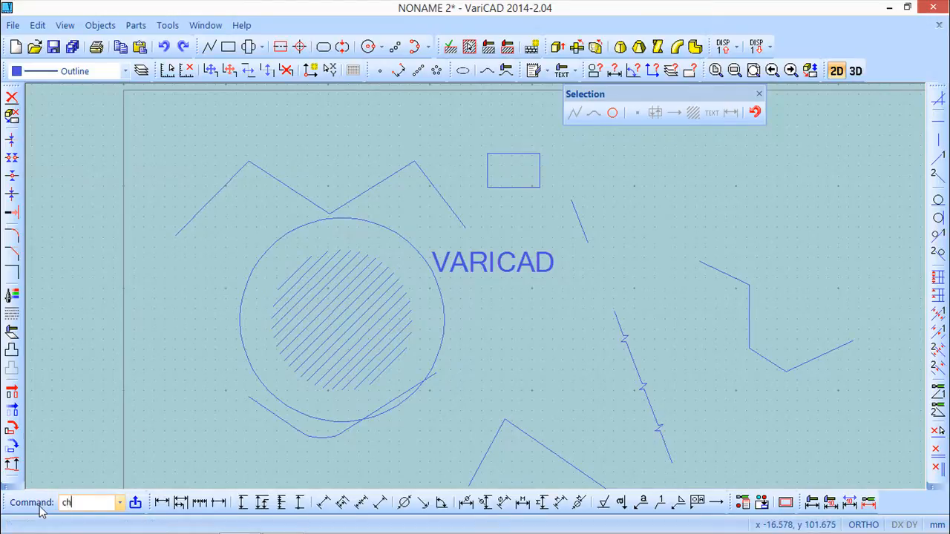
{"action": "type", "text": "ll"}
{"action": "key", "text": "Return"}
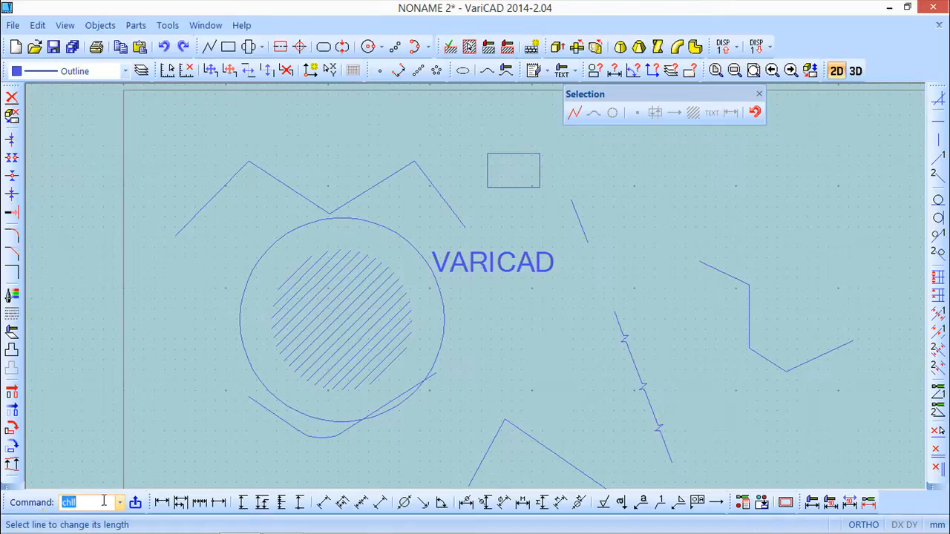
{"action": "left_click", "coordinate": [436, 189]}
{"action": "left_click_drag", "start_coordinate": [466, 150], "coordinate": [638, 249]}
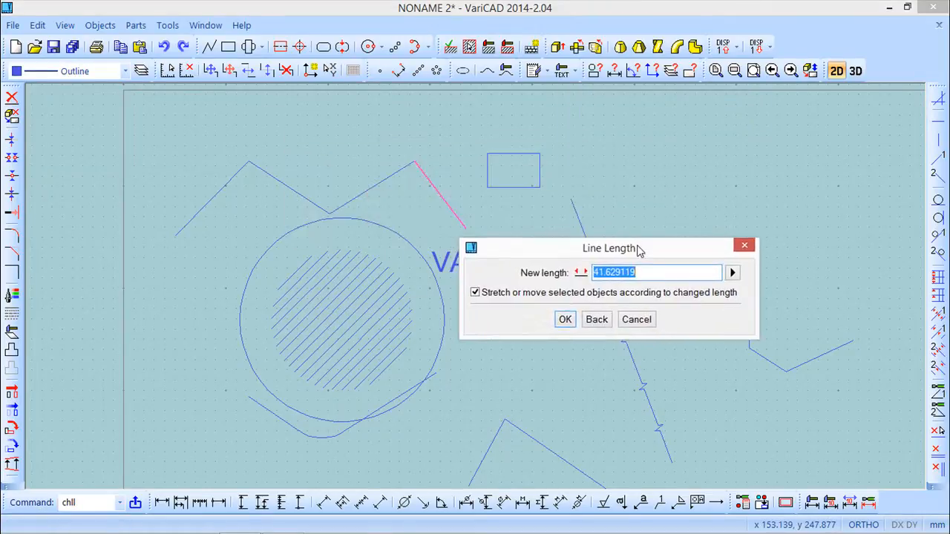
{"action": "type", "text": "50"}
{"action": "key", "text": "Return"}
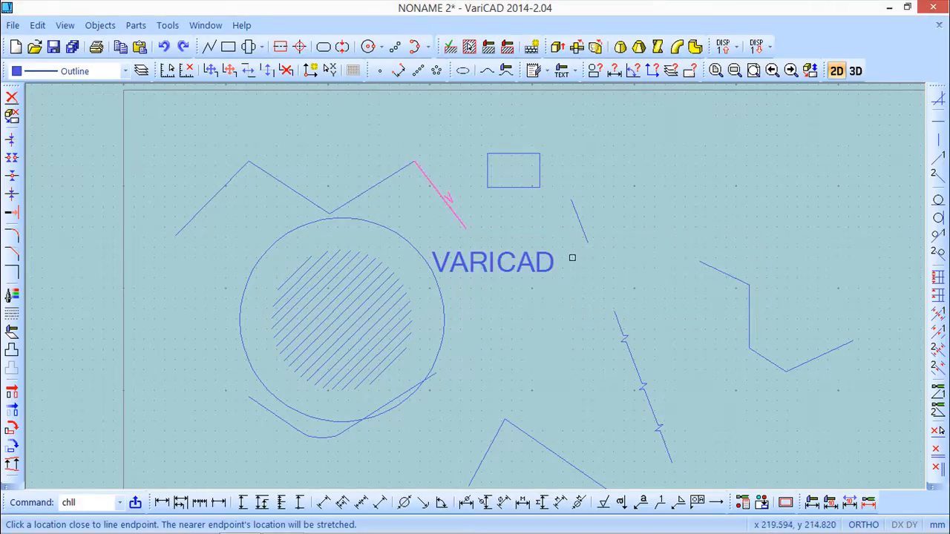
{"action": "left_click", "coordinate": [430, 173]}
{"action": "left_click", "coordinate": [465, 226]}
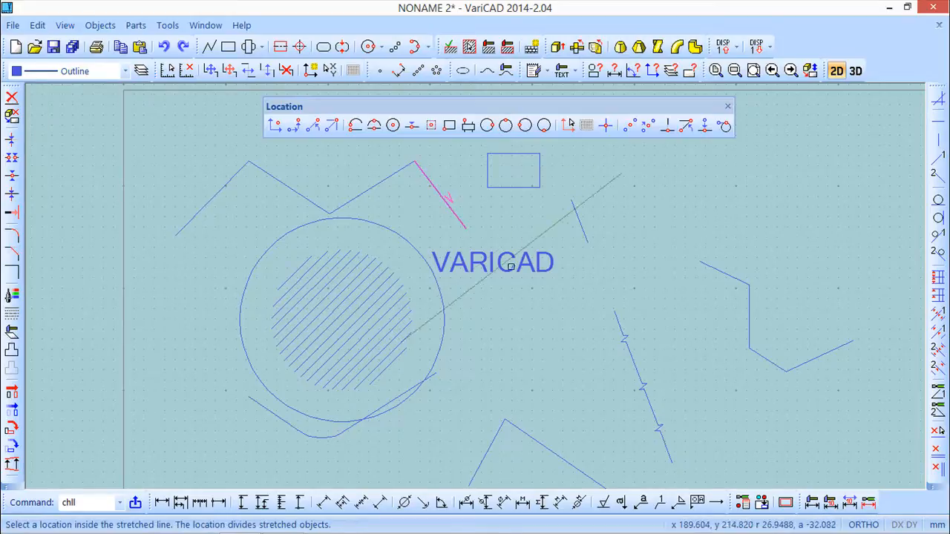
{"action": "left_click", "coordinate": [542, 305]}
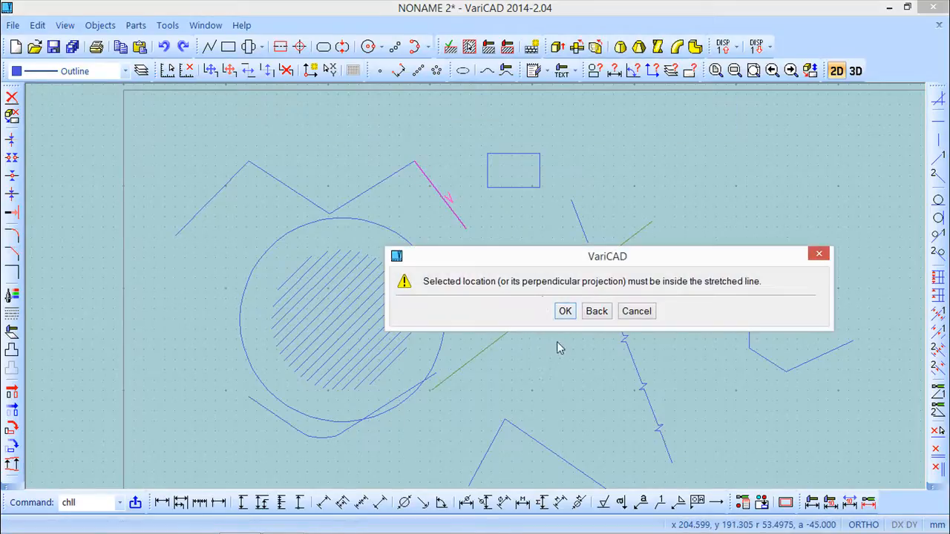
{"action": "left_click", "coordinate": [566, 312]}
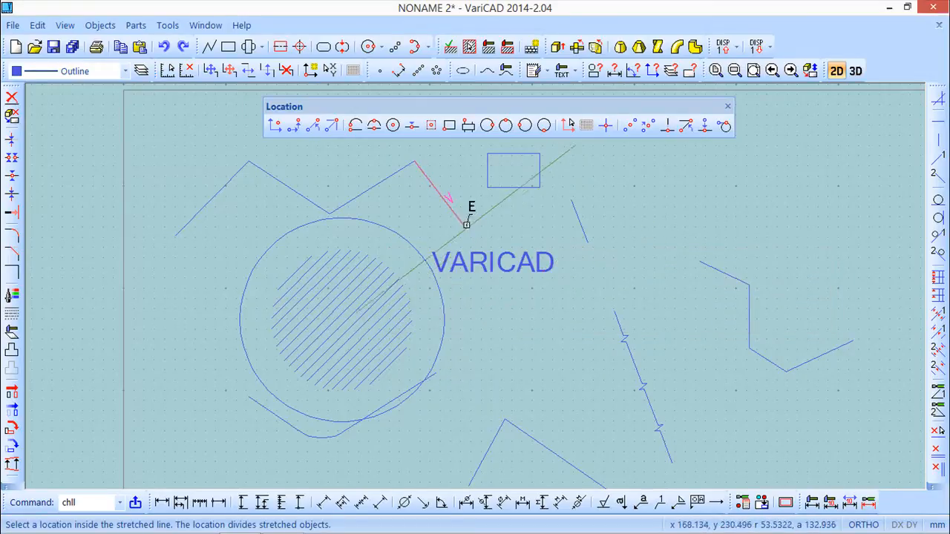
{"action": "left_click", "coordinate": [462, 220]}
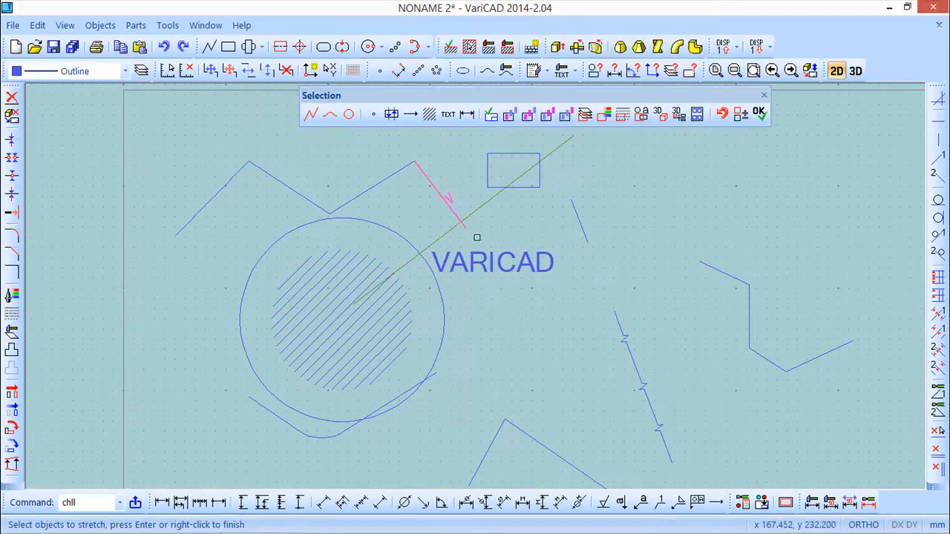
{"action": "right_click", "coordinate": [493, 234]}
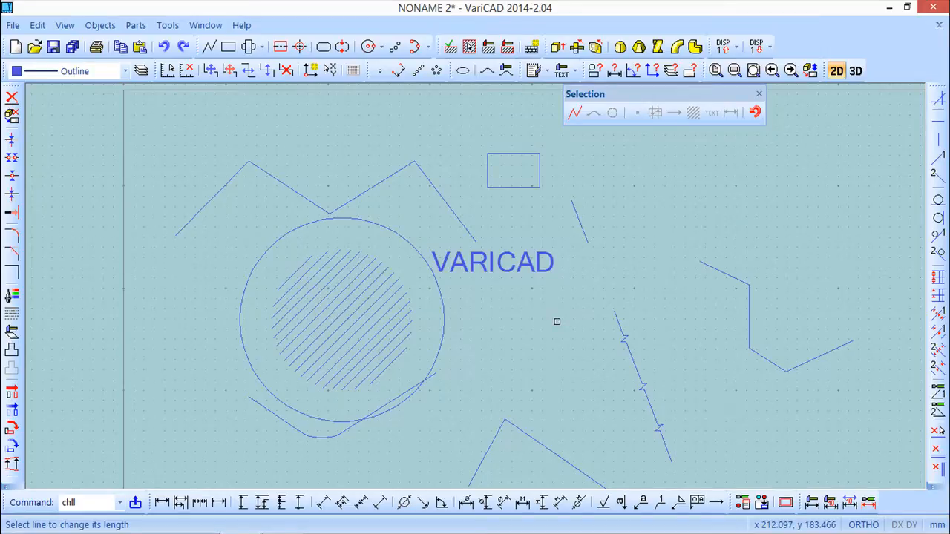
Step: Create a new, empty 2D drawing
{"action": "scroll", "coordinate": [516, 304], "scroll_direction": "down", "scroll_amount": 3}
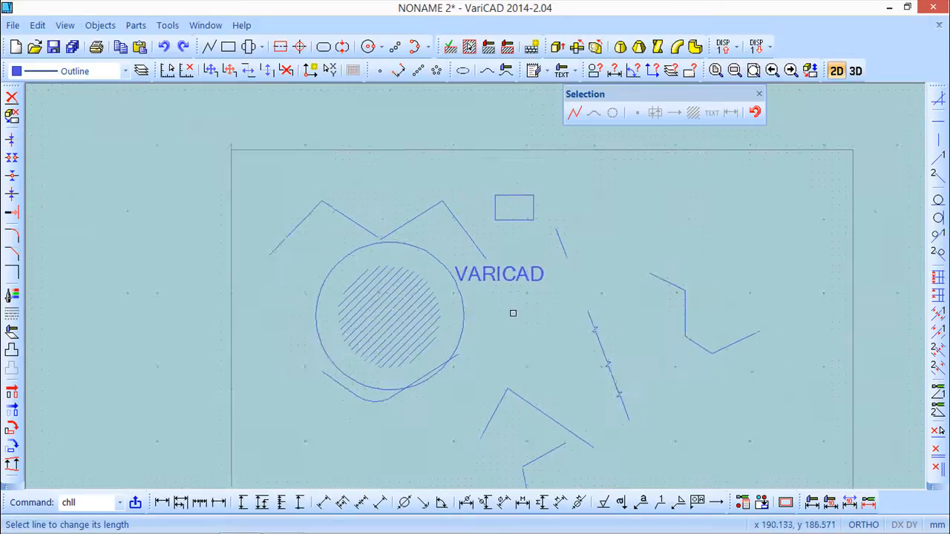
{"action": "middle_click_drag", "start_coordinate": [480, 308], "coordinate": [423, 280]}
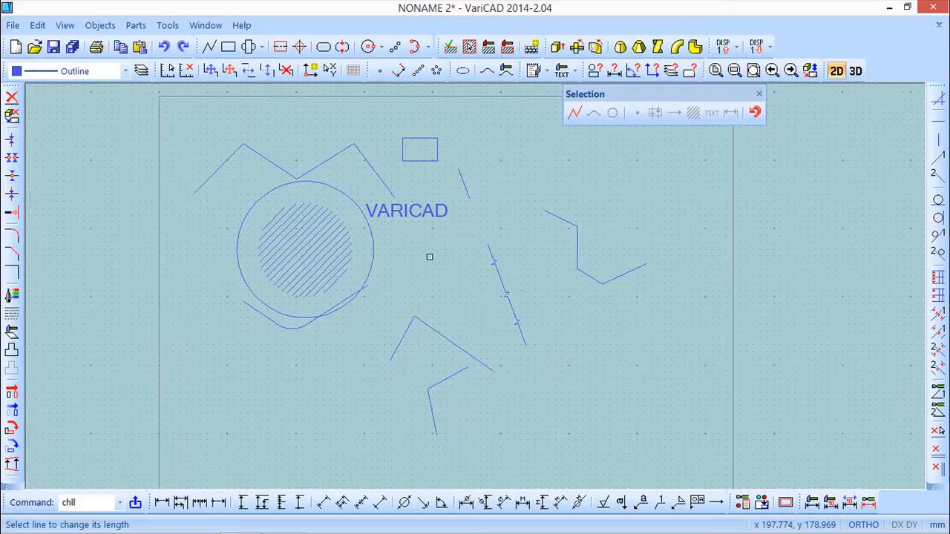
{"action": "left_click", "coordinate": [16, 48]}
{"action": "left_click", "coordinate": [96, 167]}
{"action": "left_click", "coordinate": [178, 338]}
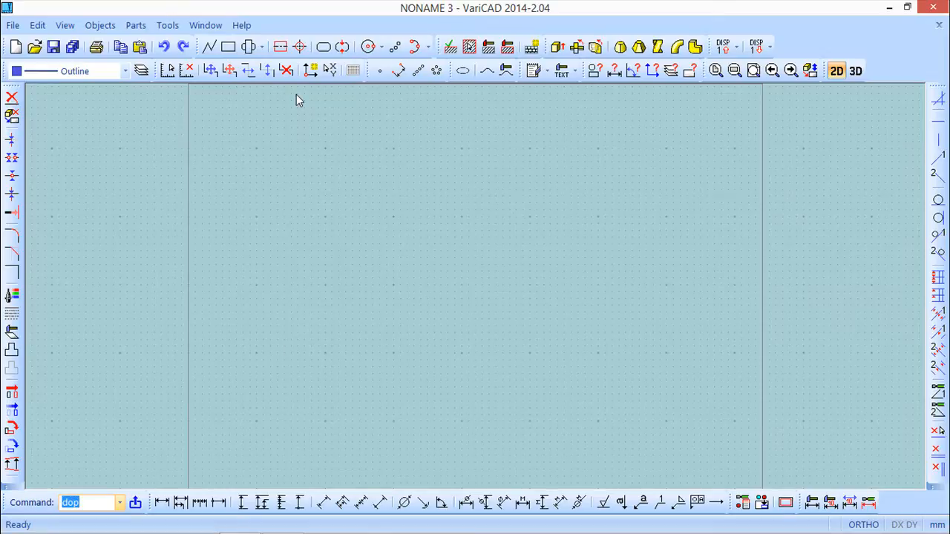
Step: Insert the text VARICAD in the upper middle area of the new drawing
{"action": "left_click", "coordinate": [101, 27]}
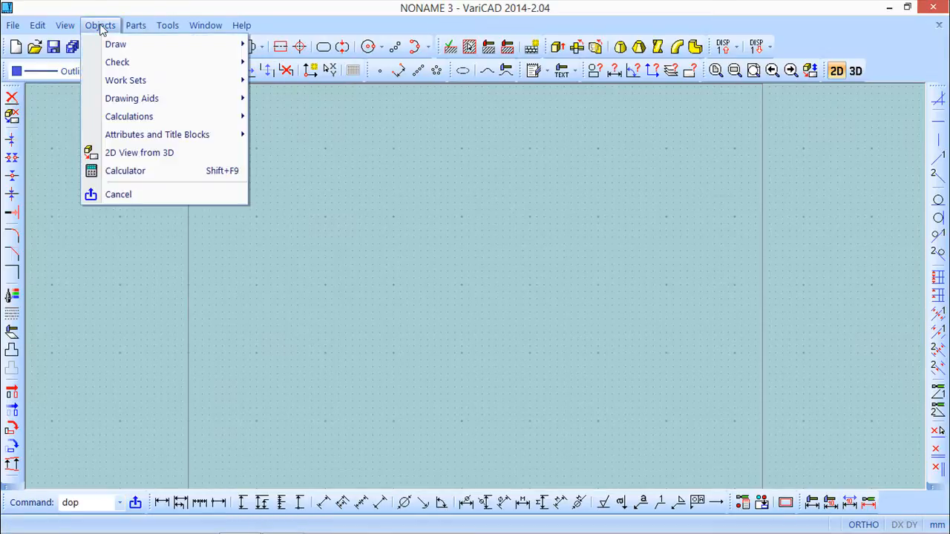
{"action": "mouse_move", "coordinate": [116, 44]}
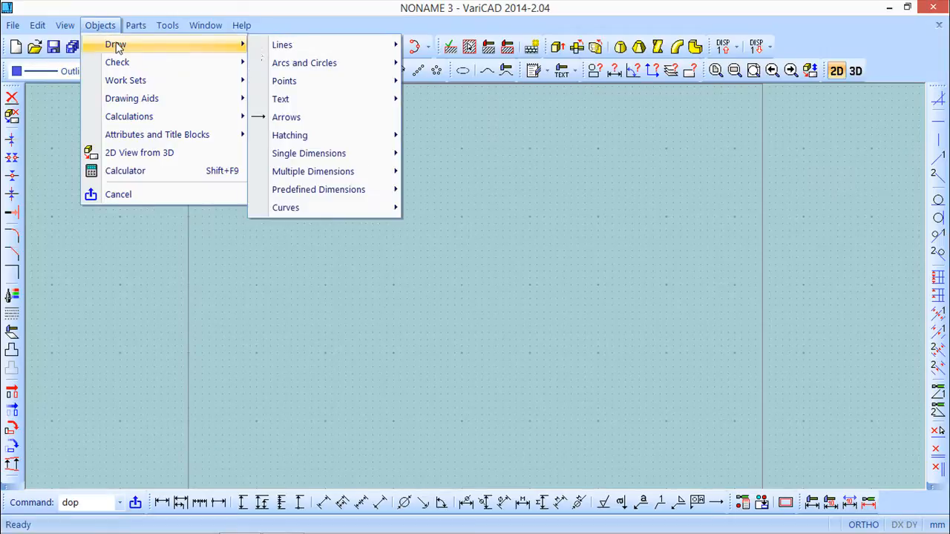
{"action": "mouse_move", "coordinate": [333, 107]}
{"action": "left_click", "coordinate": [486, 101]}
{"action": "type", "text": "VARI"}
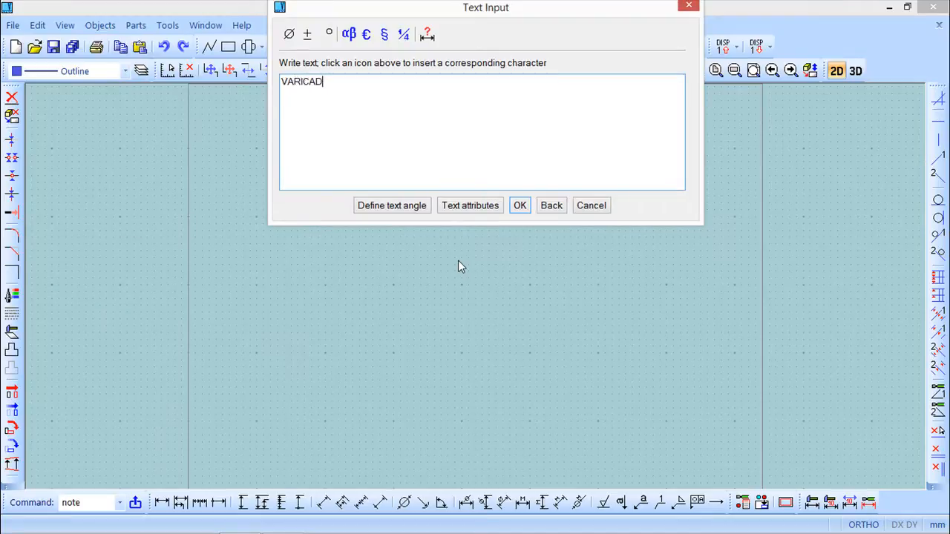
{"action": "type", "text": "CAD"}
{"action": "left_click", "coordinate": [522, 208]}
{"action": "left_click", "coordinate": [380, 253]}
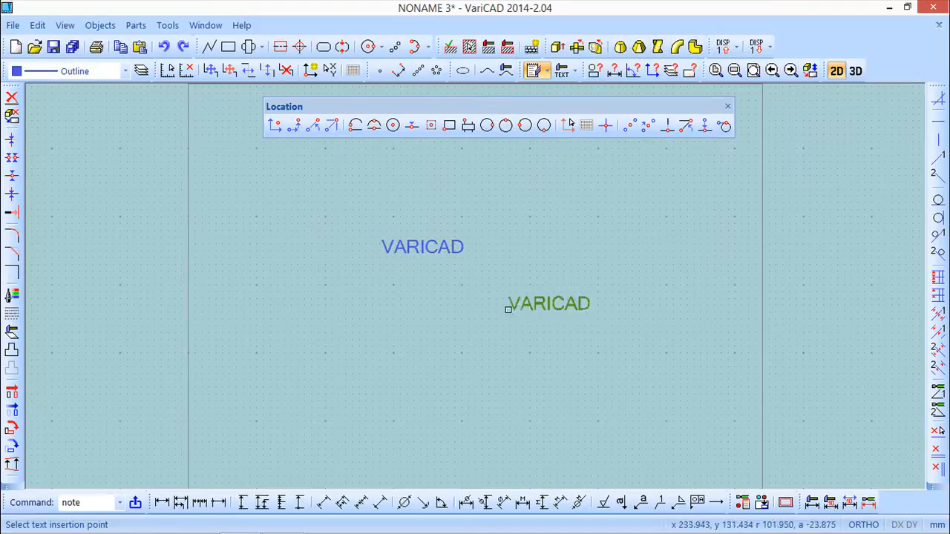
{"action": "key", "text": "Escape"}
Step: Edit the VARICAD text in the drawing so that it reads VARICAD 2014
{"action": "scroll", "coordinate": [457, 279], "scroll_direction": "up", "scroll_amount": 2}
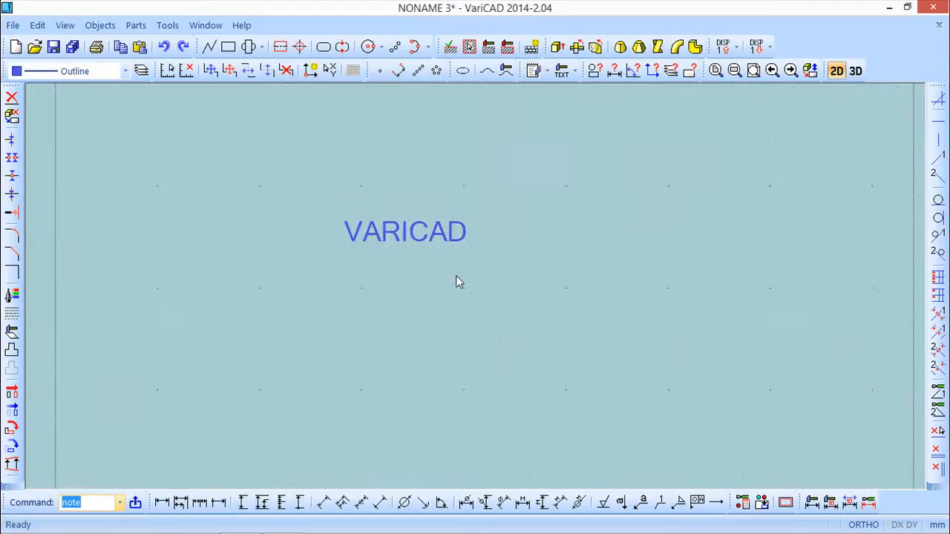
{"action": "scroll", "coordinate": [452, 272], "scroll_direction": "down", "scroll_amount": 1}
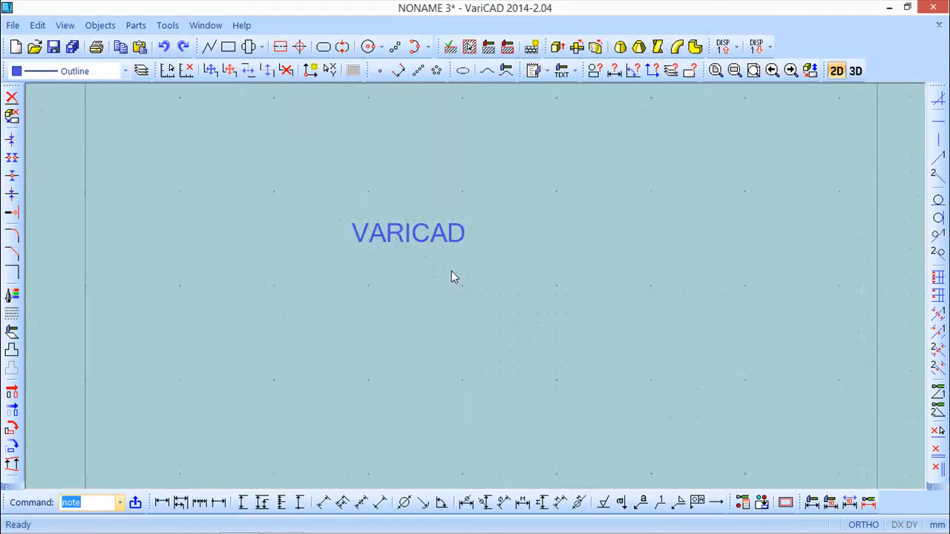
{"action": "left_click", "coordinate": [37, 25]}
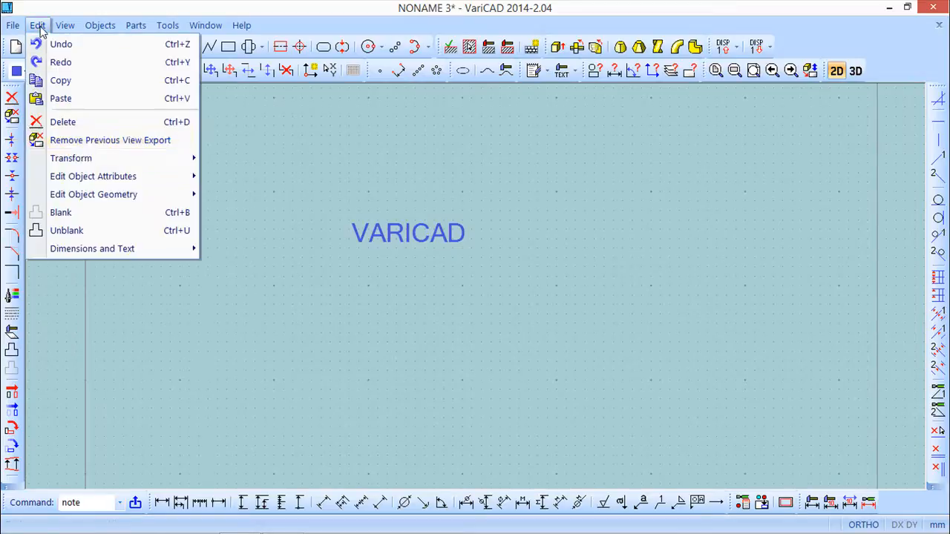
{"action": "mouse_move", "coordinate": [106, 252]}
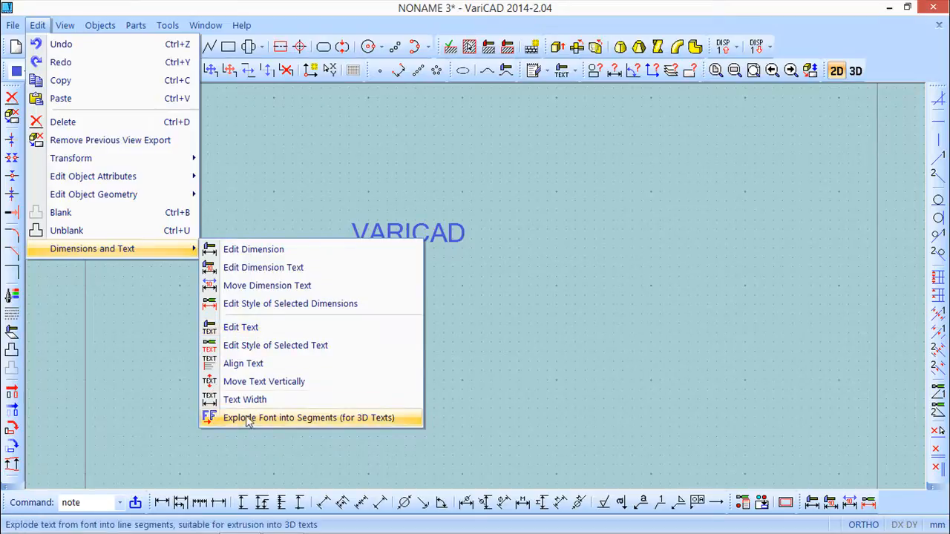
{"action": "left_click", "coordinate": [245, 329]}
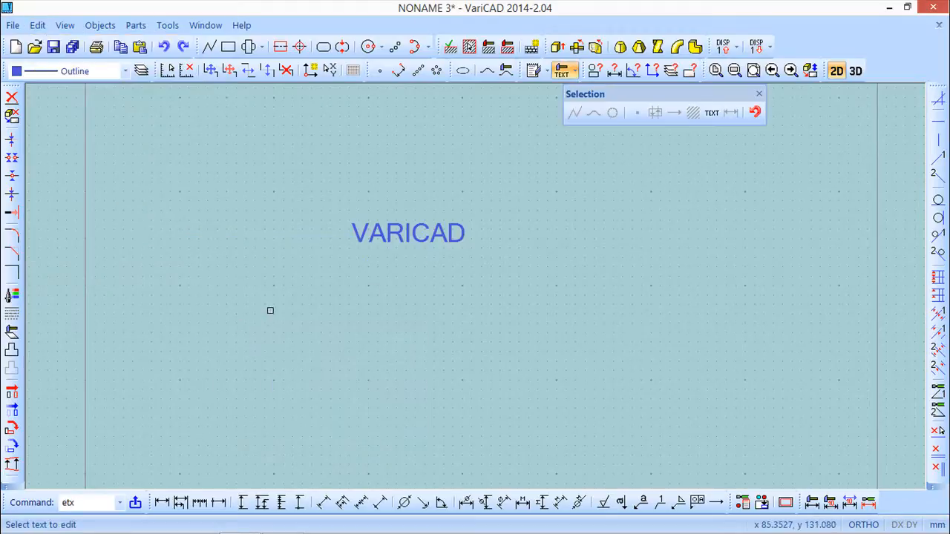
{"action": "left_click", "coordinate": [401, 236]}
{"action": "left_click_drag", "start_coordinate": [329, 136], "coordinate": [608, 259]}
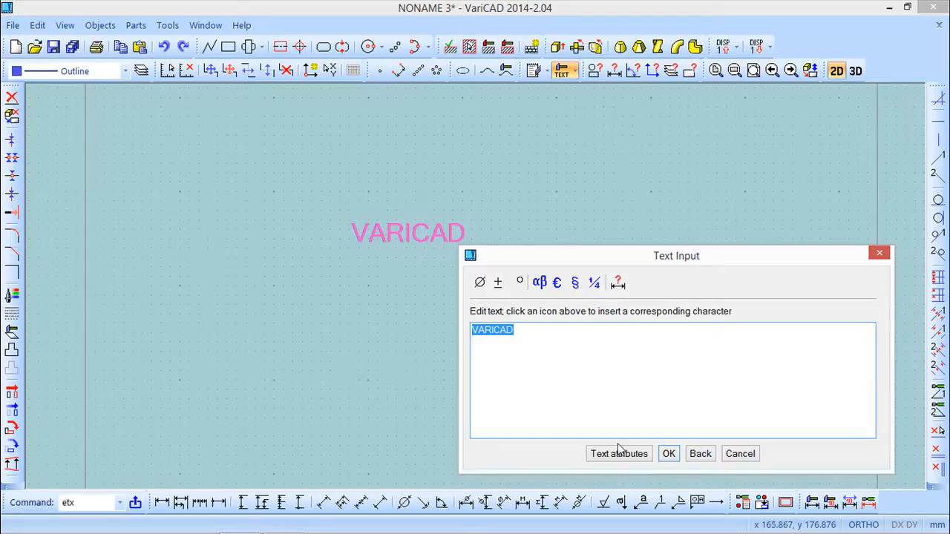
{"action": "left_click", "coordinate": [538, 334]}
{"action": "type", "text": "2014"}
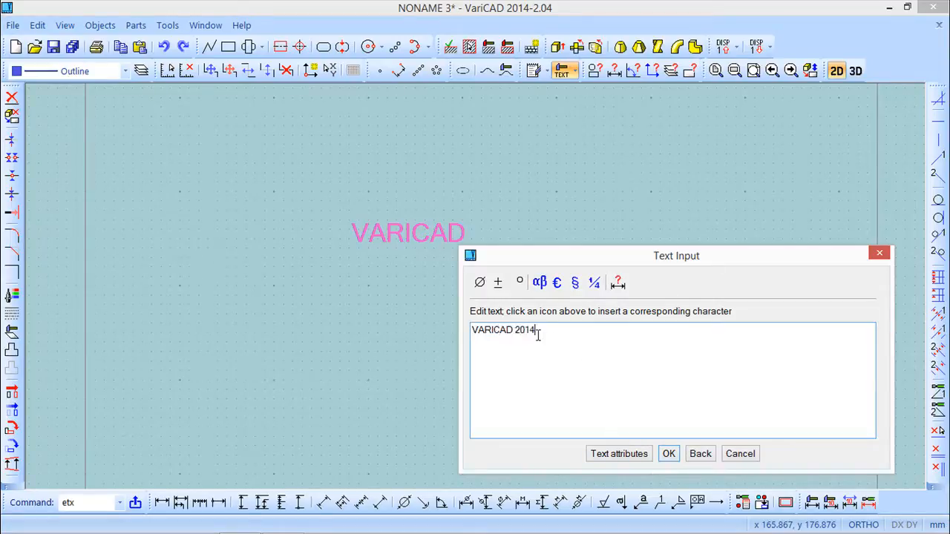
{"action": "left_click", "coordinate": [668, 454]}
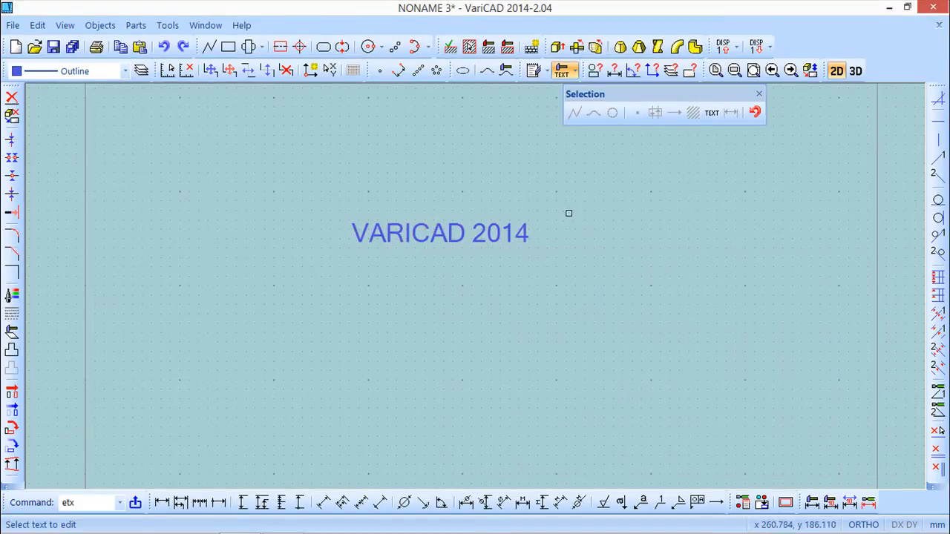
{"action": "key", "text": "Escape"}
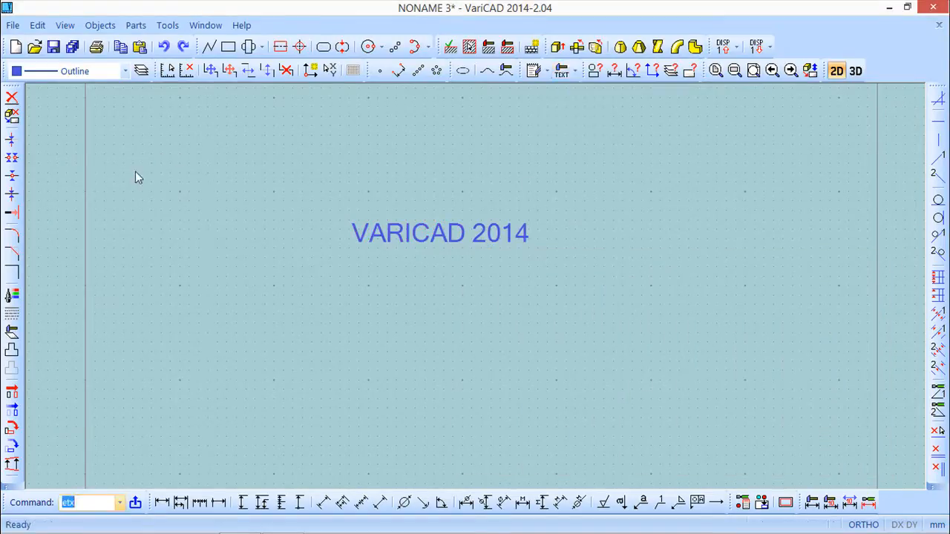
Step: Set the text height of the VARICAD 2014 text to 12 by editing the style of the selected text
{"action": "left_click", "coordinate": [37, 25]}
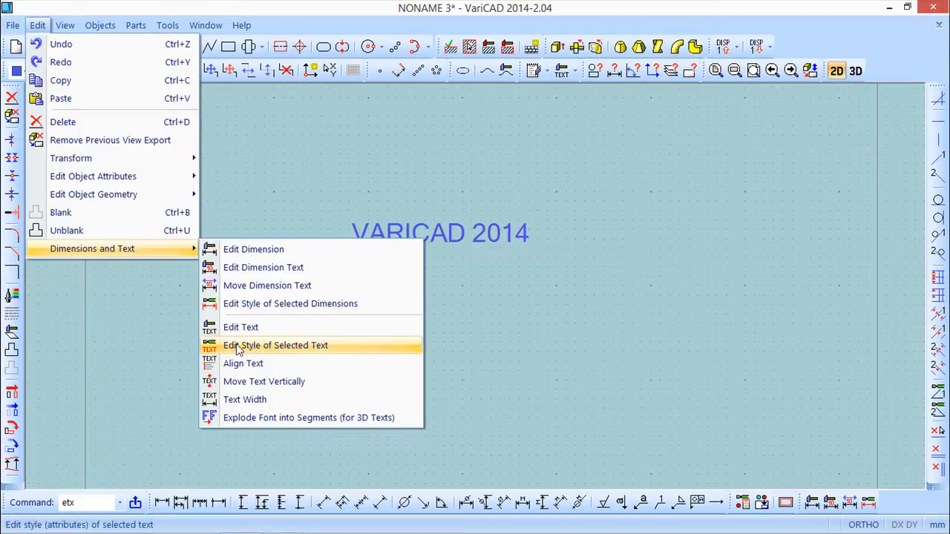
{"action": "left_click", "coordinate": [289, 353]}
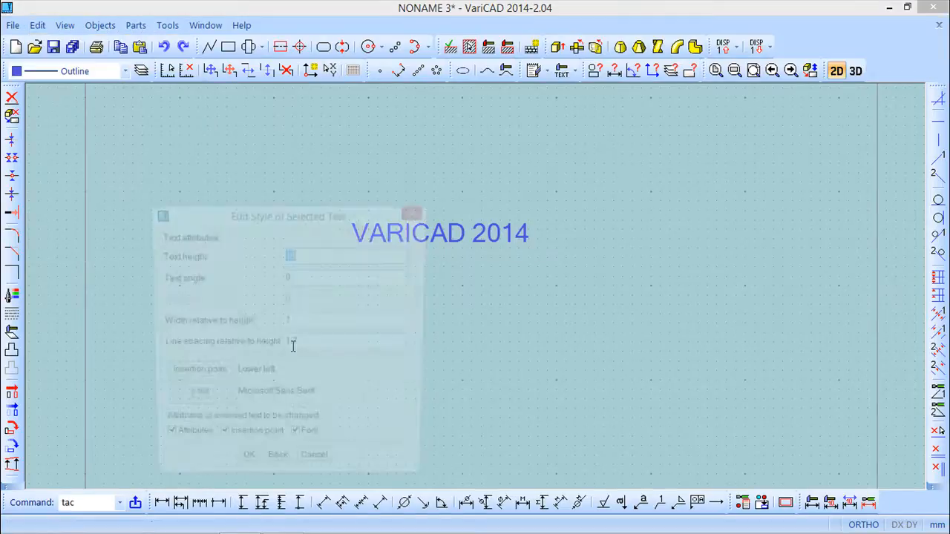
{"action": "left_click_drag", "start_coordinate": [325, 203], "coordinate": [222, 108]}
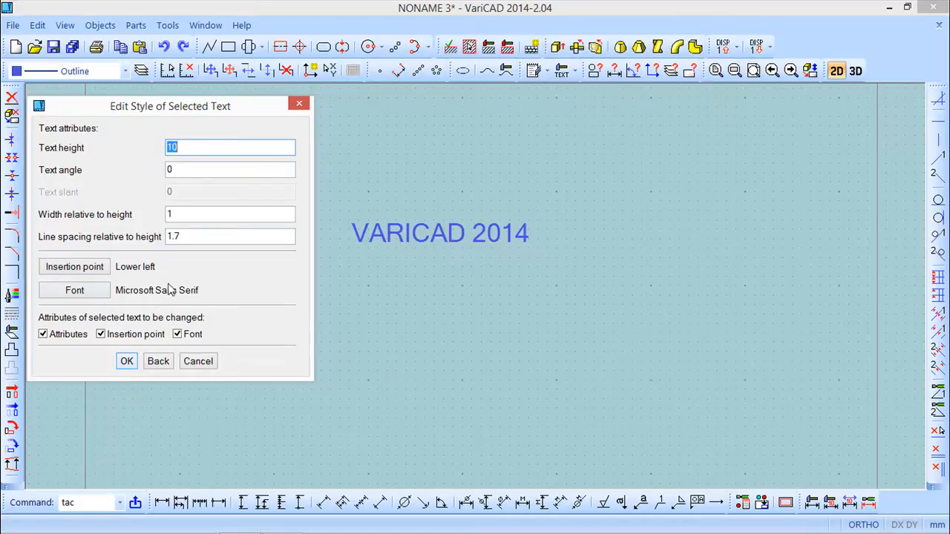
{"action": "type", "text": "12"}
{"action": "left_click", "coordinate": [126, 362]}
{"action": "left_click", "coordinate": [411, 236]}
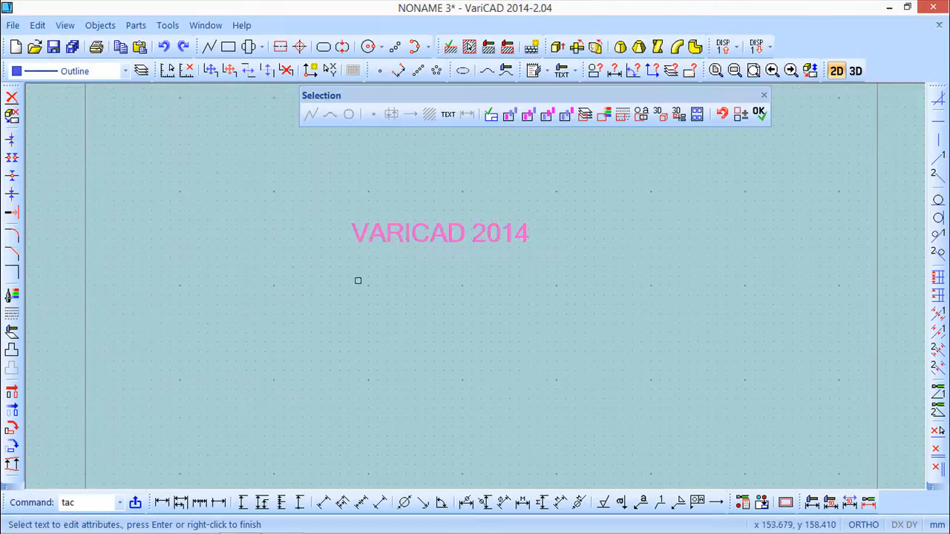
{"action": "right_click", "coordinate": [326, 291]}
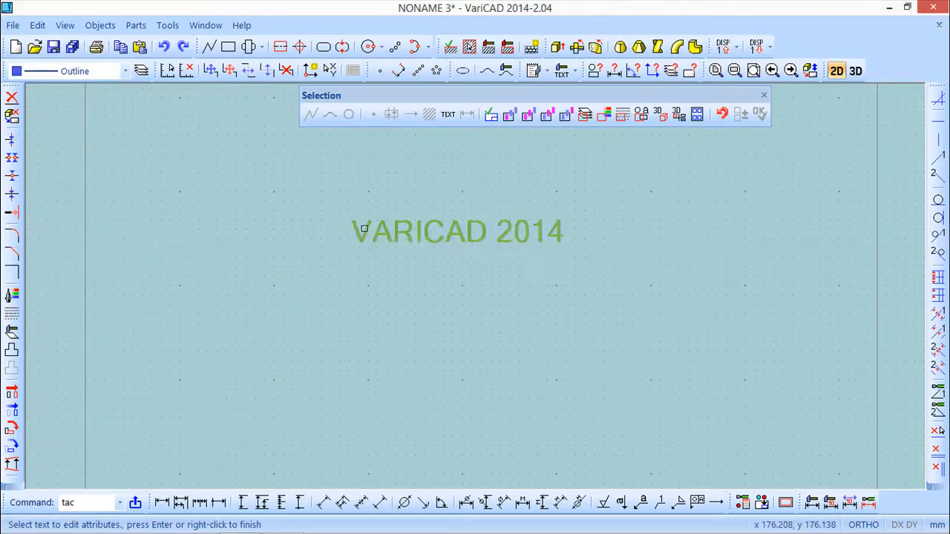
Step: Left-align the VARICAD 2014 text to a point a short distance left of its current start, level with its baseline
{"action": "left_click", "coordinate": [36, 26]}
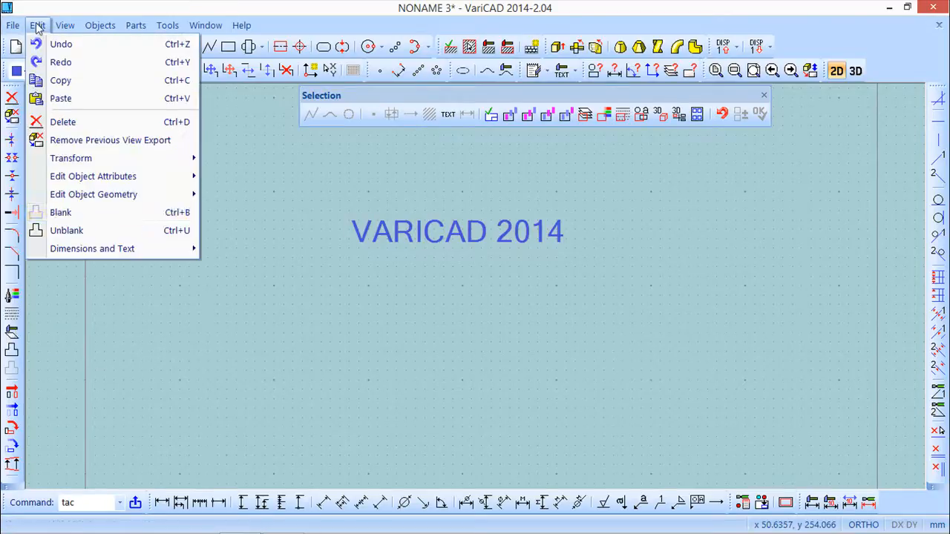
{"action": "mouse_move", "coordinate": [110, 254]}
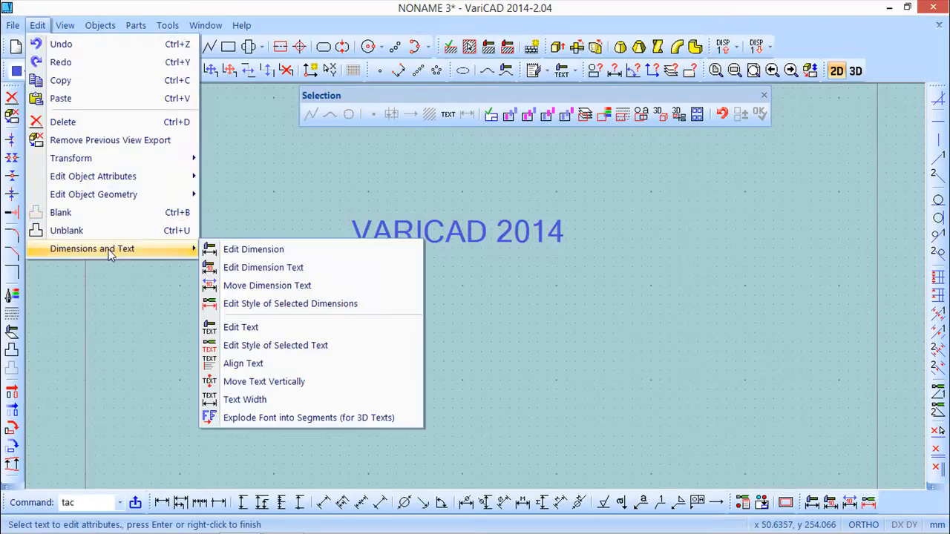
{"action": "left_click", "coordinate": [246, 366]}
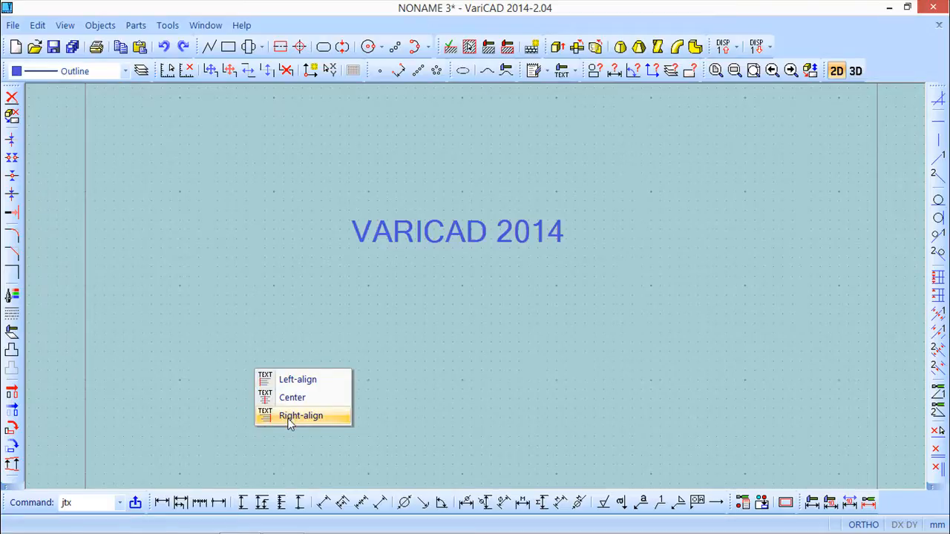
{"action": "left_click", "coordinate": [297, 380]}
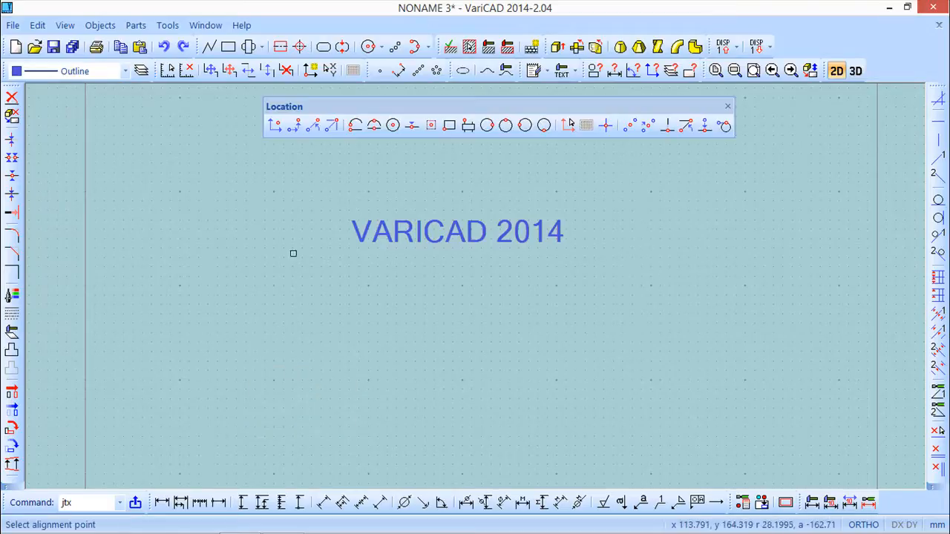
{"action": "left_click", "coordinate": [272, 246]}
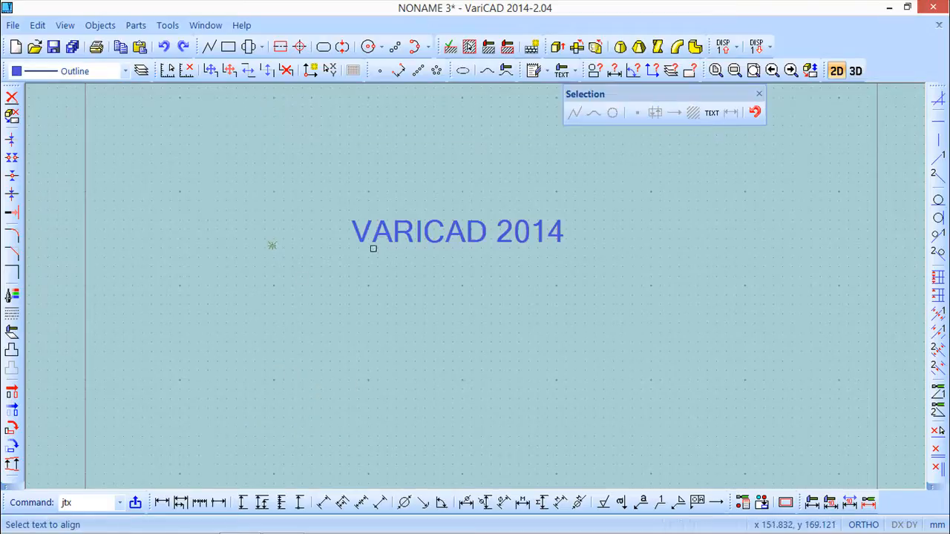
{"action": "left_click", "coordinate": [382, 239]}
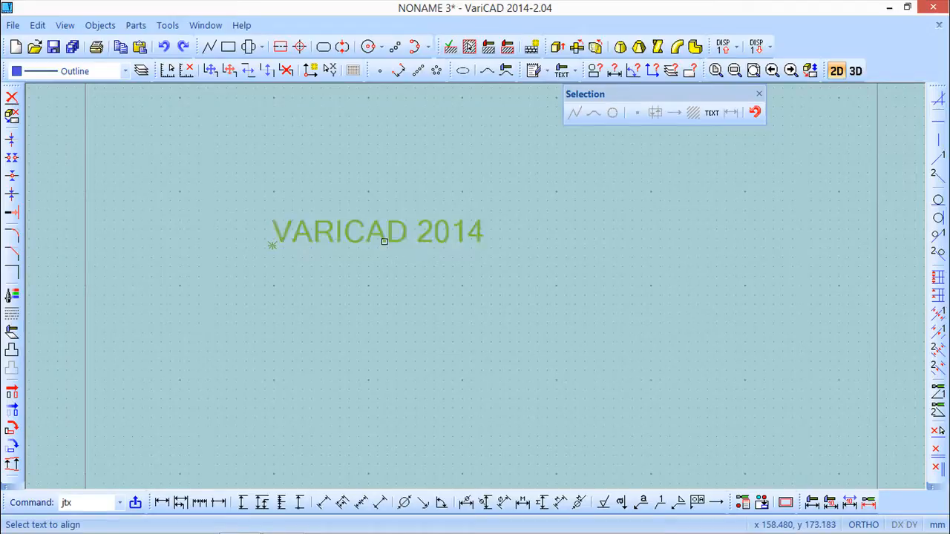
{"action": "right_click", "coordinate": [384, 253]}
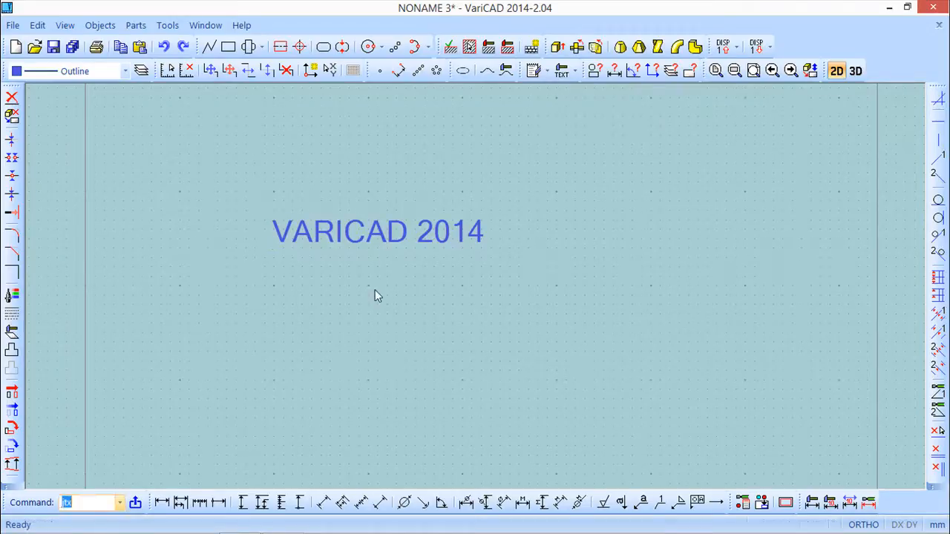
{"action": "left_click", "coordinate": [37, 25]}
{"action": "mouse_move", "coordinate": [112, 251]}
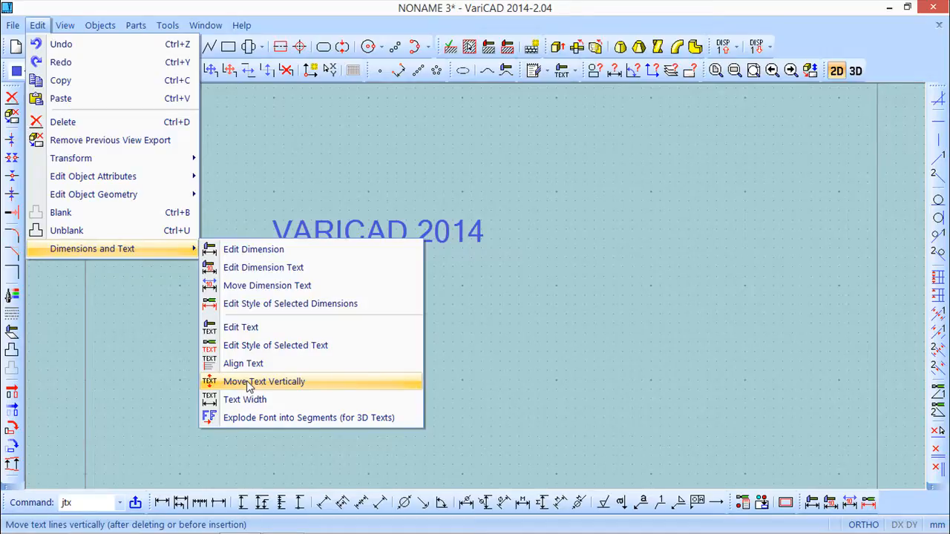
{"action": "left_click", "coordinate": [244, 8]}
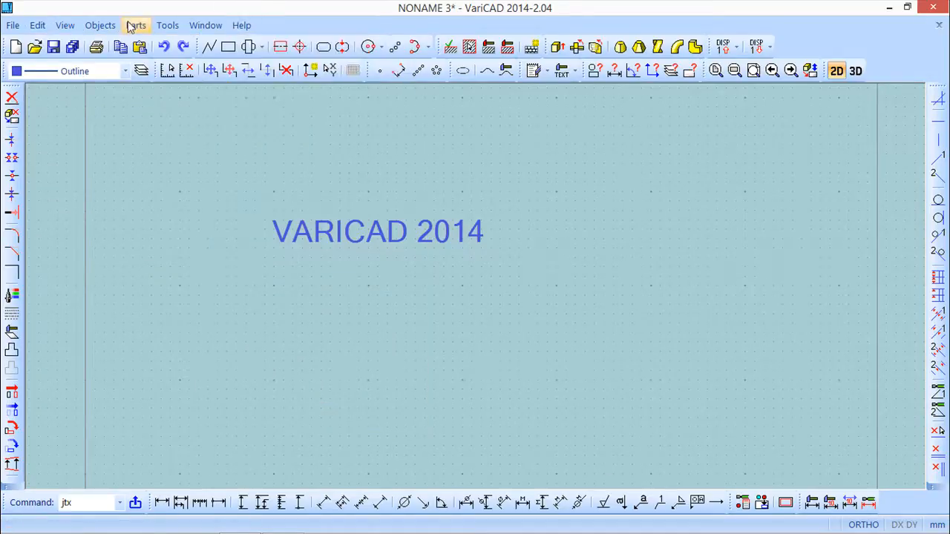
Step: Insert a four-line text reading LINE, LINE1, LINE2, LINE3 below and to the right of the VARICAD 2014 text
{"action": "left_click", "coordinate": [102, 25]}
{"action": "mouse_move", "coordinate": [123, 46]}
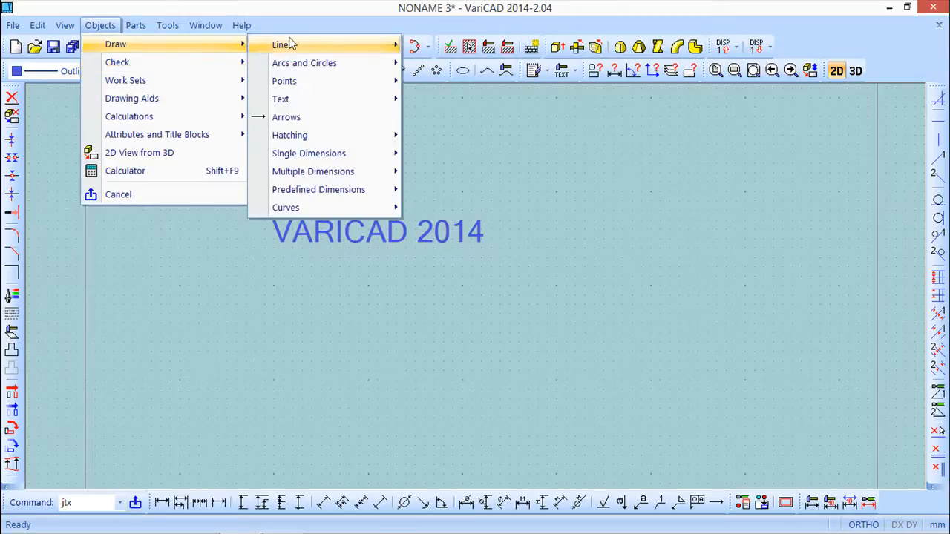
{"action": "mouse_move", "coordinate": [291, 104]}
{"action": "left_click", "coordinate": [476, 99]}
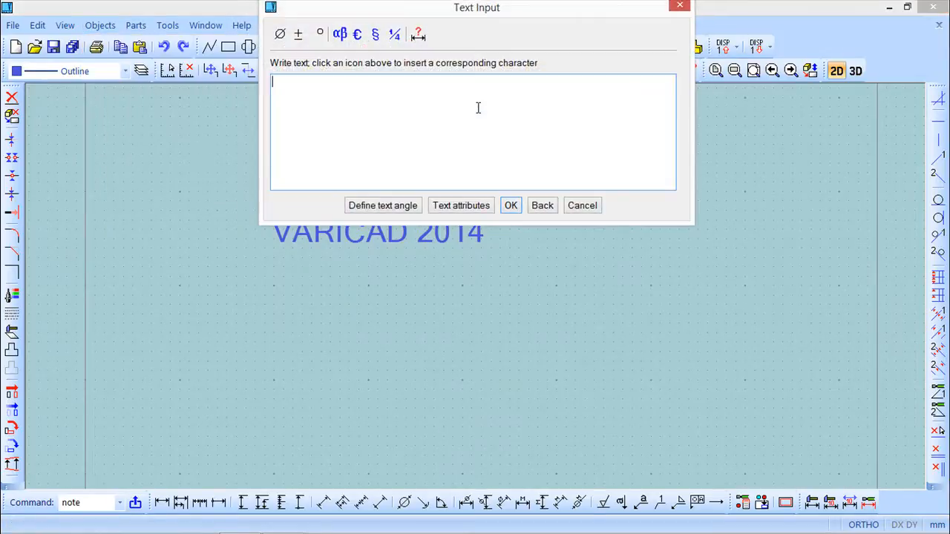
{"action": "type", "text": "LINE"}
{"action": "key", "text": "Return"}
{"action": "type", "text": "LINE1"}
{"action": "key", "text": "Return"}
{"action": "type", "text": "LINE"}
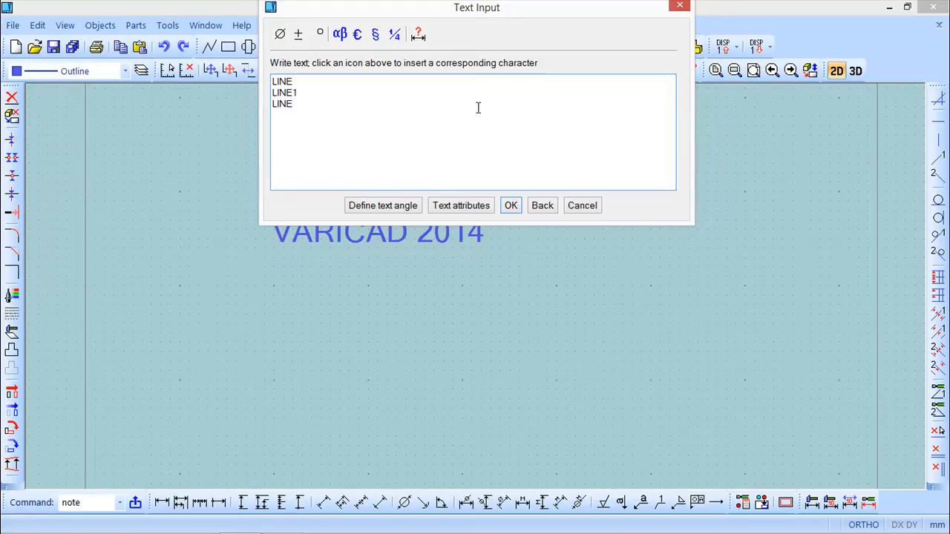
{"action": "type", "text": "2"}
{"action": "key", "text": "Return"}
{"action": "type", "text": "LINE3"}
{"action": "left_click", "coordinate": [510, 208]}
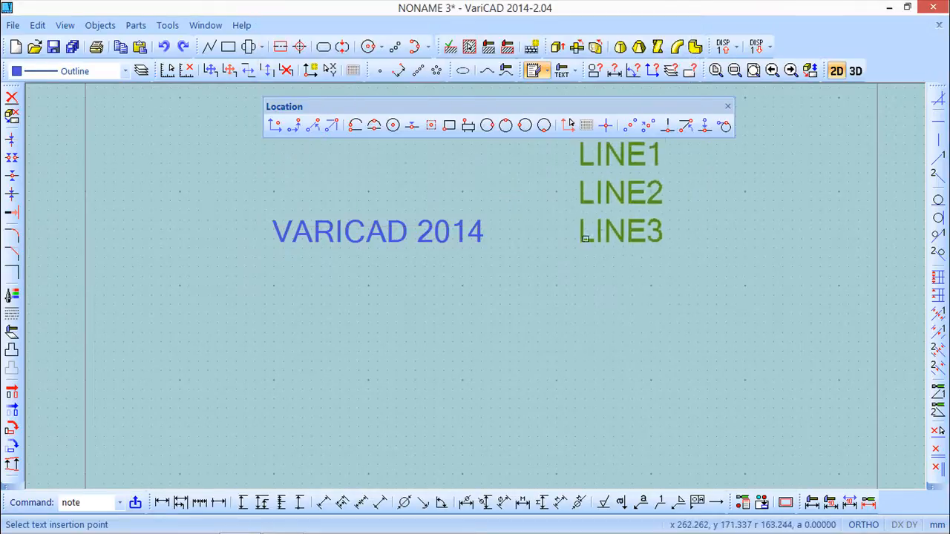
{"action": "left_click", "coordinate": [544, 446]}
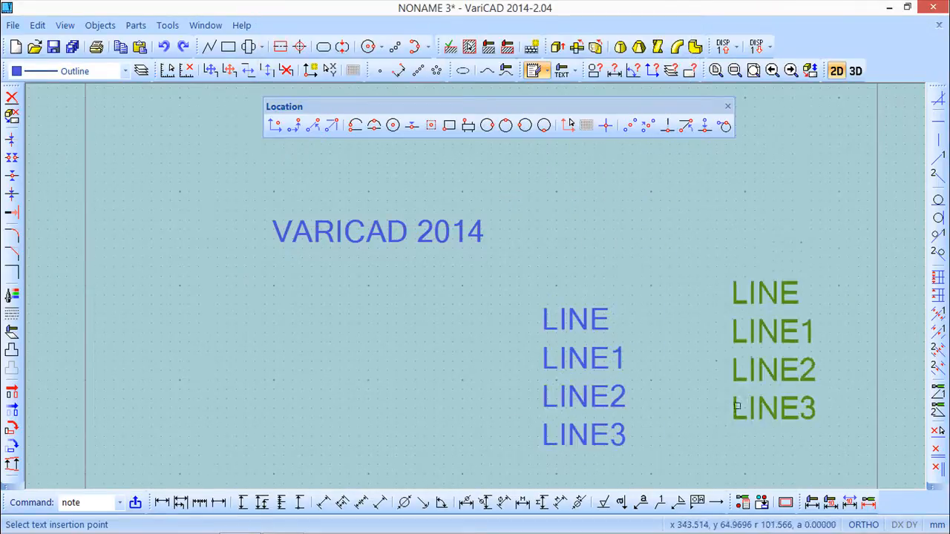
{"action": "key", "text": "Escape"}
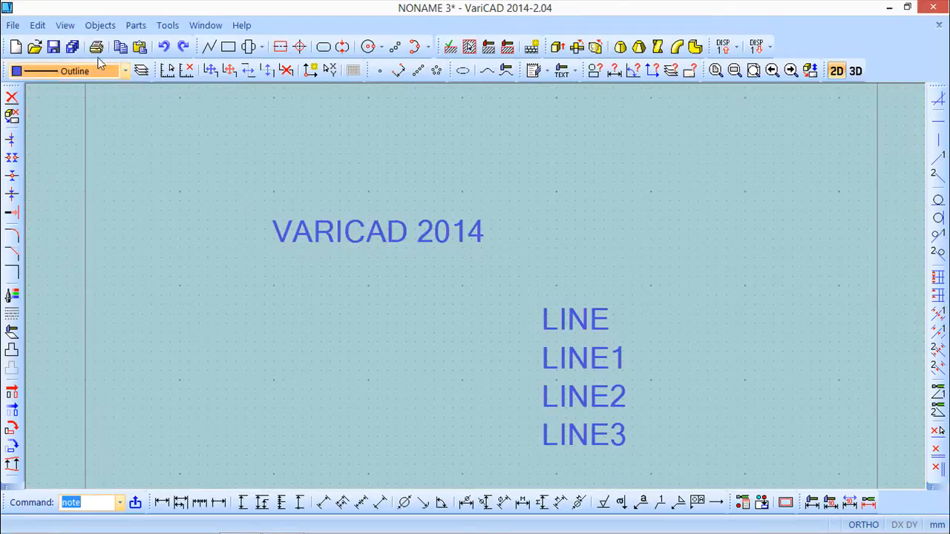
Step: Move the four-line LINE text block up by 2 lines vertically, relative to the VARICAD 2014 text
{"action": "left_click", "coordinate": [37, 26]}
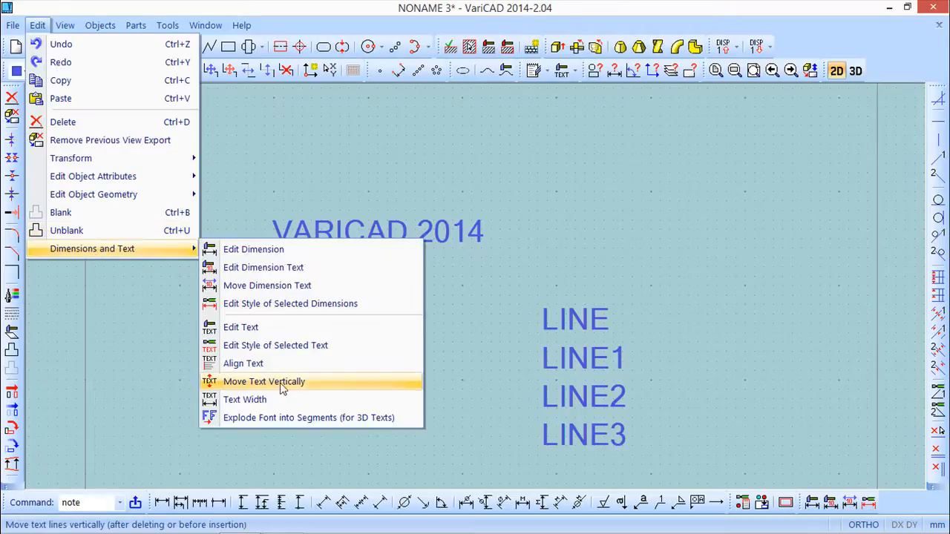
{"action": "left_click", "coordinate": [282, 383]}
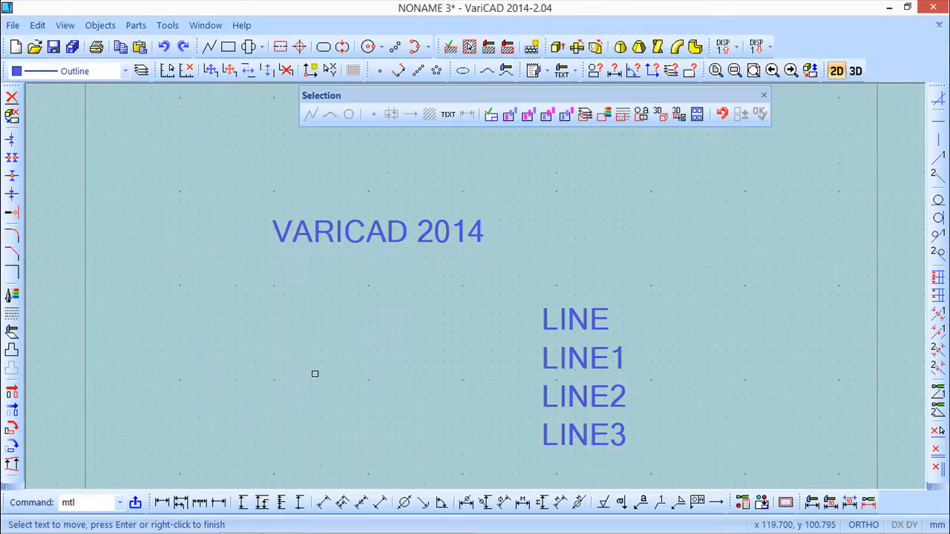
{"action": "left_click", "coordinate": [580, 359]}
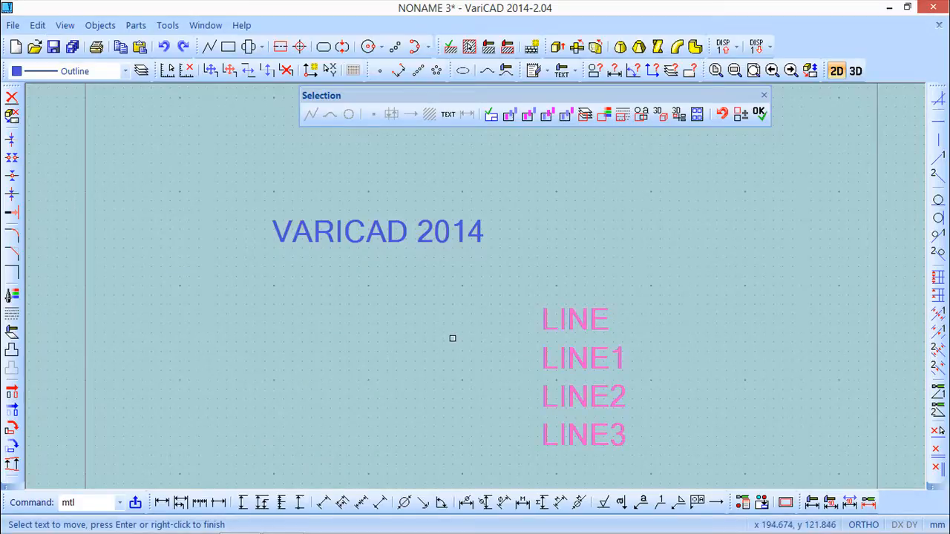
{"action": "right_click", "coordinate": [452, 339]}
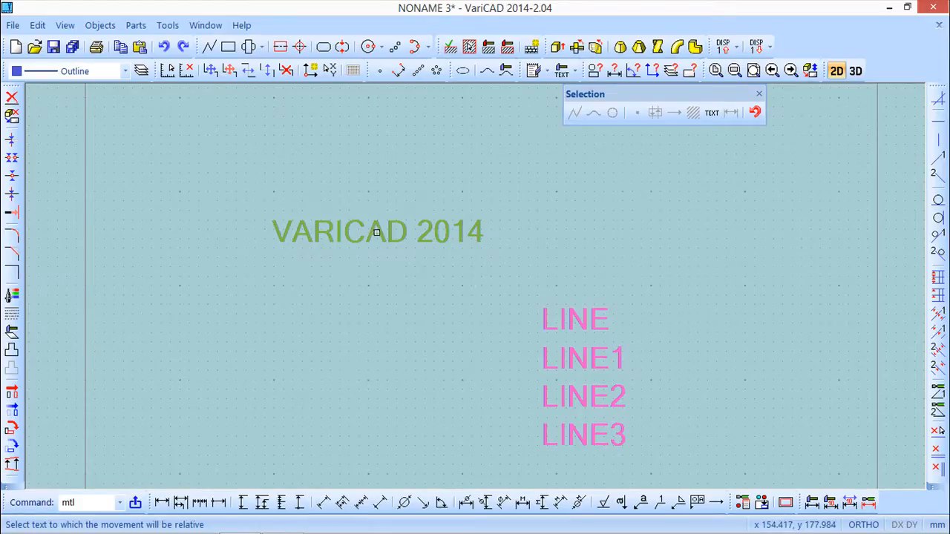
{"action": "left_click", "coordinate": [376, 232]}
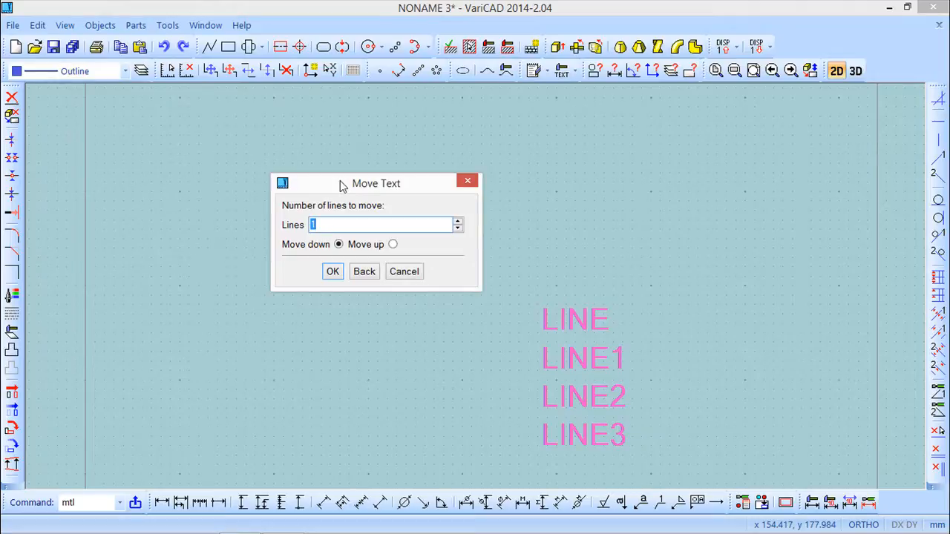
{"action": "left_click", "coordinate": [321, 224]}
{"action": "double_click", "coordinate": [322, 224]}
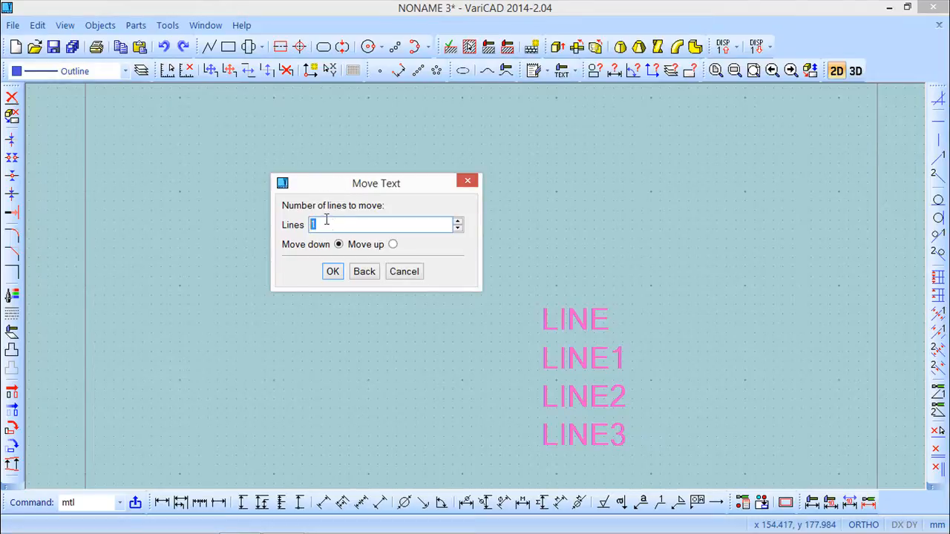
{"action": "left_click", "coordinate": [393, 245]}
{"action": "type", "text": "2"}
{"action": "left_click", "coordinate": [333, 271]}
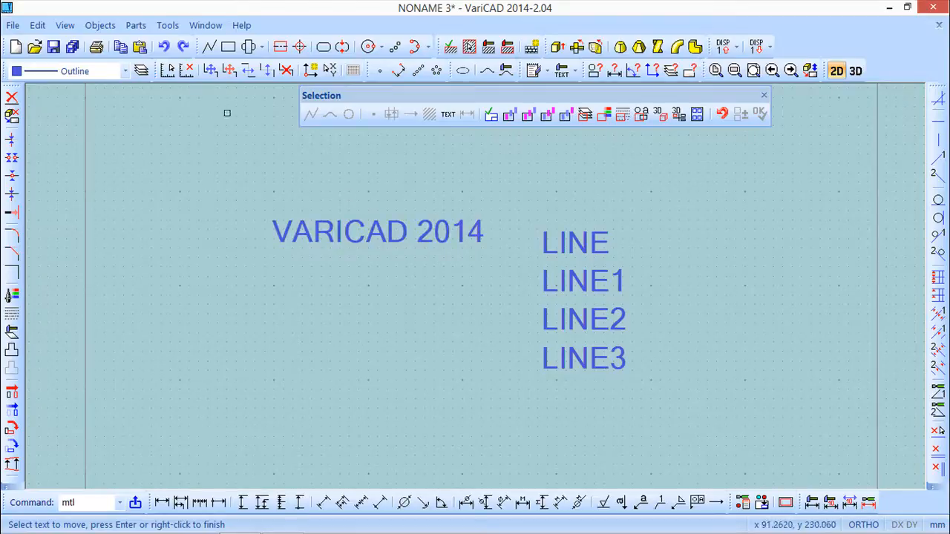
Step: Widen the VARICAD 2014 text with Text Width, taking the old width from the V's foot to the A's base and a new width of about 22 mm
{"action": "left_click", "coordinate": [37, 25]}
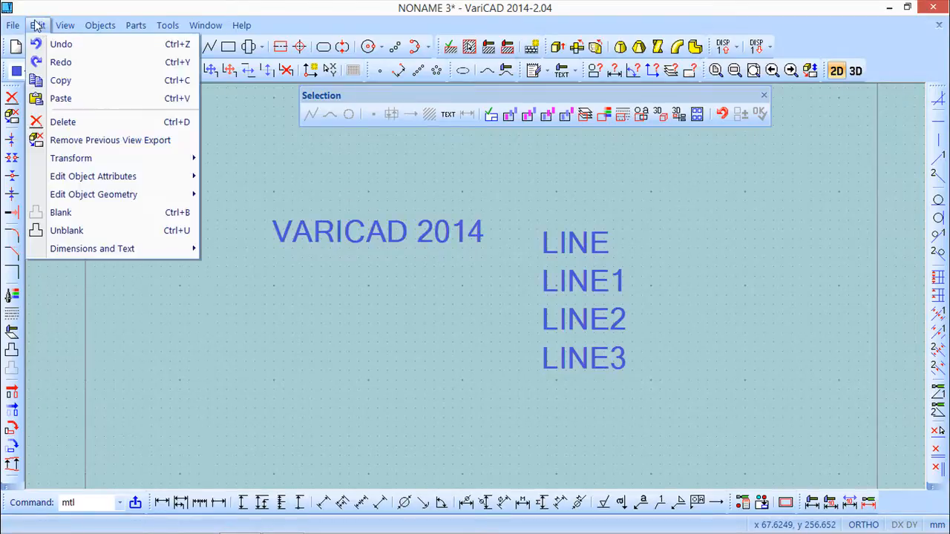
{"action": "mouse_move", "coordinate": [114, 251]}
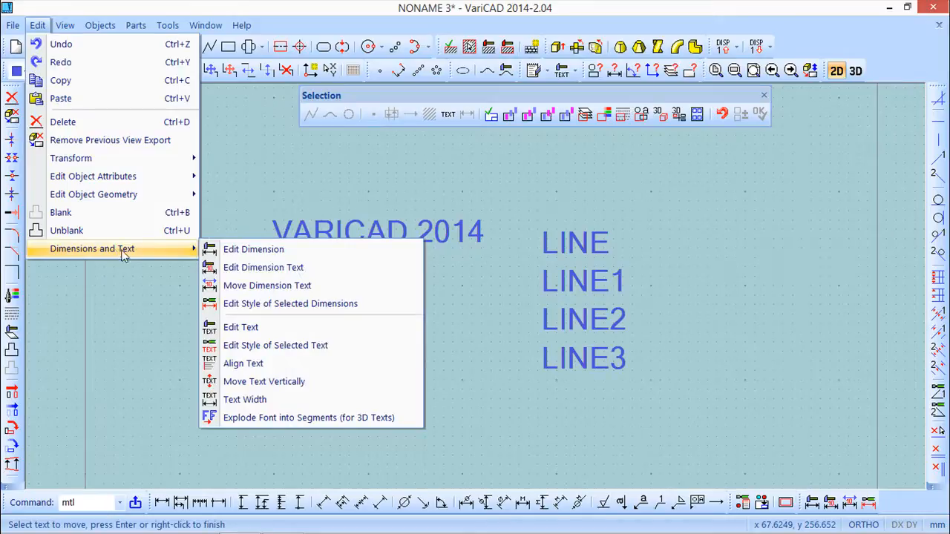
{"action": "left_click", "coordinate": [252, 401]}
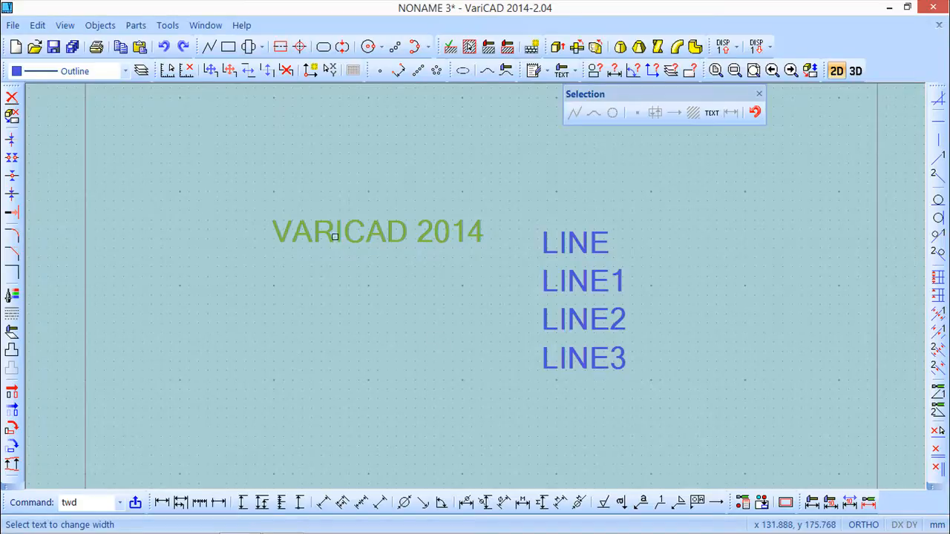
{"action": "left_click", "coordinate": [349, 232]}
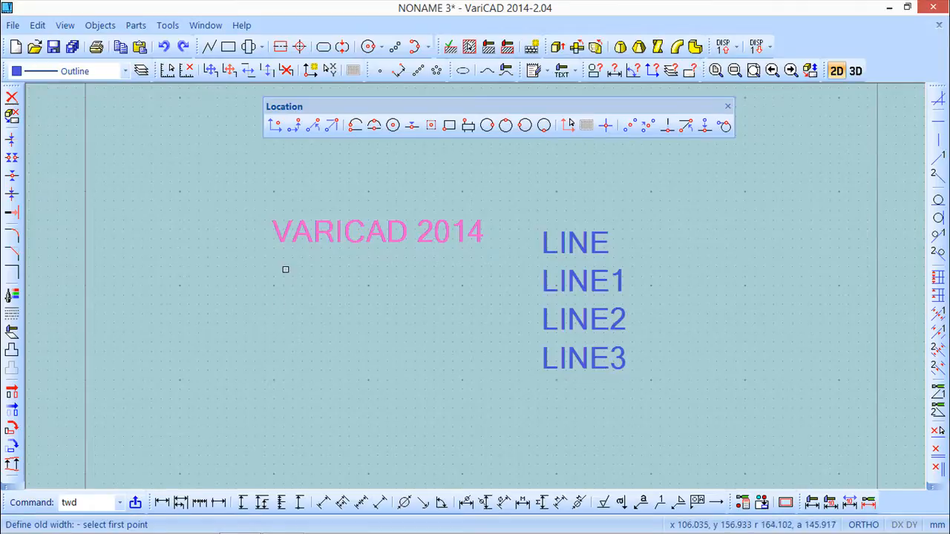
{"action": "scroll", "coordinate": [286, 267], "scroll_direction": "up", "scroll_amount": 3}
{"action": "scroll", "coordinate": [286, 267], "scroll_direction": "up", "scroll_amount": 1}
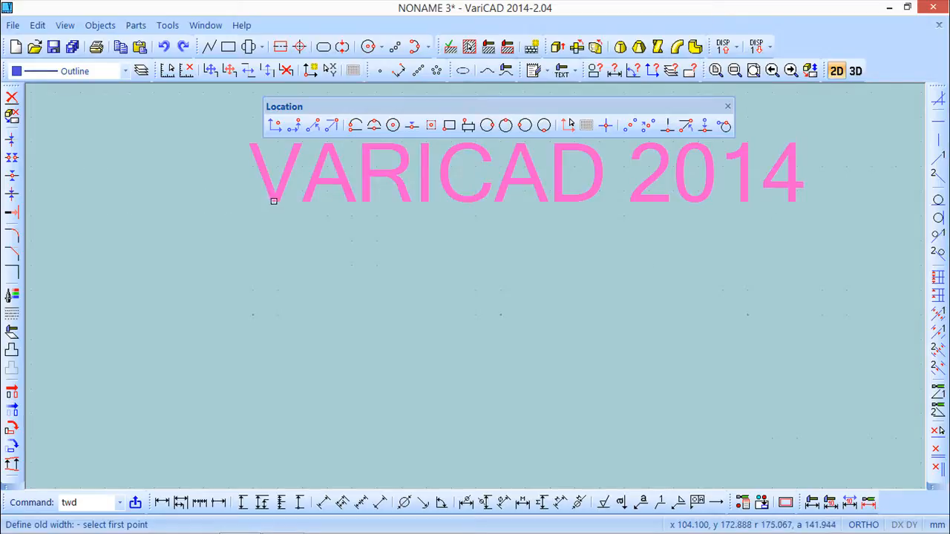
{"action": "left_click", "coordinate": [275, 200]}
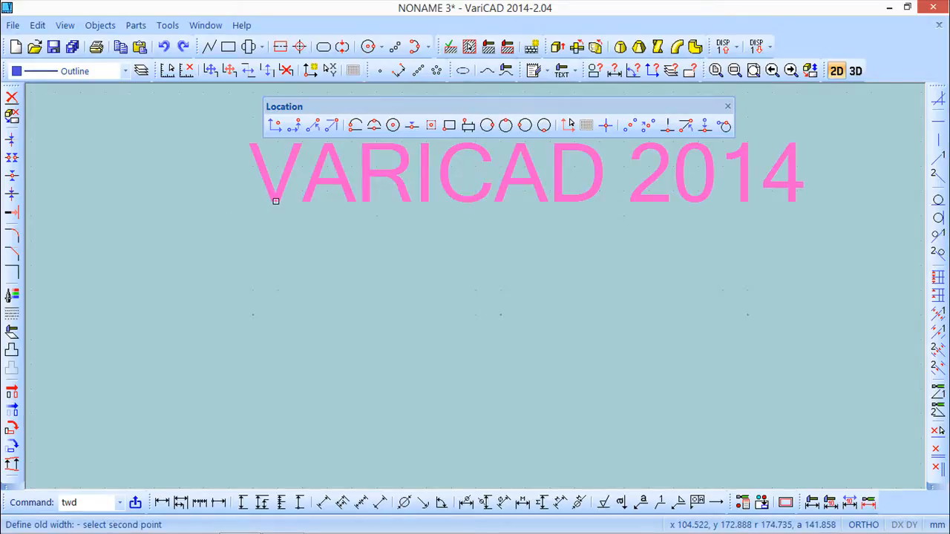
{"action": "left_click", "coordinate": [329, 201]}
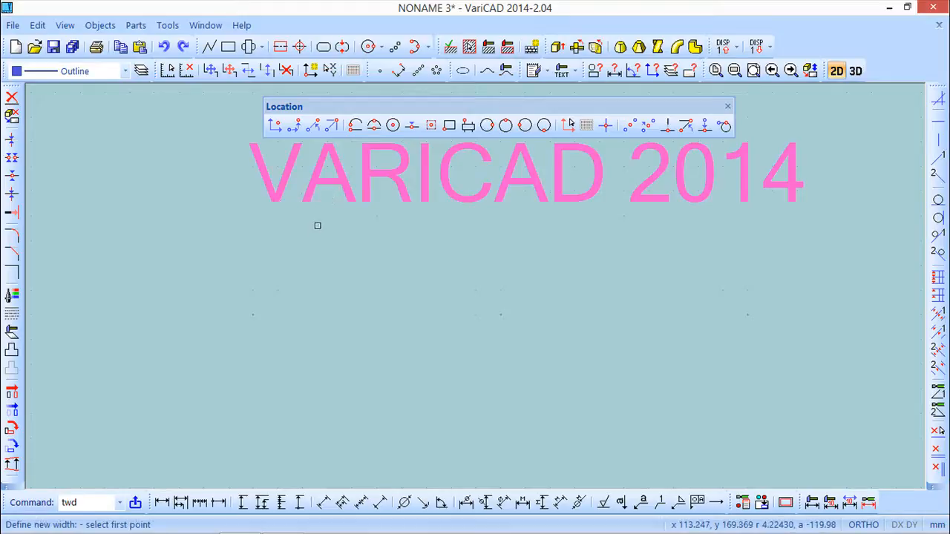
{"action": "left_click", "coordinate": [276, 199]}
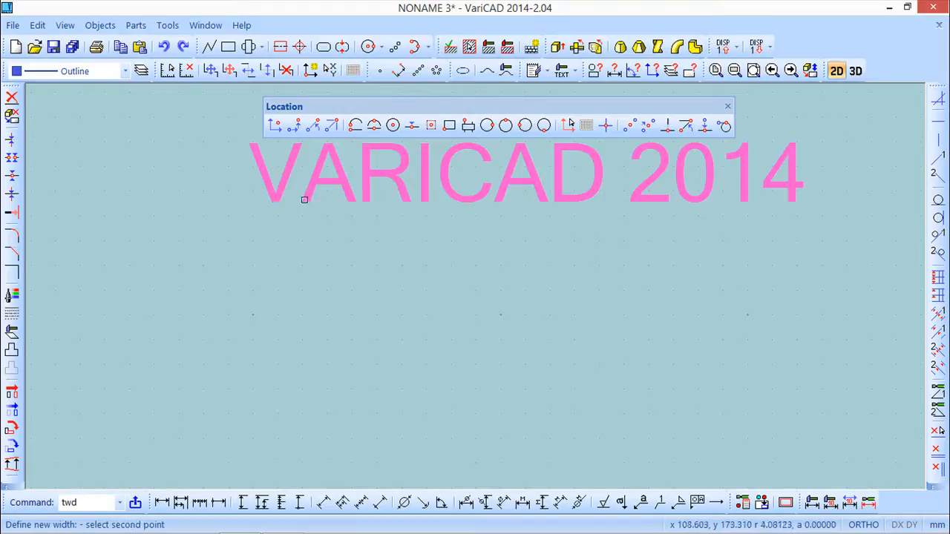
{"action": "left_click", "coordinate": [386, 201]}
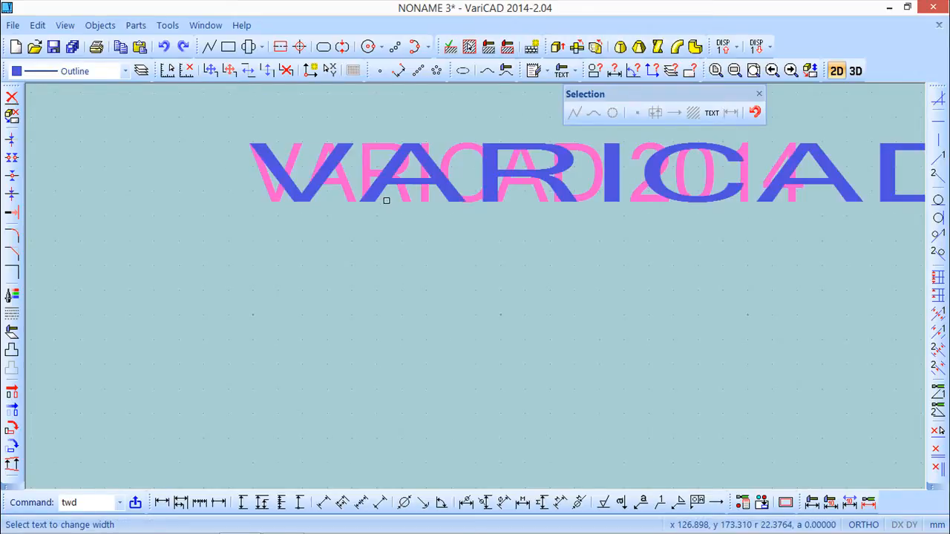
{"action": "scroll", "coordinate": [439, 303], "scroll_direction": "down", "scroll_amount": 3}
{"action": "middle_click_drag", "start_coordinate": [493, 321], "coordinate": [310, 305]}
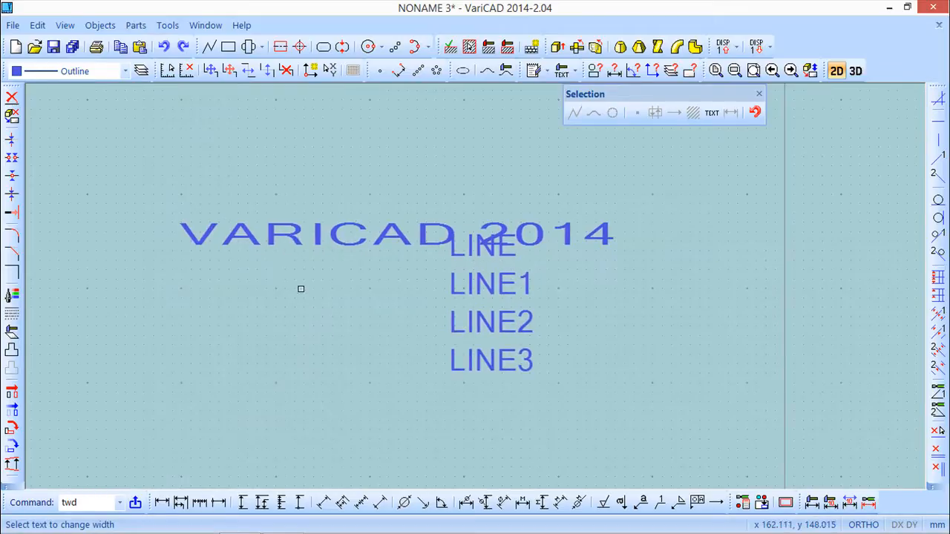
Step: Explode the font of the VARICAD 2014 text into line segments suitable for 3D text
{"action": "left_click", "coordinate": [37, 25]}
{"action": "mouse_move", "coordinate": [83, 251]}
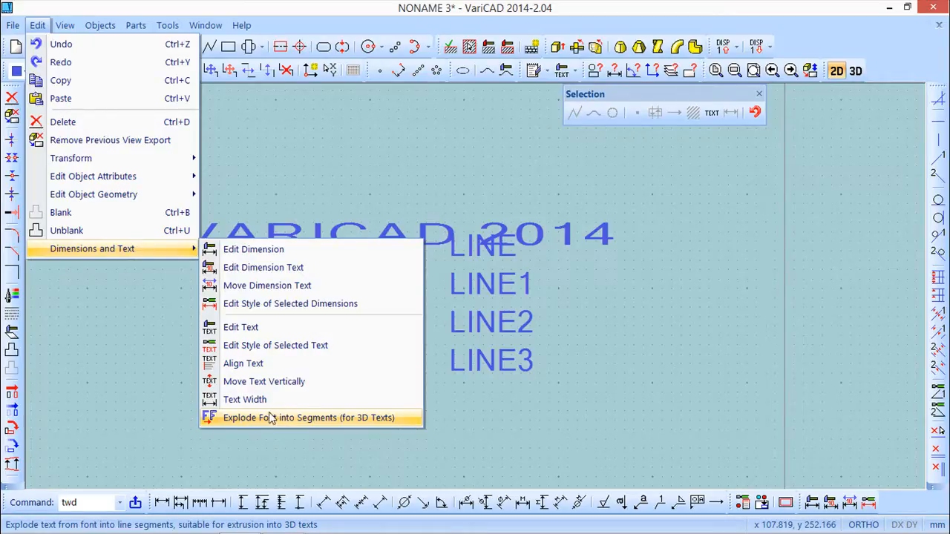
{"action": "left_click", "coordinate": [334, 420]}
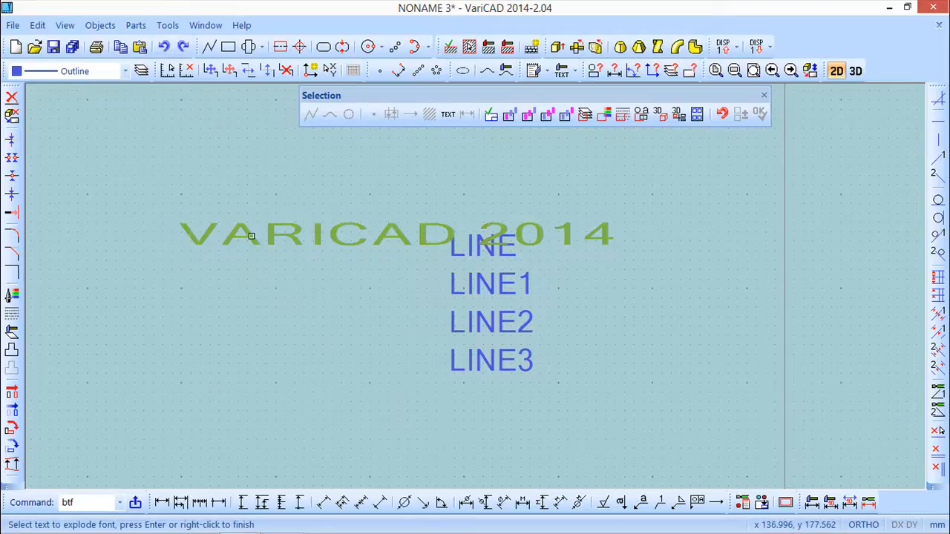
{"action": "mouse_move", "coordinate": [251, 290]}
{"action": "middle_mouse_down"}
{"action": "mouse_move", "coordinate": [344, 329]}
{"action": "mouse_move", "coordinate": [420, 338]}
{"action": "mouse_move", "coordinate": [437, 357]}
{"action": "mouse_move", "coordinate": [475, 361]}
{"action": "middle_mouse_up"}
{"action": "scroll", "coordinate": [420, 338], "scroll_direction": "up", "scroll_amount": 3}
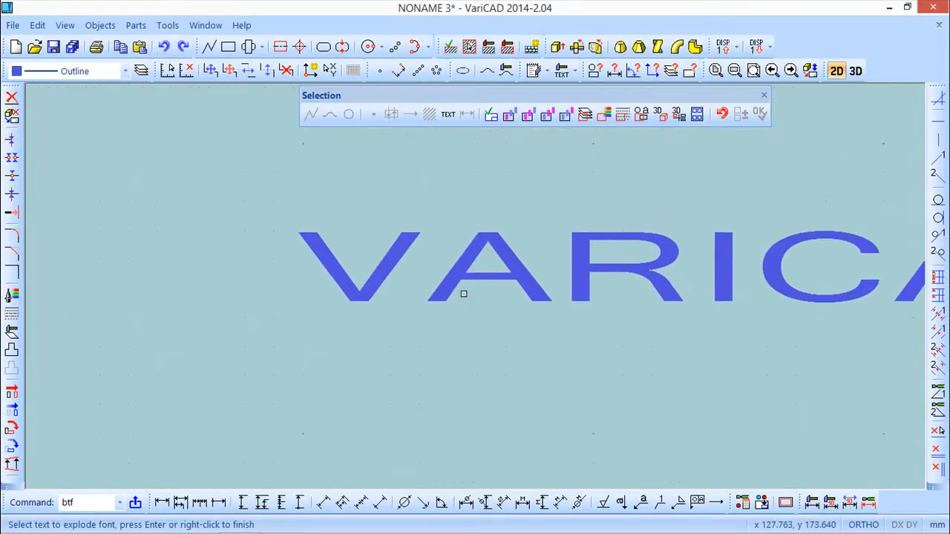
{"action": "left_click", "coordinate": [463, 279]}
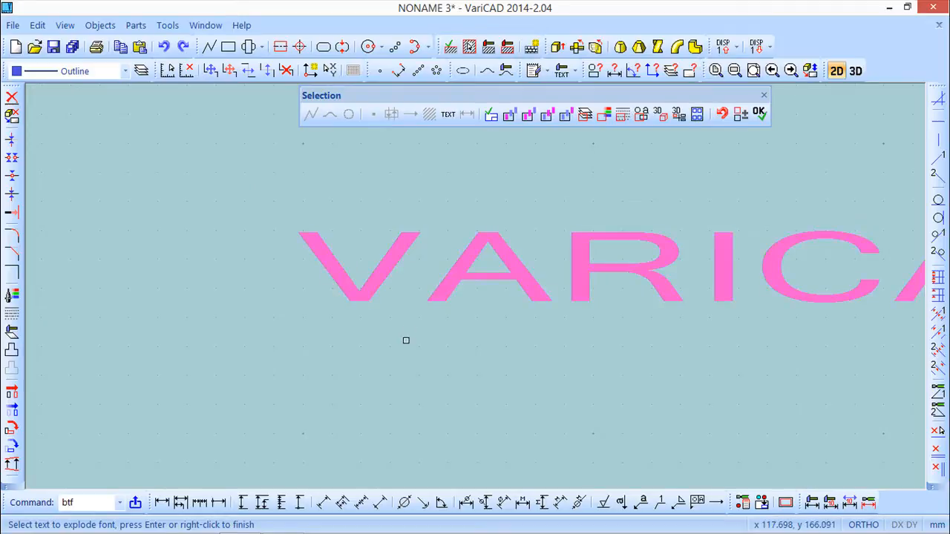
{"action": "right_click", "coordinate": [405, 340]}
{"action": "scroll", "coordinate": [470, 373], "scroll_direction": "down", "scroll_amount": 4}
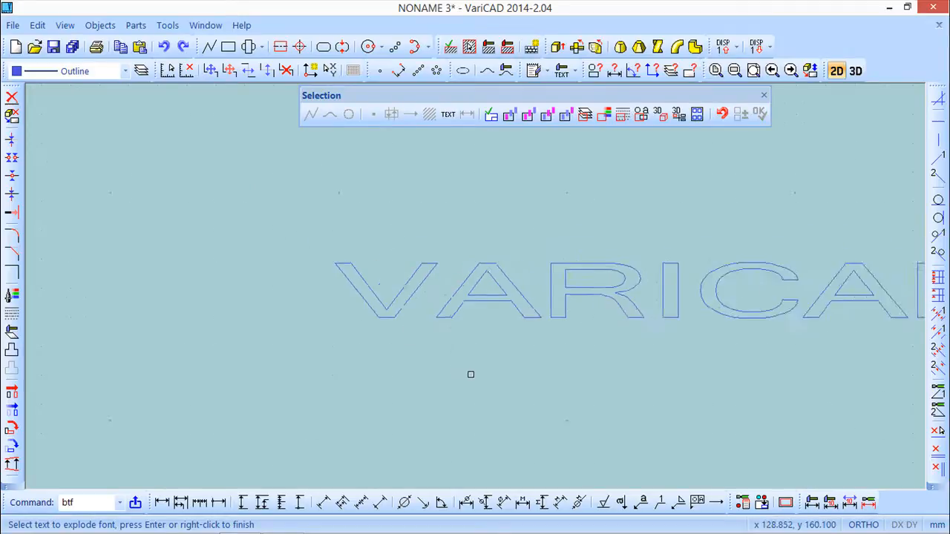
{"action": "scroll", "coordinate": [490, 368], "scroll_direction": "up", "scroll_amount": 1}
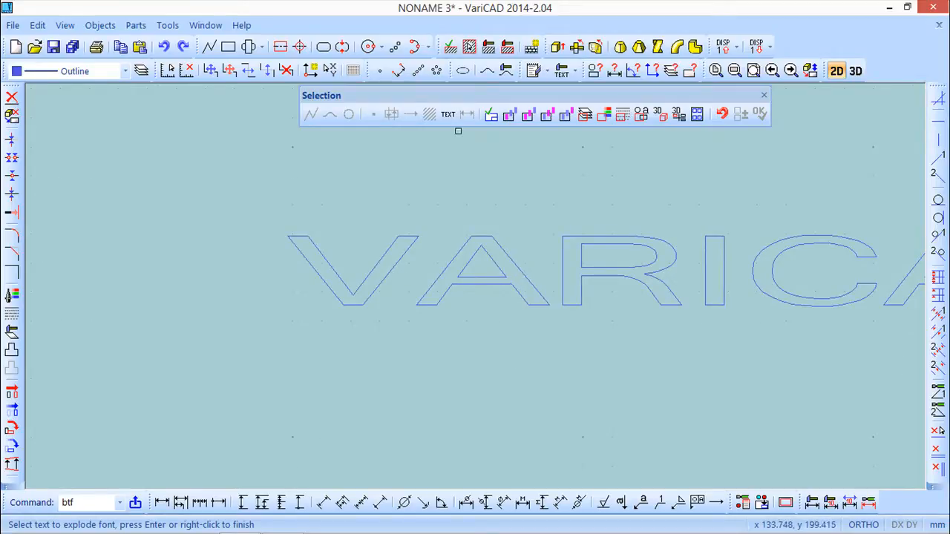
{"action": "left_click", "coordinate": [764, 95]}
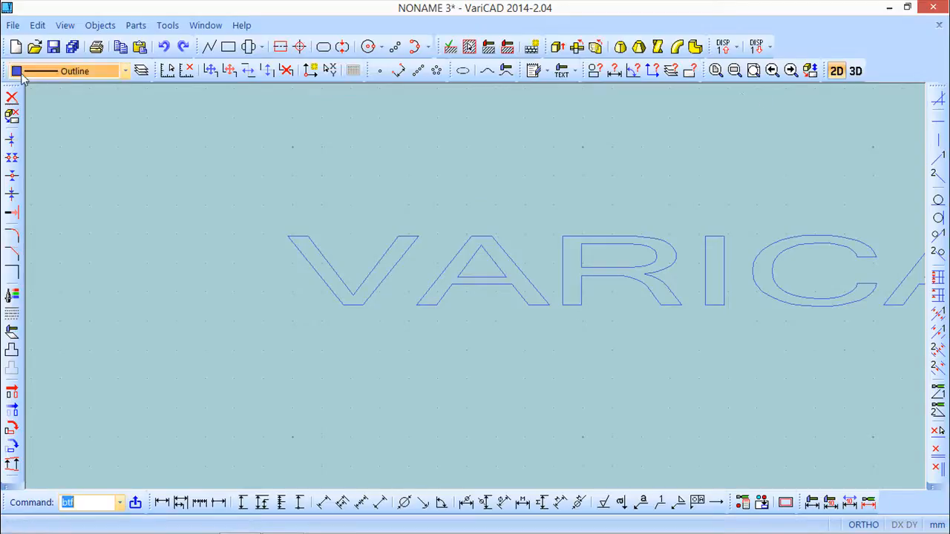
{"action": "left_click", "coordinate": [12, 98]}
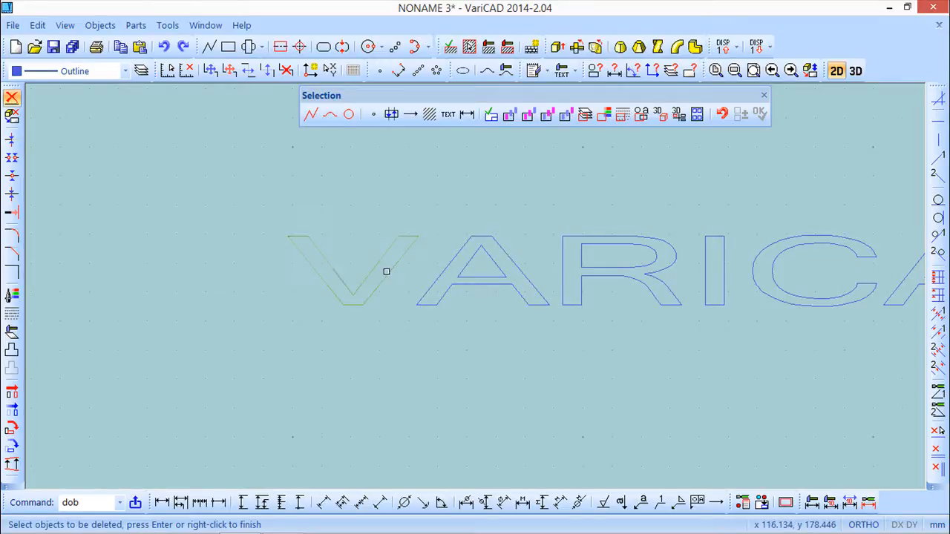
{"action": "scroll", "coordinate": [617, 166], "scroll_direction": "down", "scroll_amount": 3}
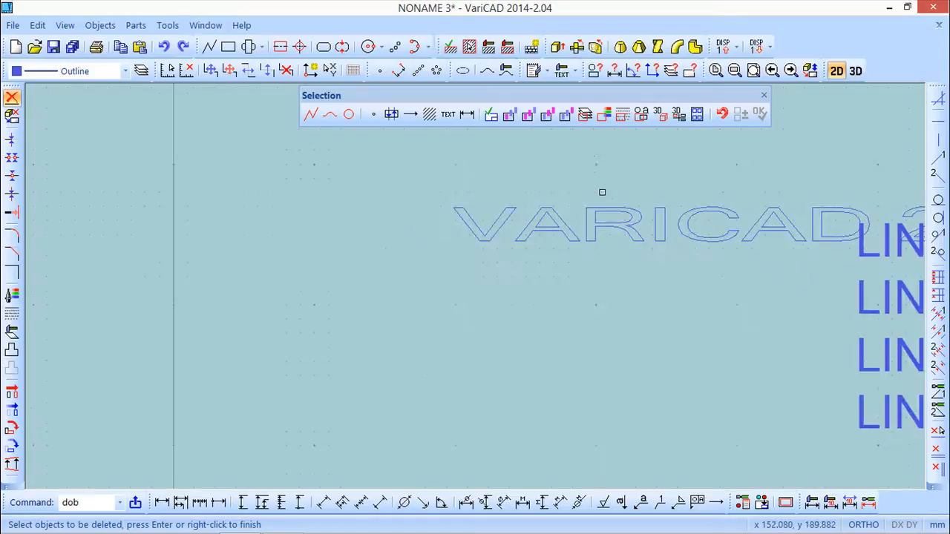
{"action": "middle_click_drag", "start_coordinate": [621, 156], "coordinate": [429, 186]}
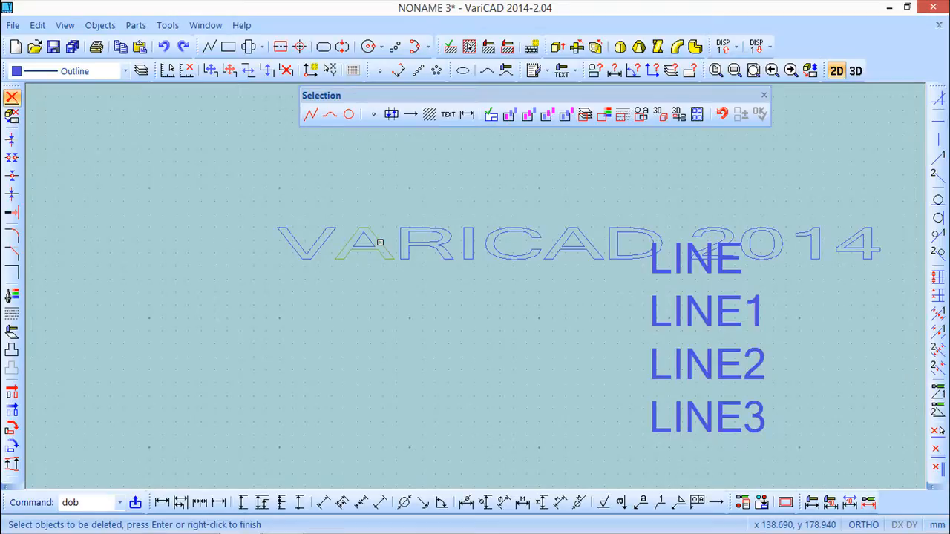
{"action": "scroll", "coordinate": [380, 241], "scroll_direction": "up", "scroll_amount": 3}
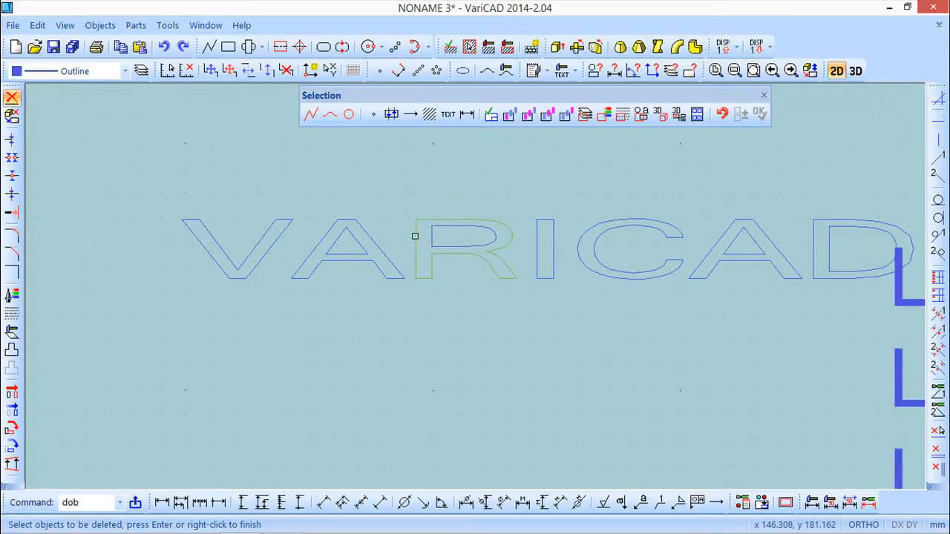
{"action": "scroll", "coordinate": [436, 198], "scroll_direction": "down", "scroll_amount": 2}
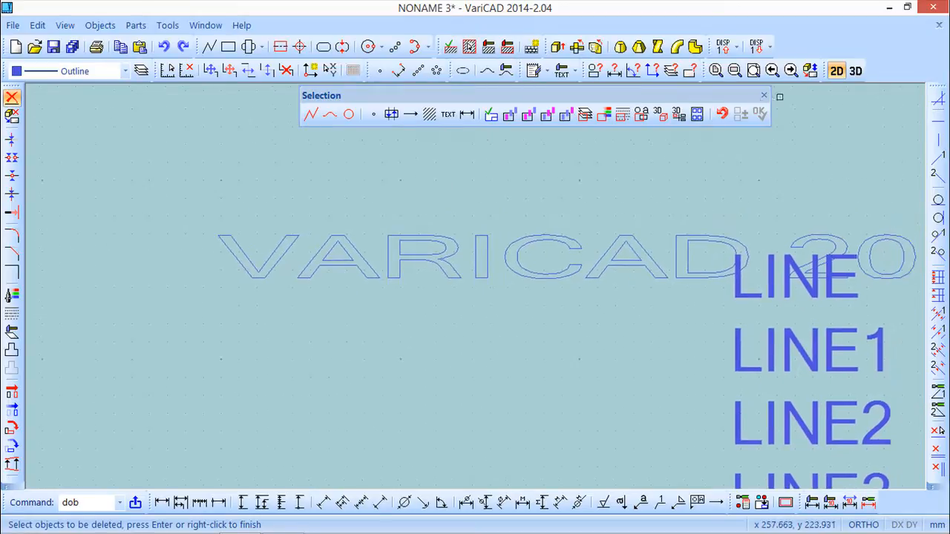
{"action": "left_click", "coordinate": [765, 96]}
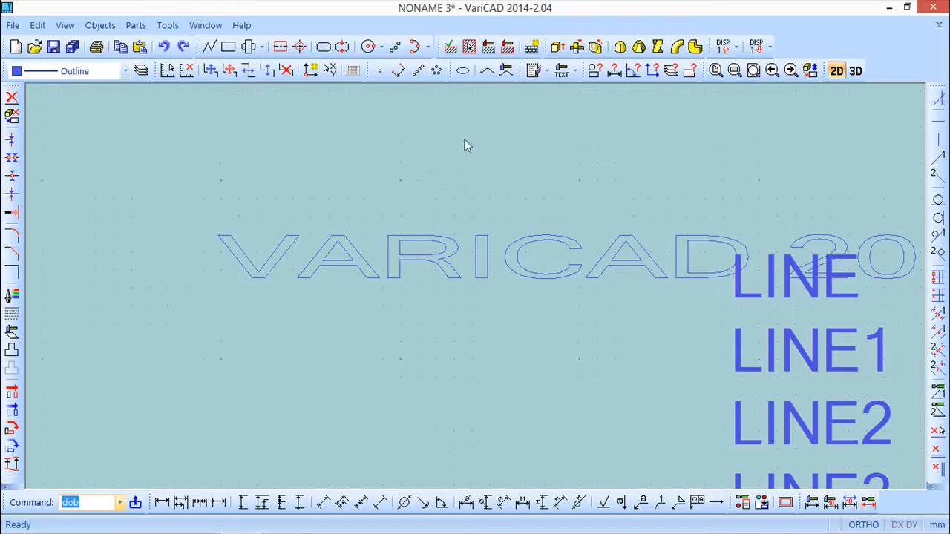
Step: Extrude the first letter A of the exploded text into a 20 mm high solid, with the insertion point at the foot of its left leg
{"action": "left_click", "coordinate": [558, 47]}
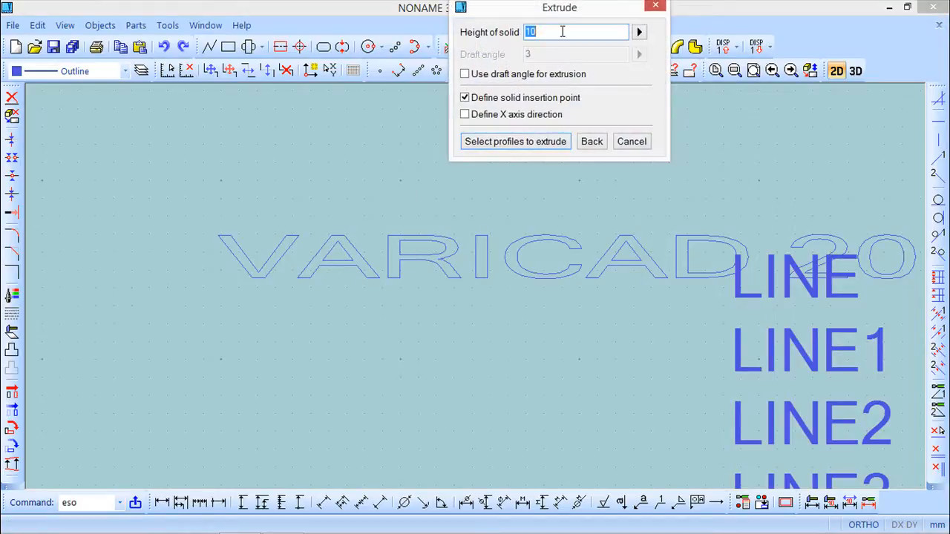
{"action": "type", "text": "20"}
{"action": "key", "text": "Return"}
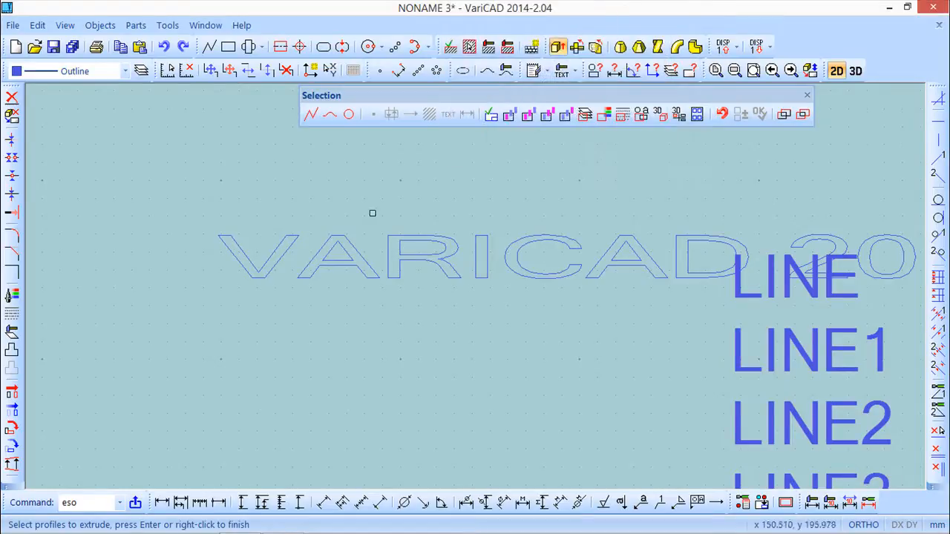
{"action": "left_click", "coordinate": [352, 251]}
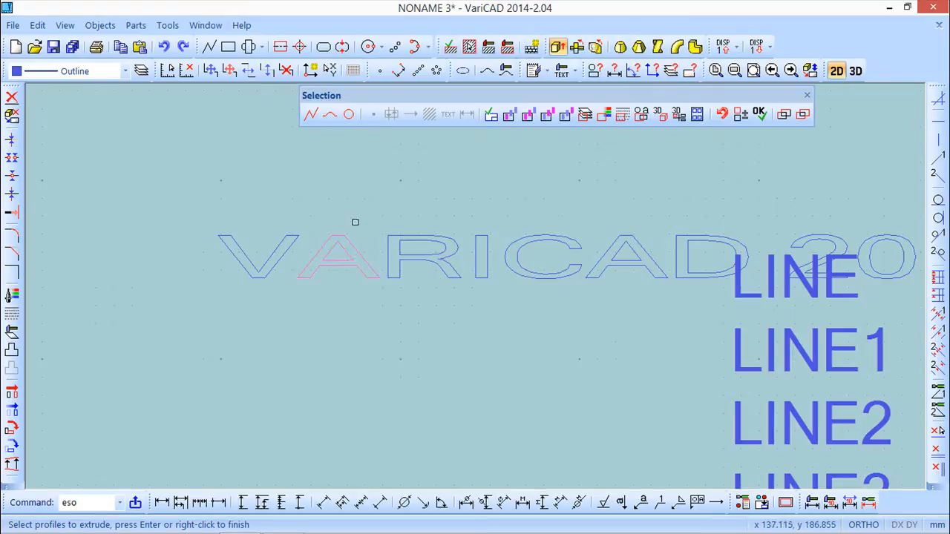
{"action": "key", "text": "Return"}
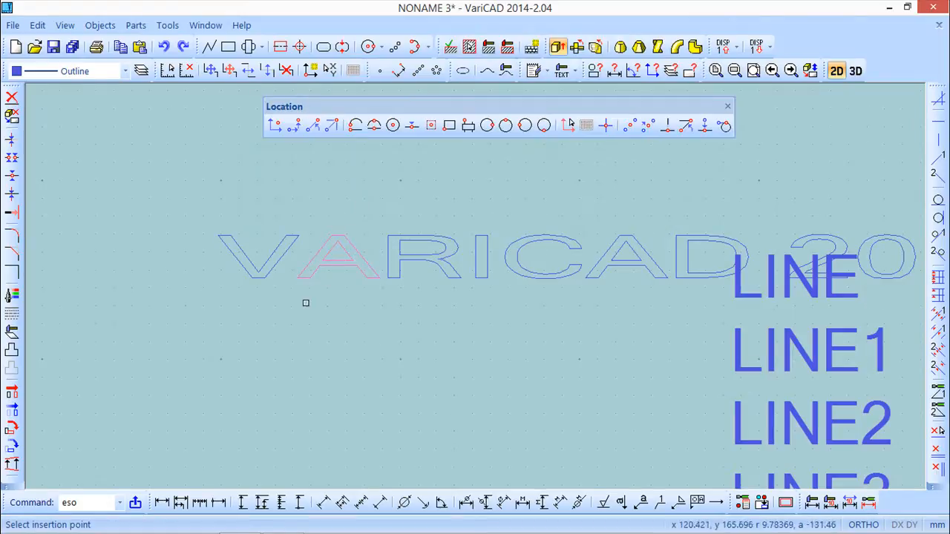
{"action": "left_click", "coordinate": [310, 279]}
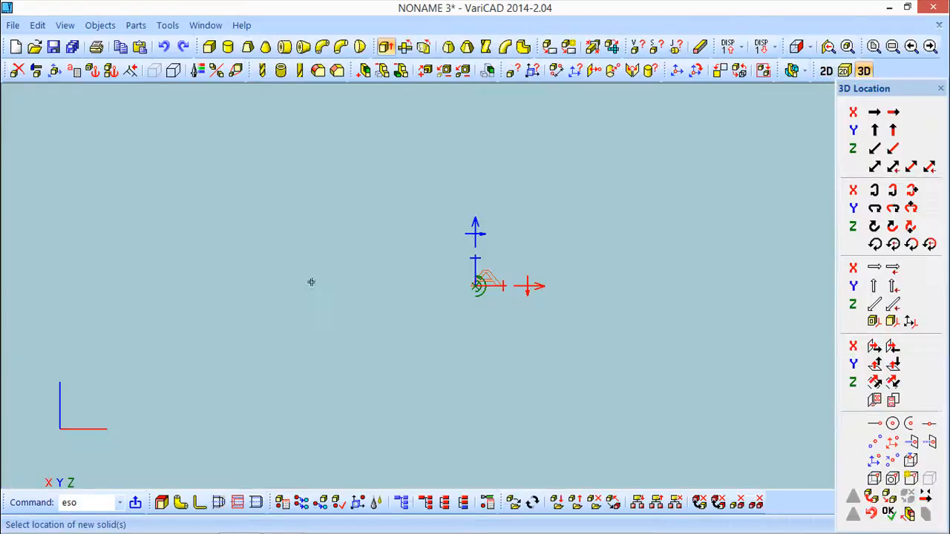
{"action": "mouse_move", "coordinate": [500, 325]}
{"action": "middle_mouse_down"}
{"action": "mouse_move", "coordinate": [490, 307]}
{"action": "mouse_move", "coordinate": [470, 305]}
{"action": "mouse_move", "coordinate": [496, 301]}
{"action": "middle_mouse_up"}
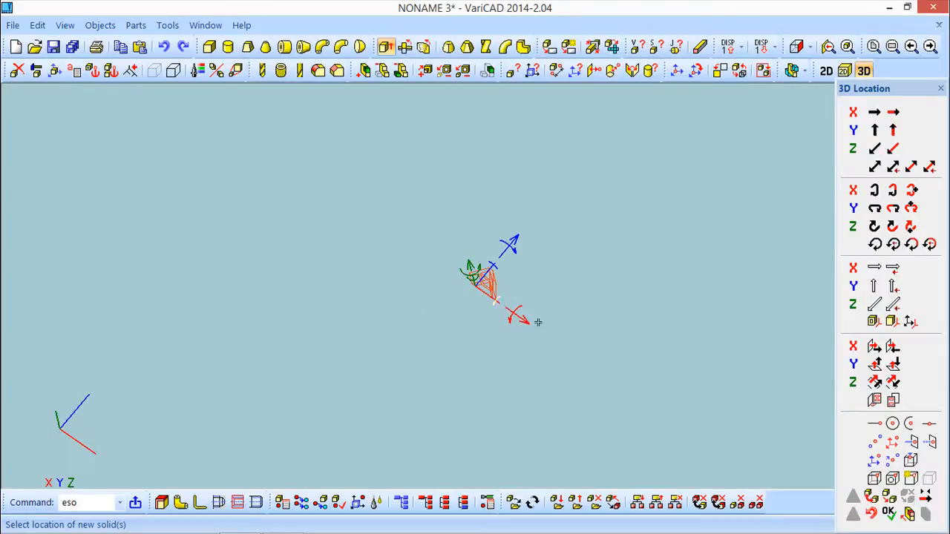
{"action": "left_click", "coordinate": [889, 513]}
{"action": "scroll", "coordinate": [467, 257], "scroll_direction": "up", "scroll_amount": 4}
{"action": "middle_click_drag", "start_coordinate": [544, 305], "coordinate": [314, 284]}
{"action": "middle_click_drag", "start_coordinate": [372, 235], "coordinate": [467, 276]}
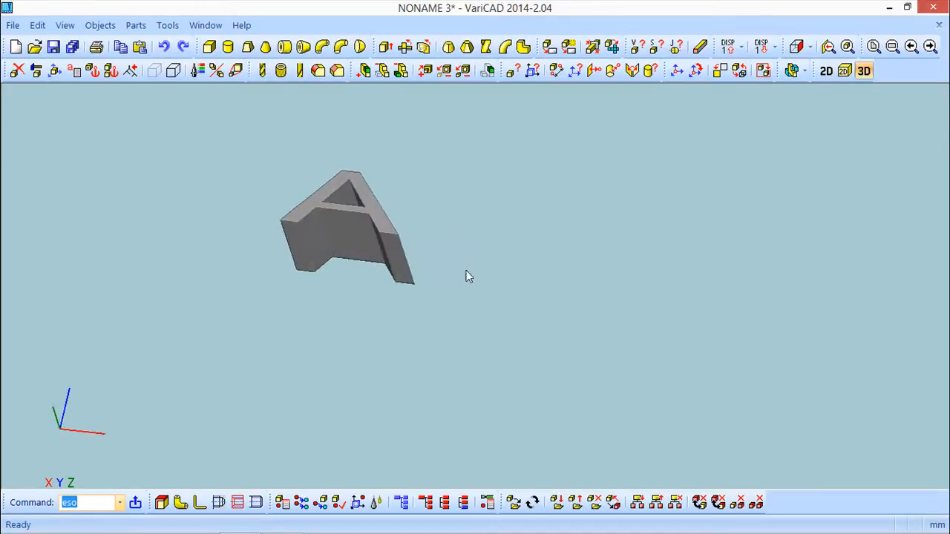
Step: Return from the 3D model to the 2D drawing containing the exploded VARICAD 2014 text
{"action": "left_click", "coordinate": [826, 71]}
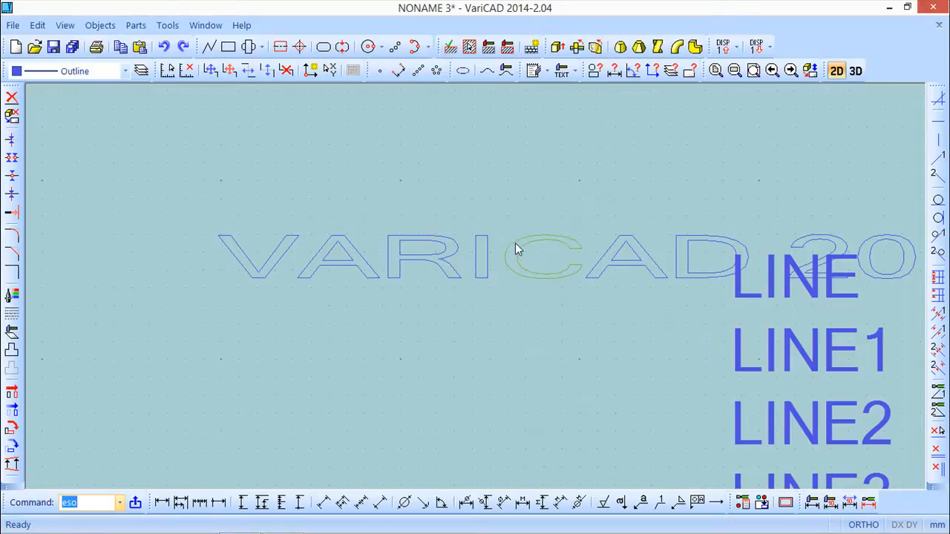
{"action": "scroll", "coordinate": [516, 245], "scroll_direction": "down", "scroll_amount": 3}
{"action": "middle_click_drag", "start_coordinate": [415, 245], "coordinate": [410, 247]}
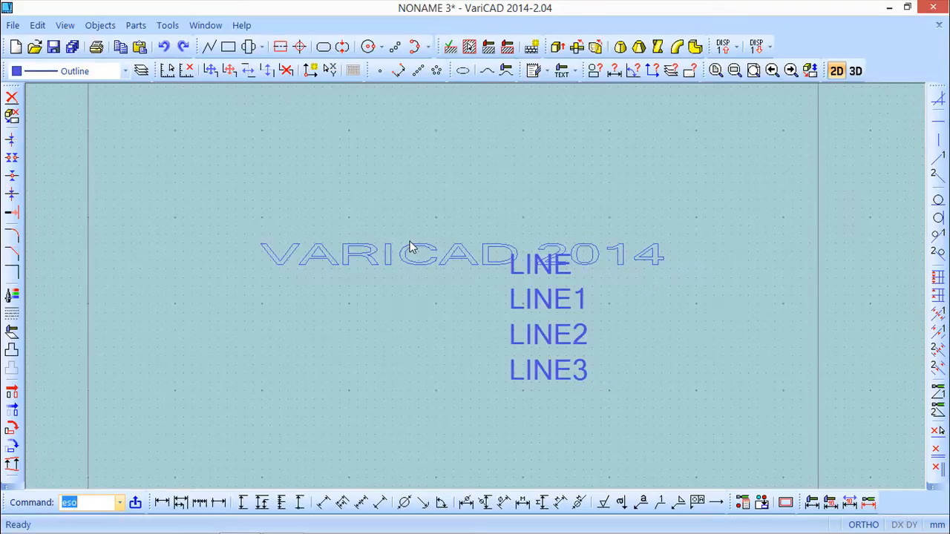